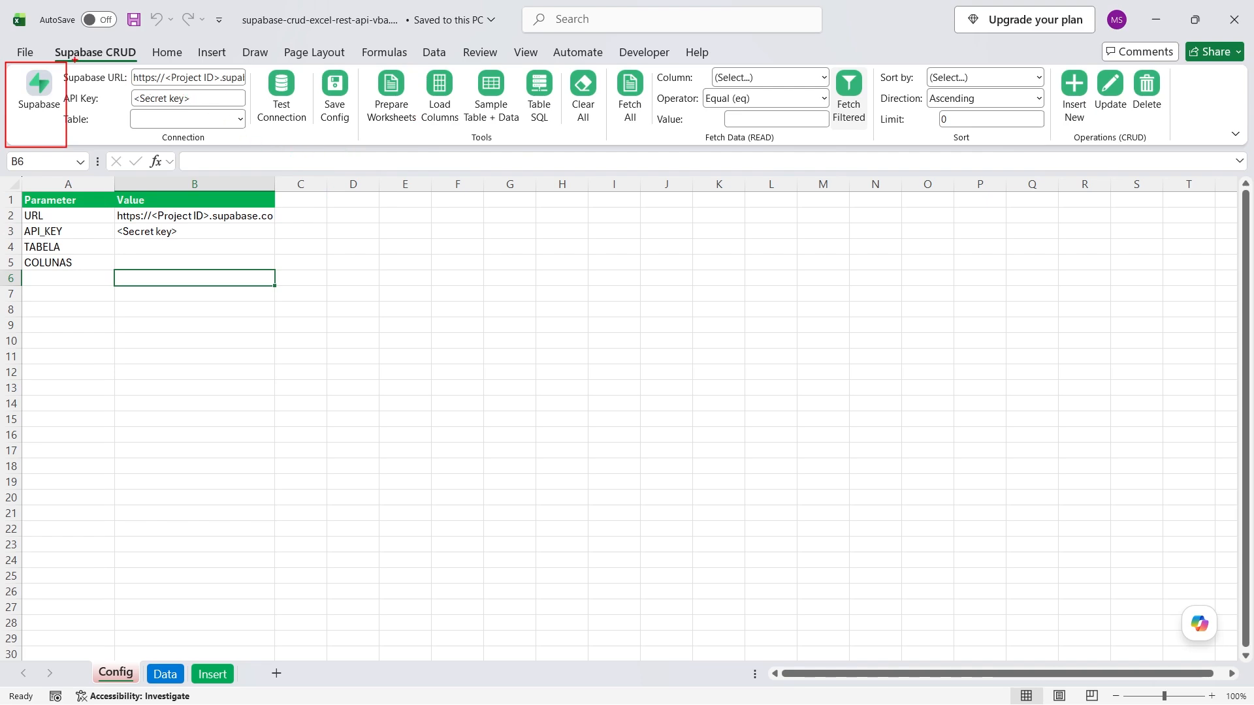
Highlight the Supabase CRUD ribbon's connection settings and its insert, update and delete buttons.
drag(48, 39, 142, 66)
mouse_move(5, 68)
mouse_down()
mouse_move(28, 112)
mouse_move(76, 149)
mouse_move(1202, 145)
mouse_up()
drag(1071, 127, 1046, 185)
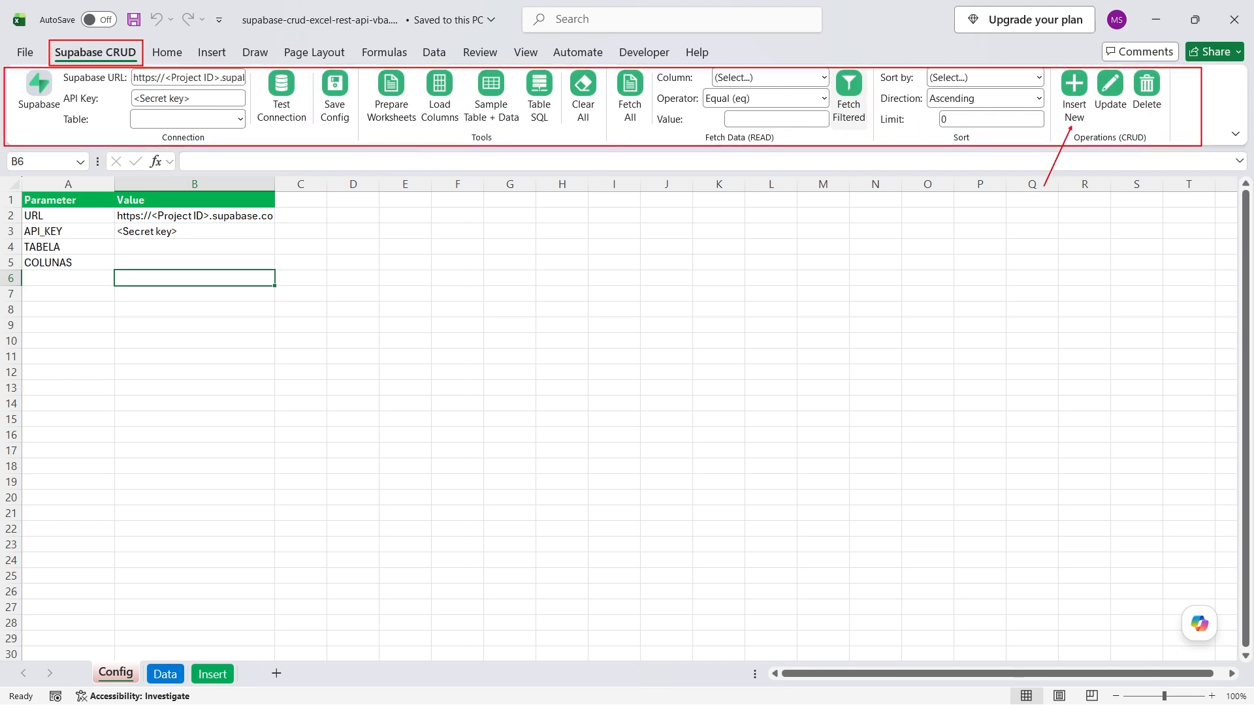
drag(1107, 115, 1135, 207)
drag(1153, 116, 1174, 177)
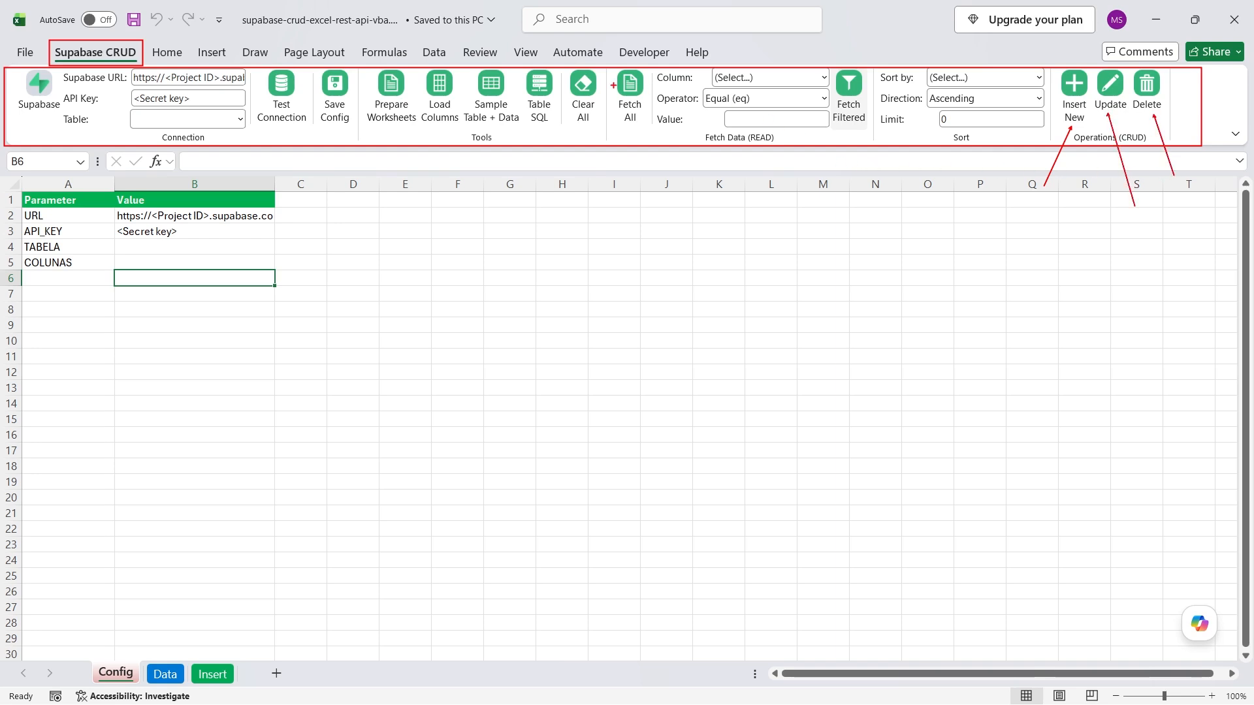
Mark the filter and operator settings, then view the VBA project in Ribdim and its homepage.
mouse_move(611, 68)
mouse_down()
mouse_move(742, 145)
mouse_move(874, 145)
mouse_up()
drag(719, 100, 645, 145)
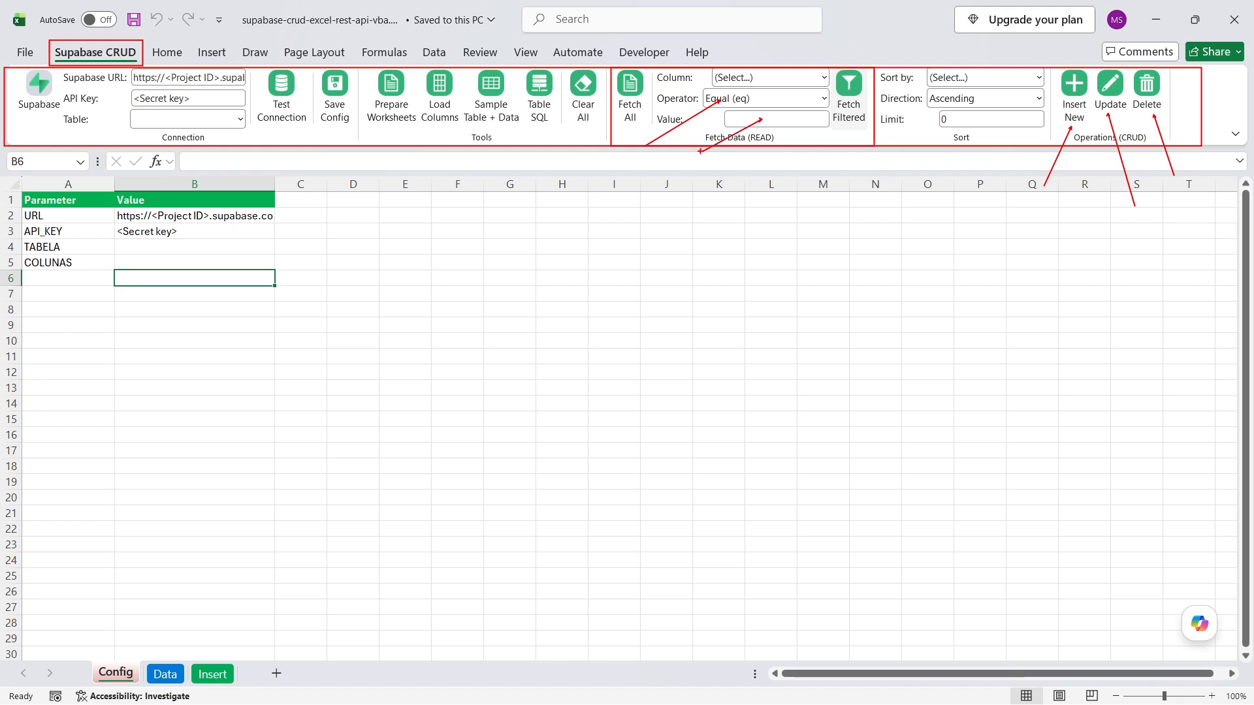
key(Escape)
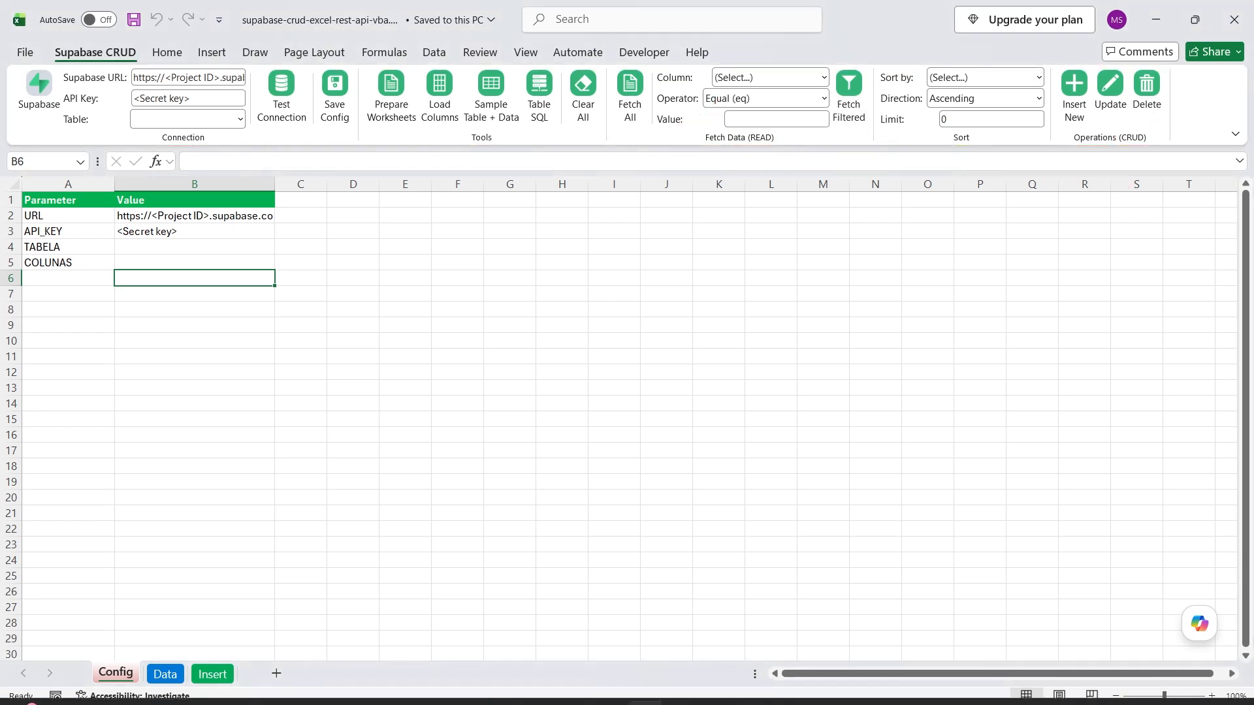
click(717, 686)
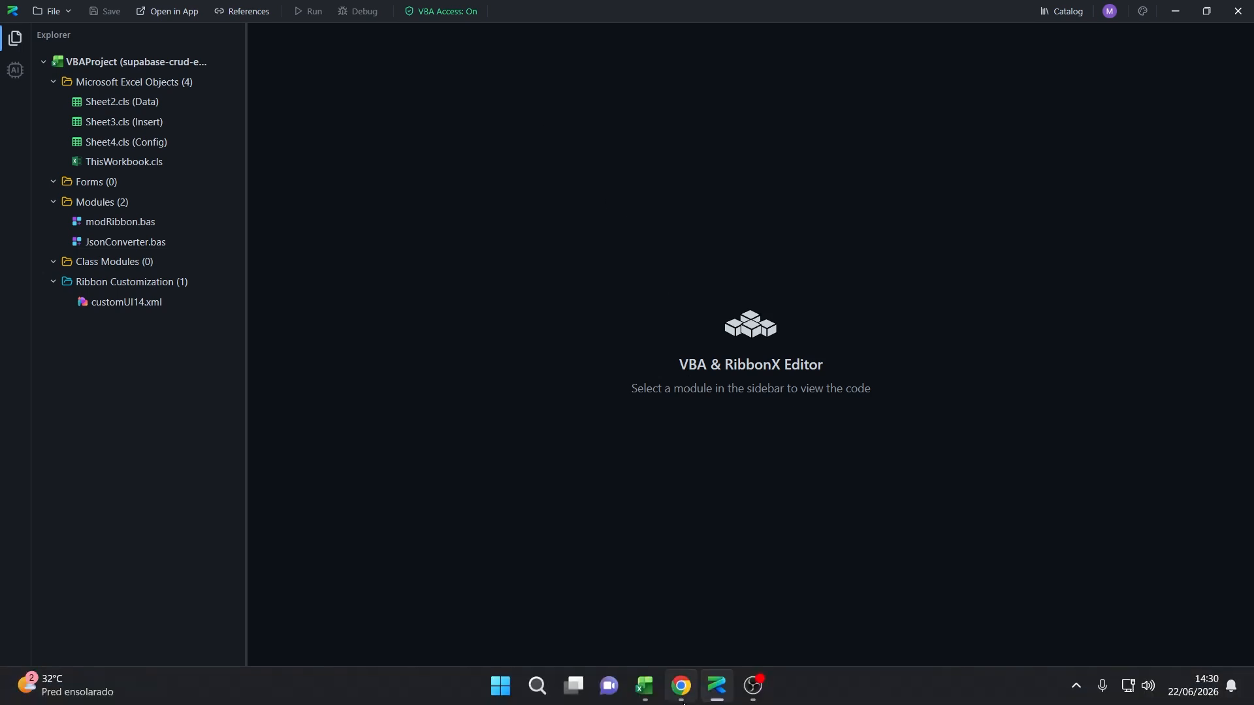
click(680, 697)
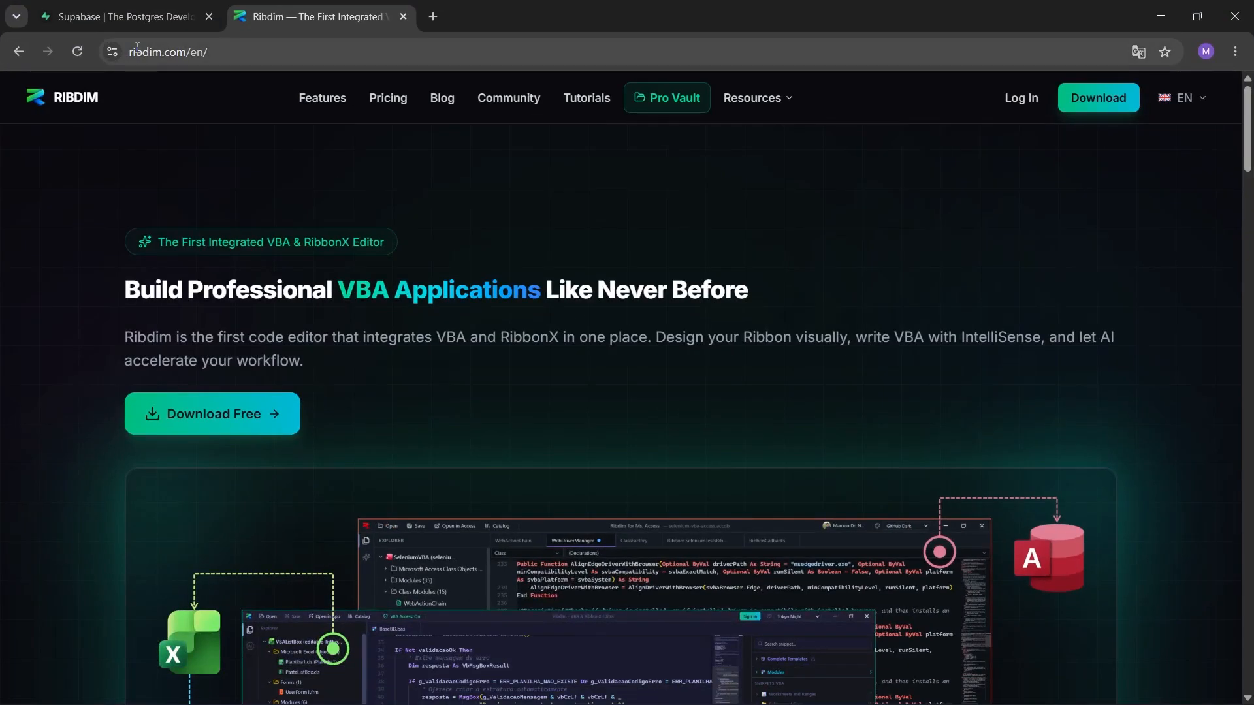
Highlight the ribdim.com address, open the Download page, and glance at Supabase and the Excel workbook.
double_click(218, 52)
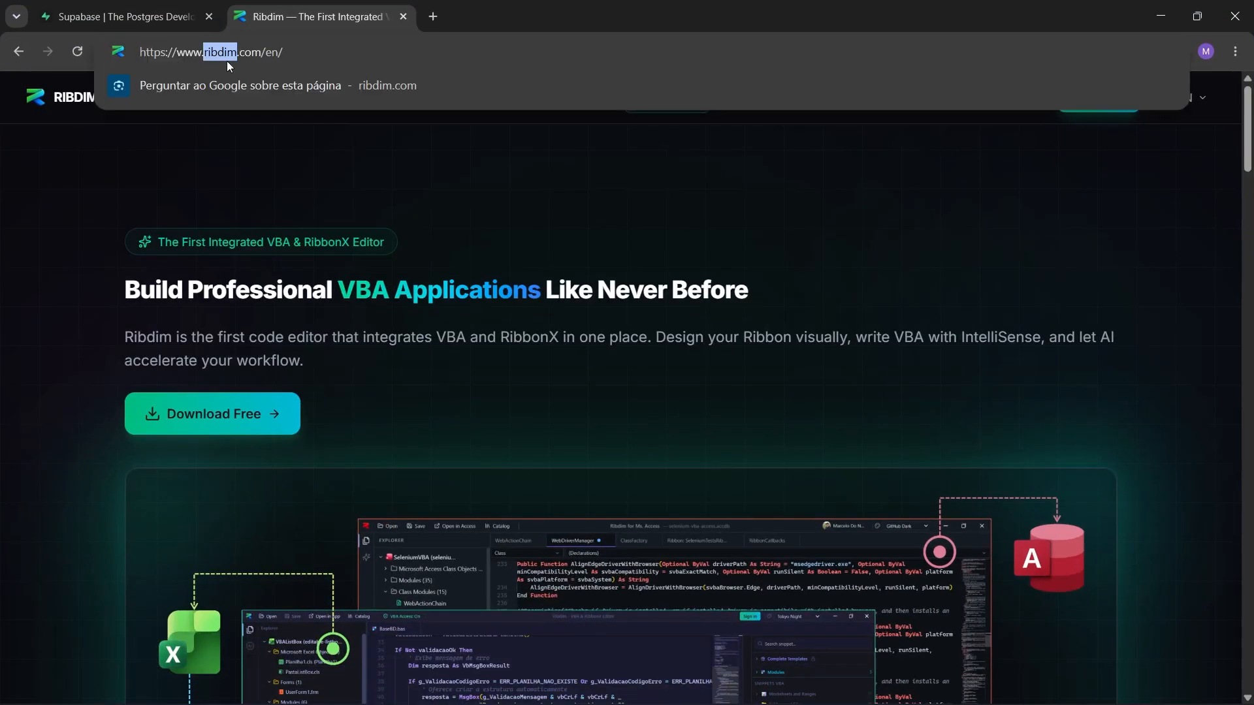
double_click(250, 53)
click(444, 174)
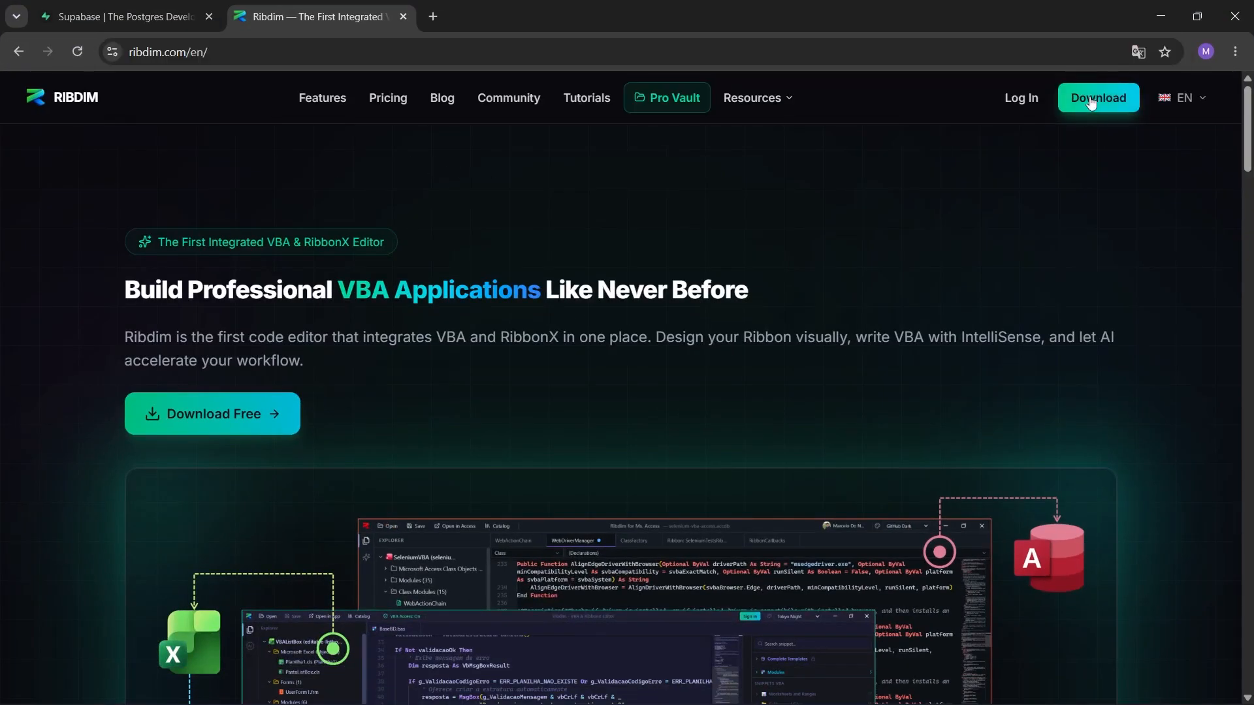
click(1115, 103)
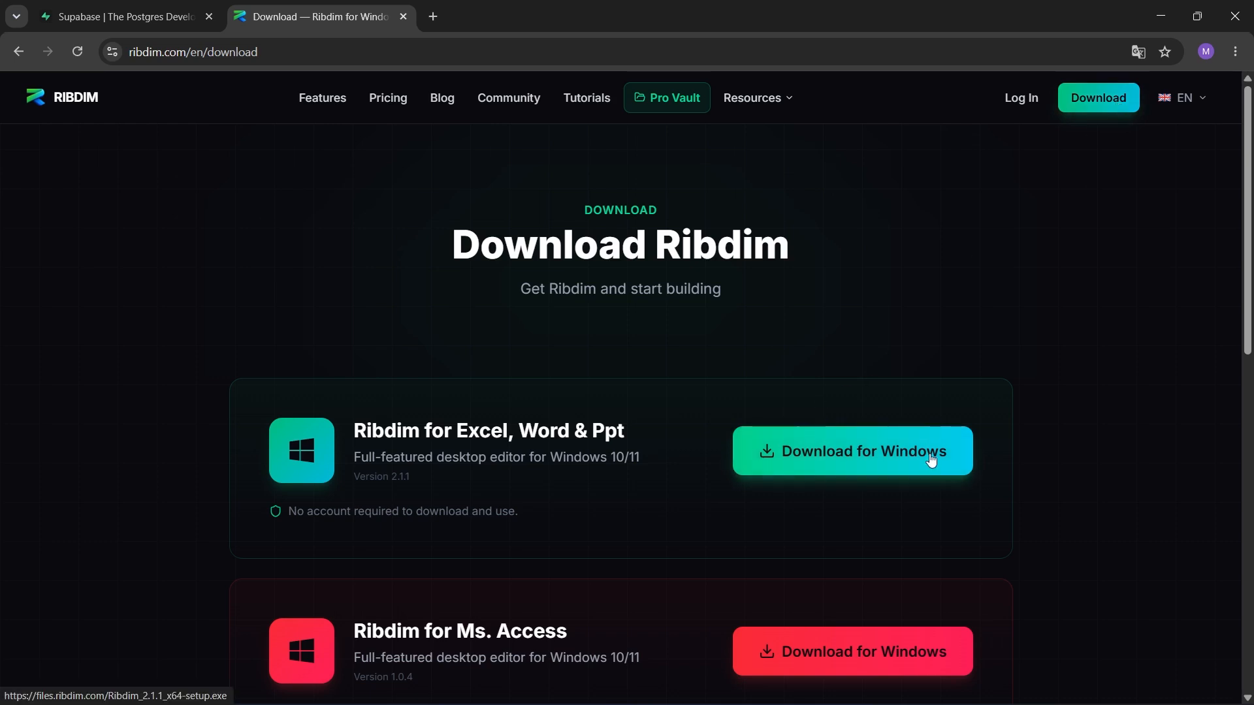
click(124, 17)
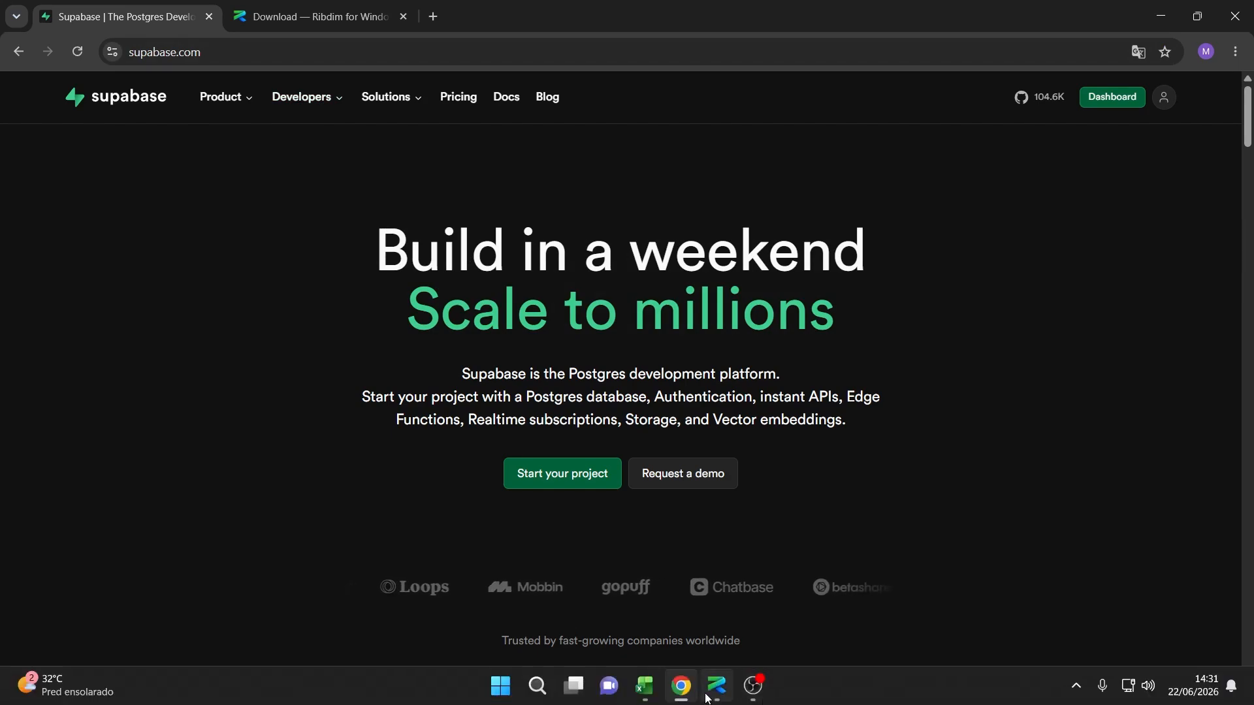
click(646, 696)
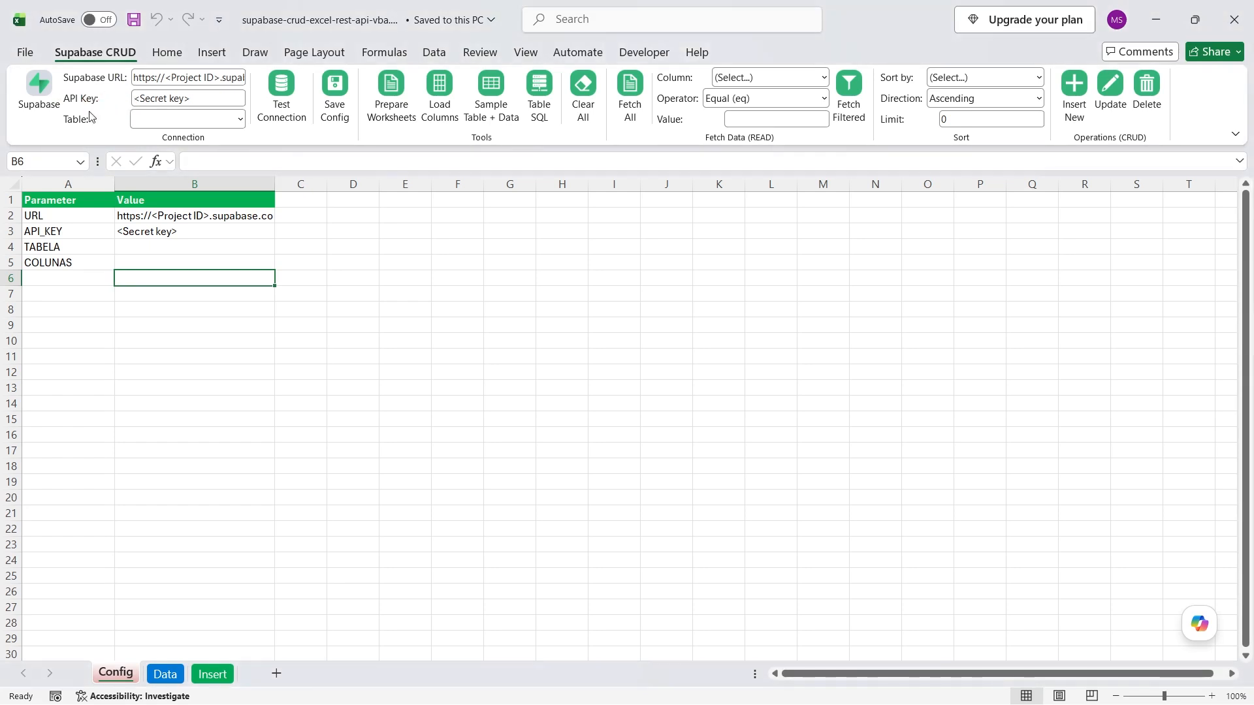
click(679, 694)
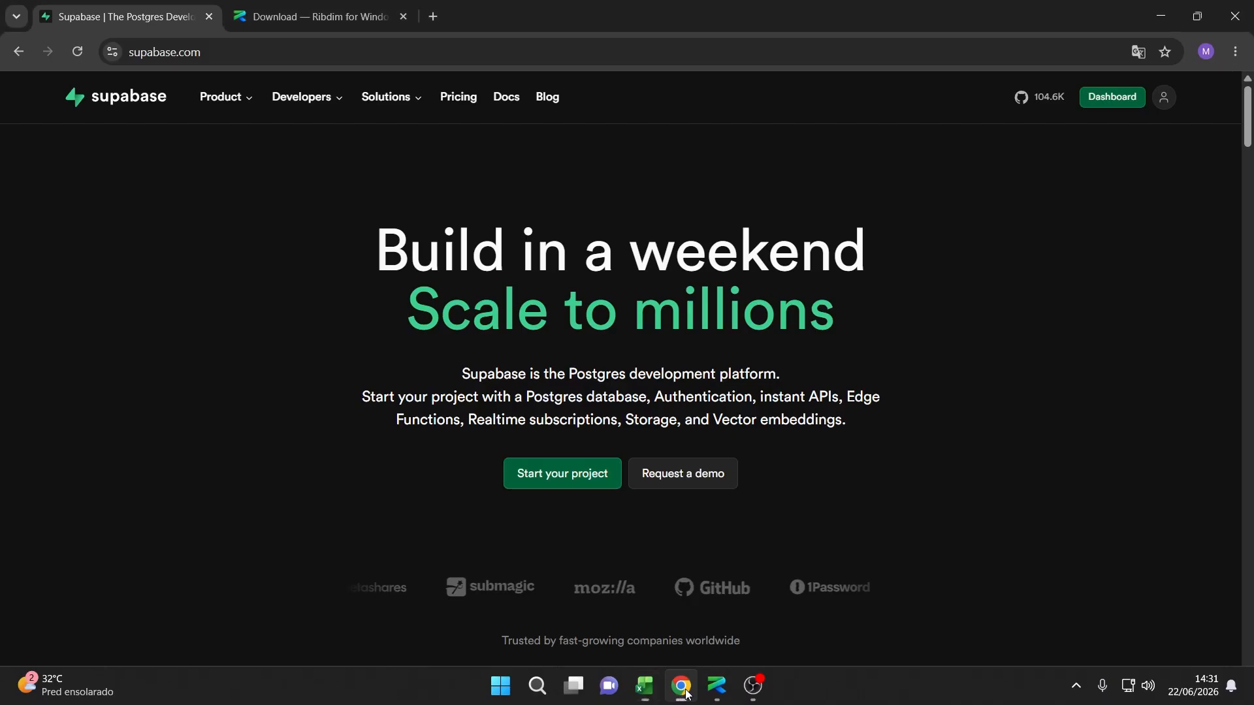
Open Ribdim's Tutorials page, frame the Course playlist, and move to the Supabase tab.
click(365, 16)
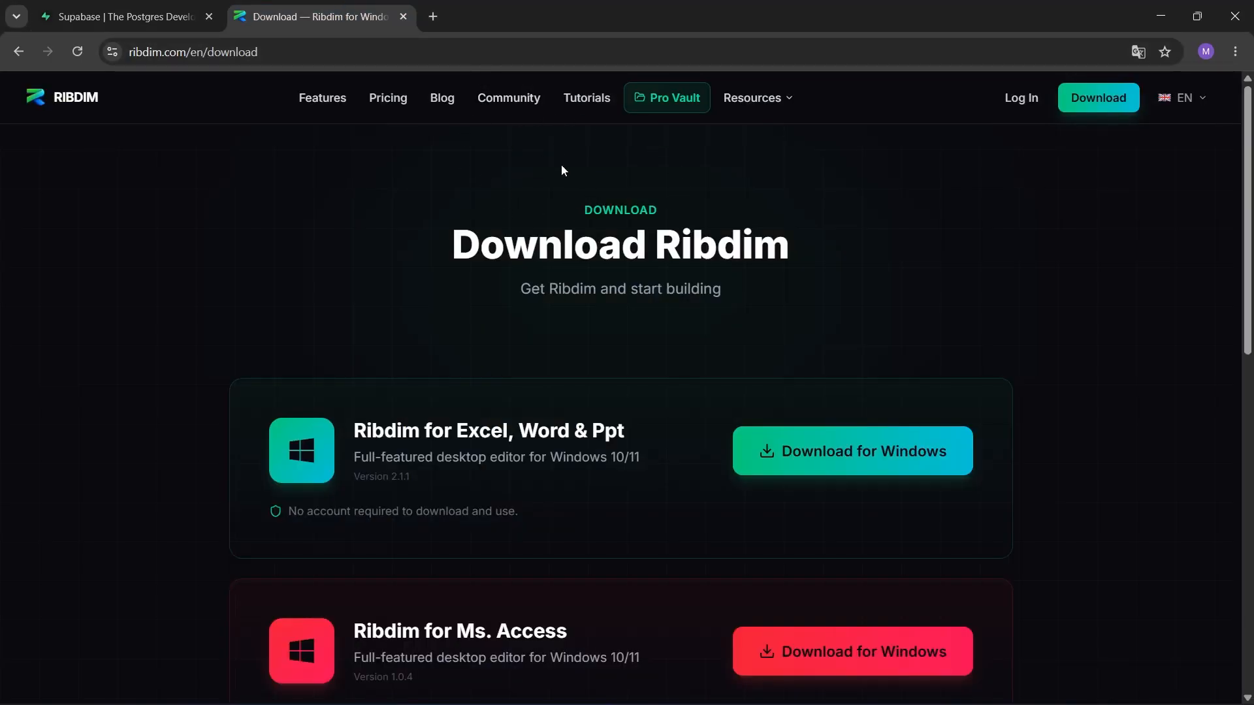
click(591, 100)
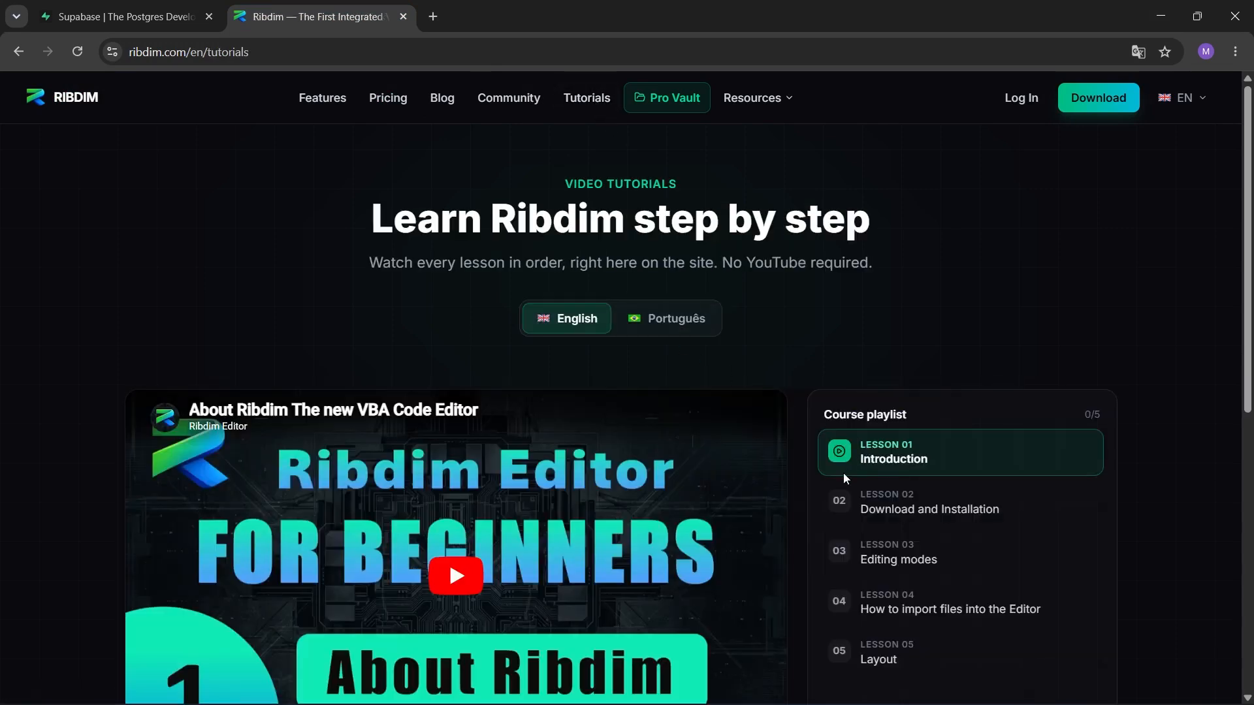
mouse_move(805, 388)
mouse_down()
mouse_move(919, 575)
mouse_move(1143, 688)
mouse_up()
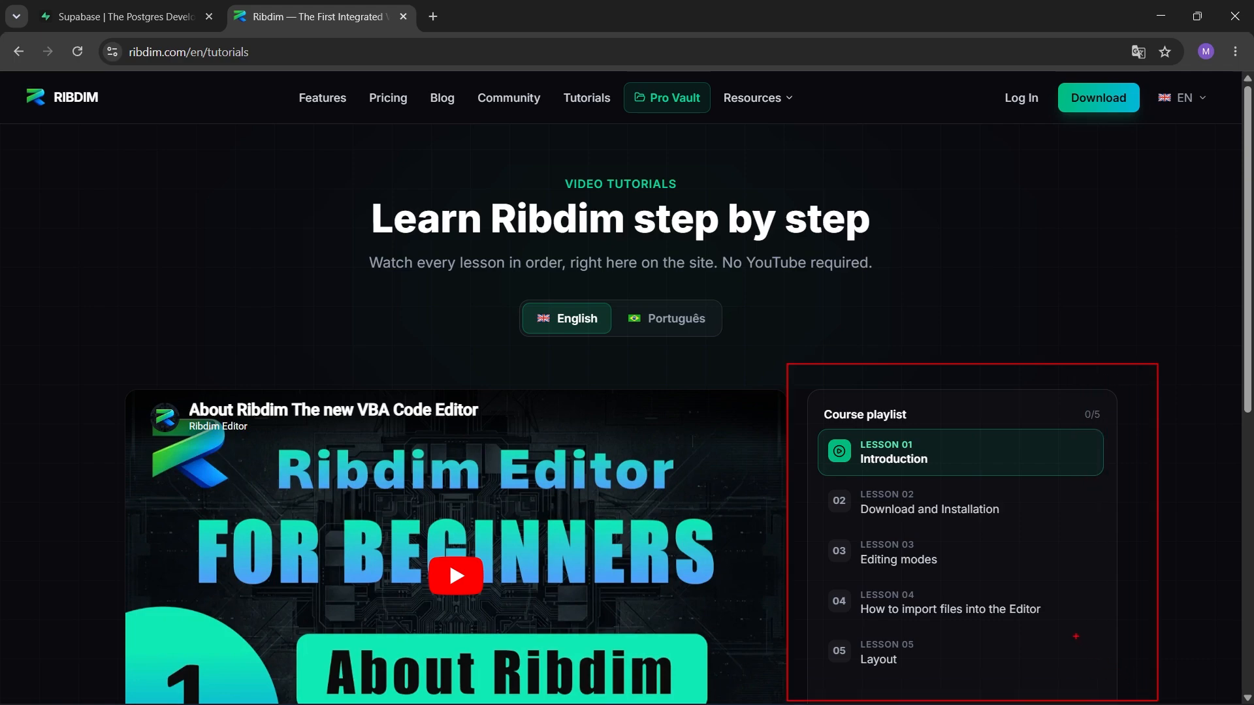
key(ctrl+Tab)
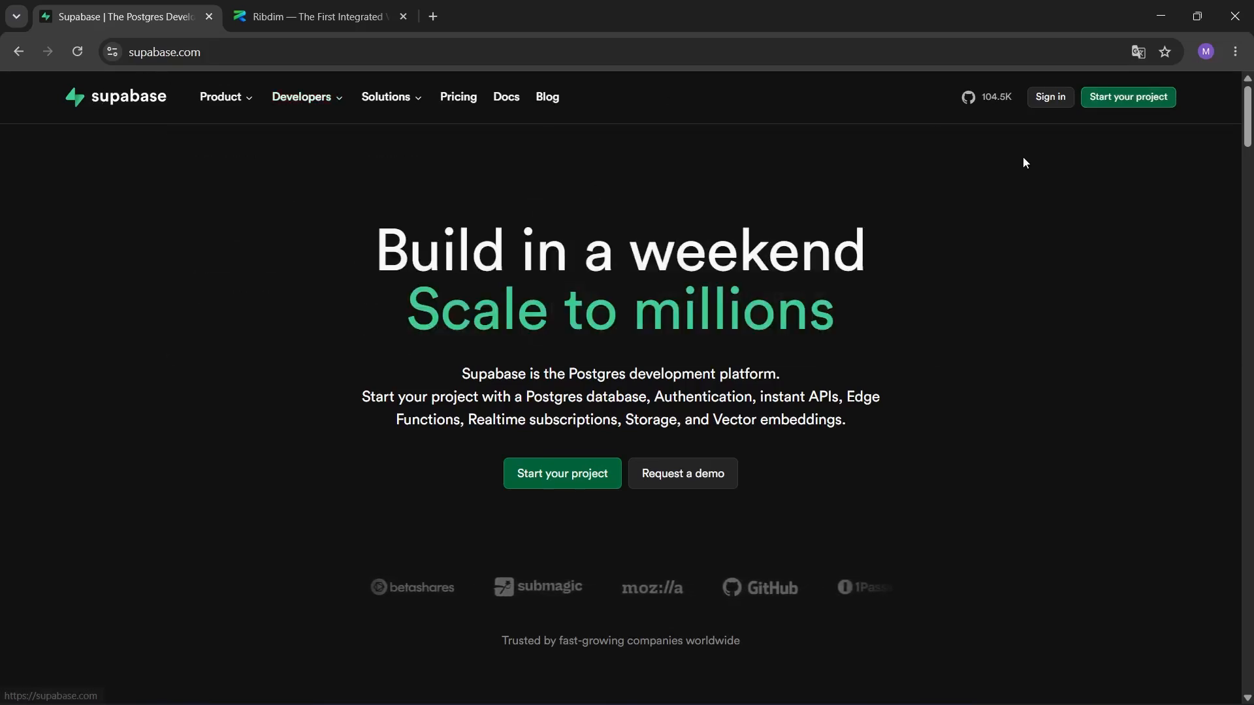
Go to Supabase's sign-up page, point out its options, and submit an email-and-password sign-up.
click(1128, 99)
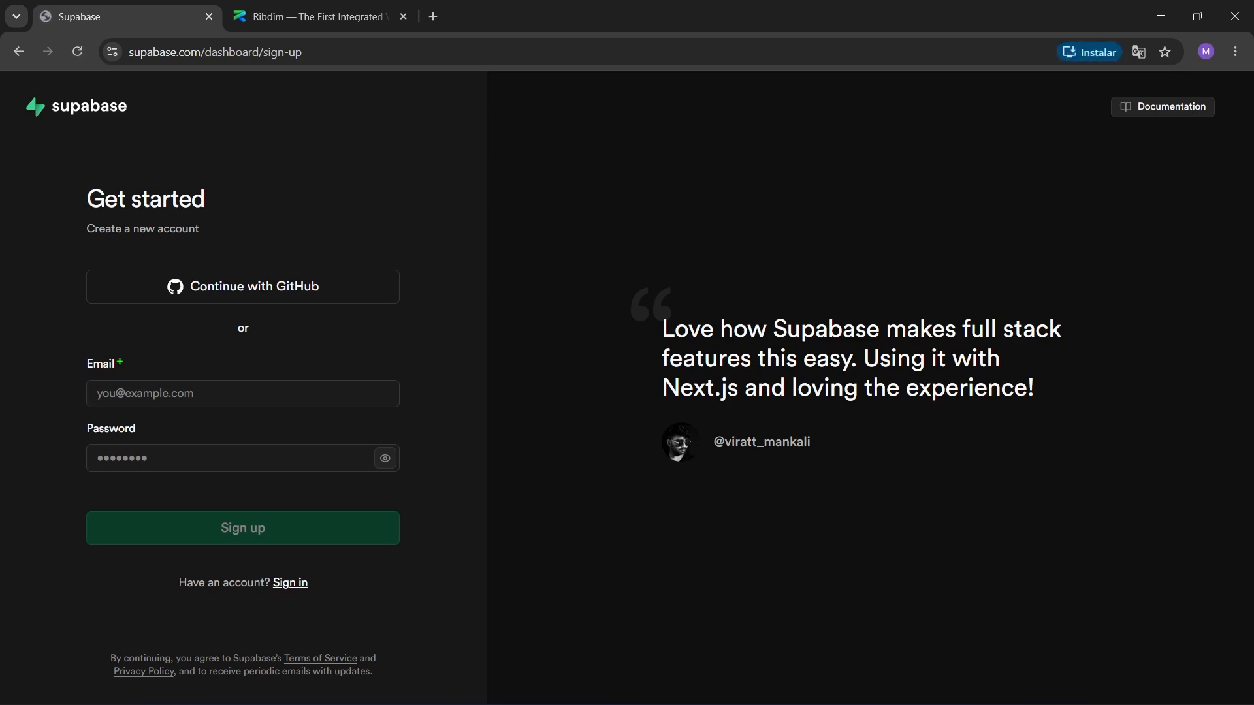
mouse_move(108, 363)
mouse_down()
mouse_move(189, 314)
mouse_move(177, 289)
mouse_up()
drag(180, 374, 148, 438)
drag(131, 264, 371, 307)
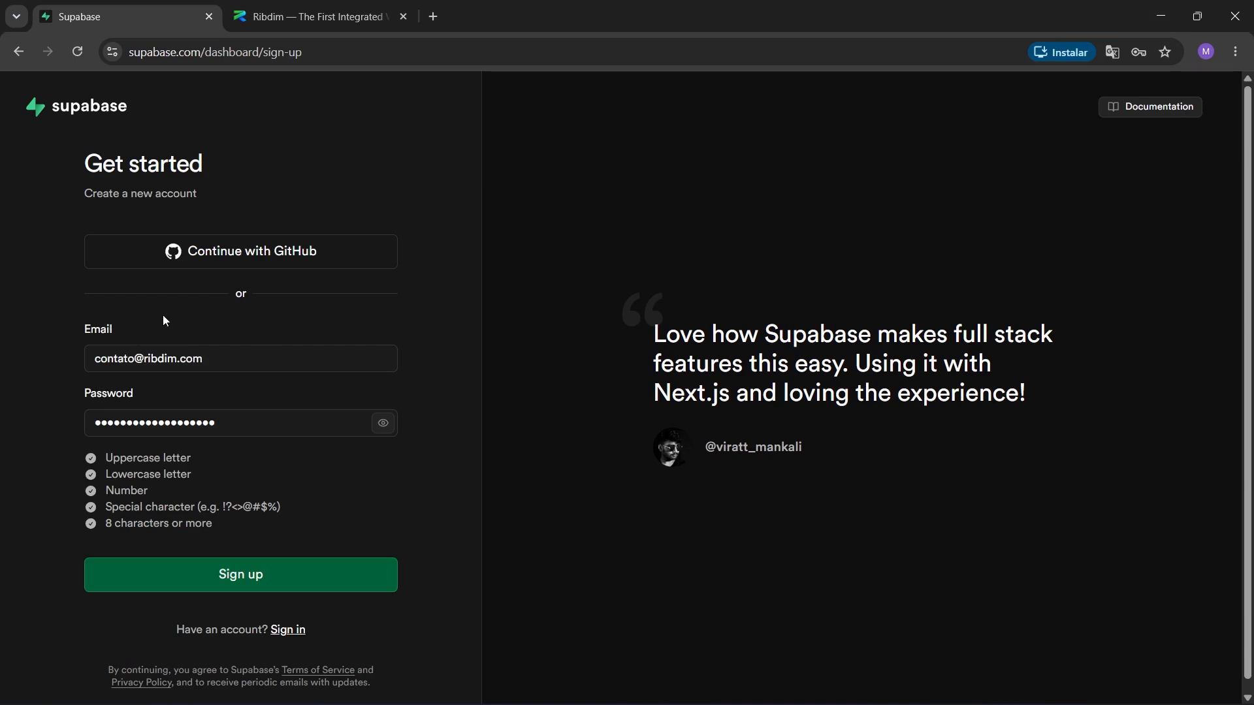
click(258, 588)
mouse_move(74, 405)
mouse_down()
mouse_move(301, 507)
mouse_move(420, 506)
mouse_up()
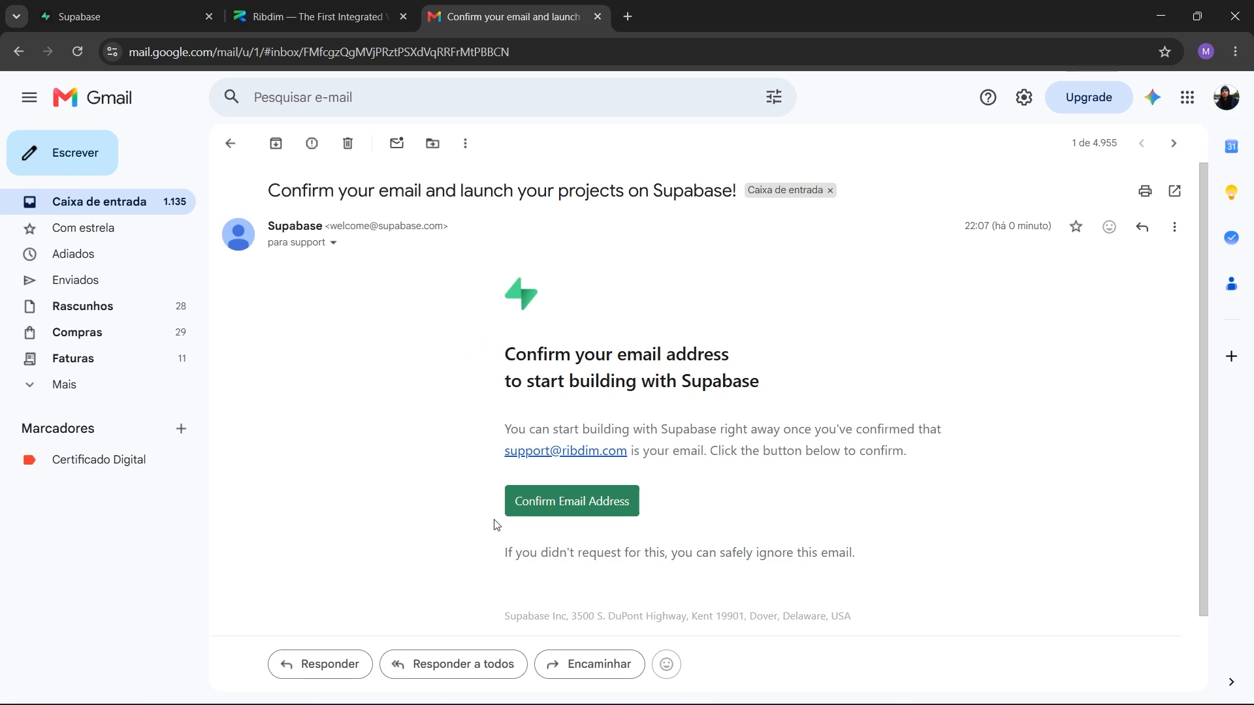
Confirm the Supabase account's email address from the Gmail confirmation message.
click(573, 506)
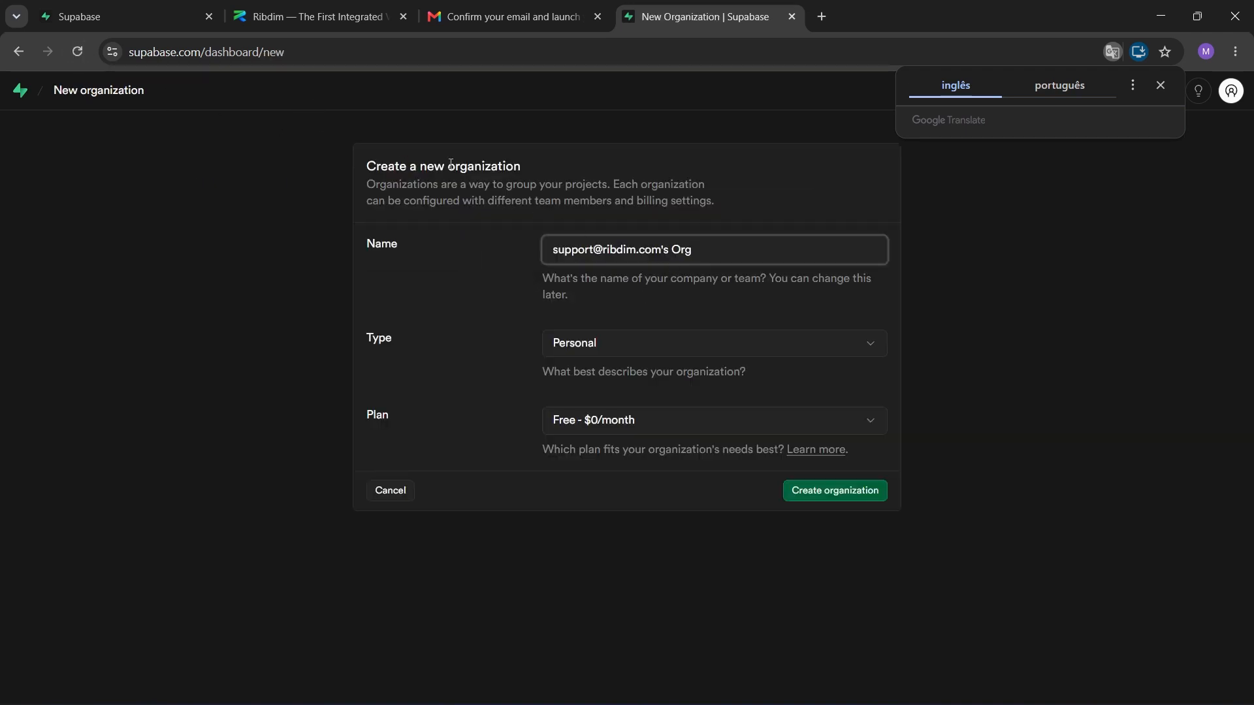
Create an organization named Ribdim, keeping the Personal type.
drag(730, 252, 520, 256)
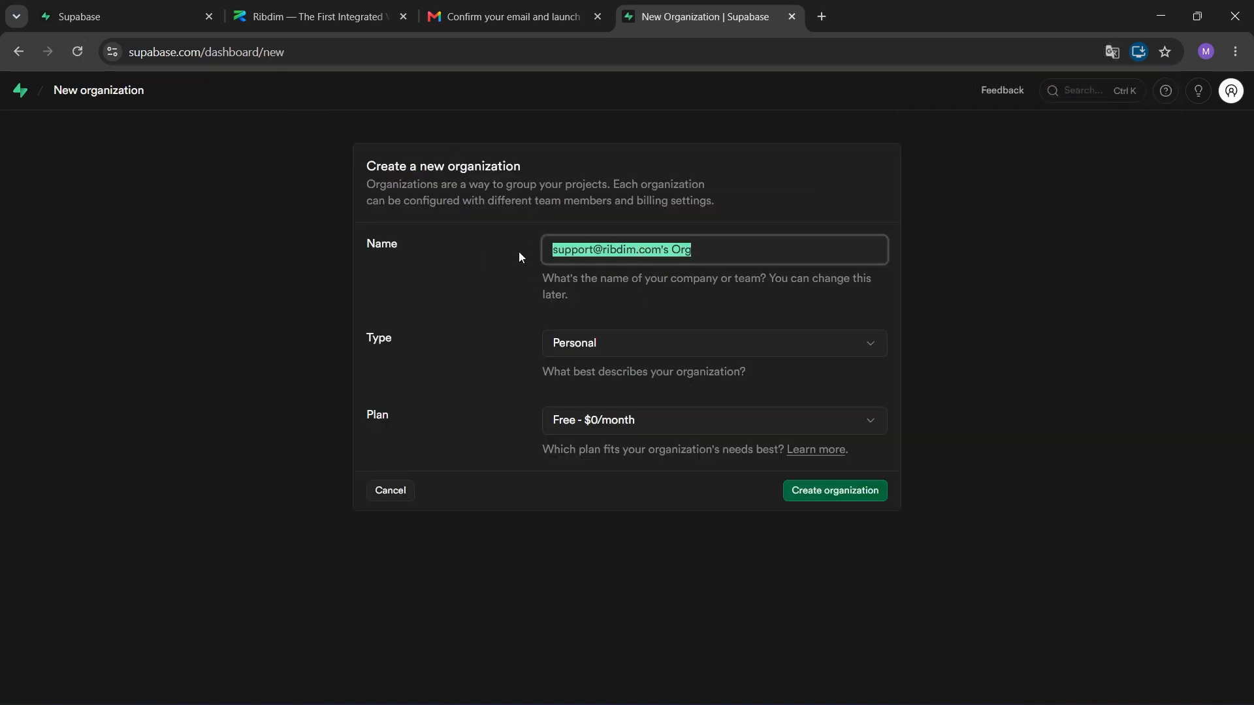
text(Ribdim)
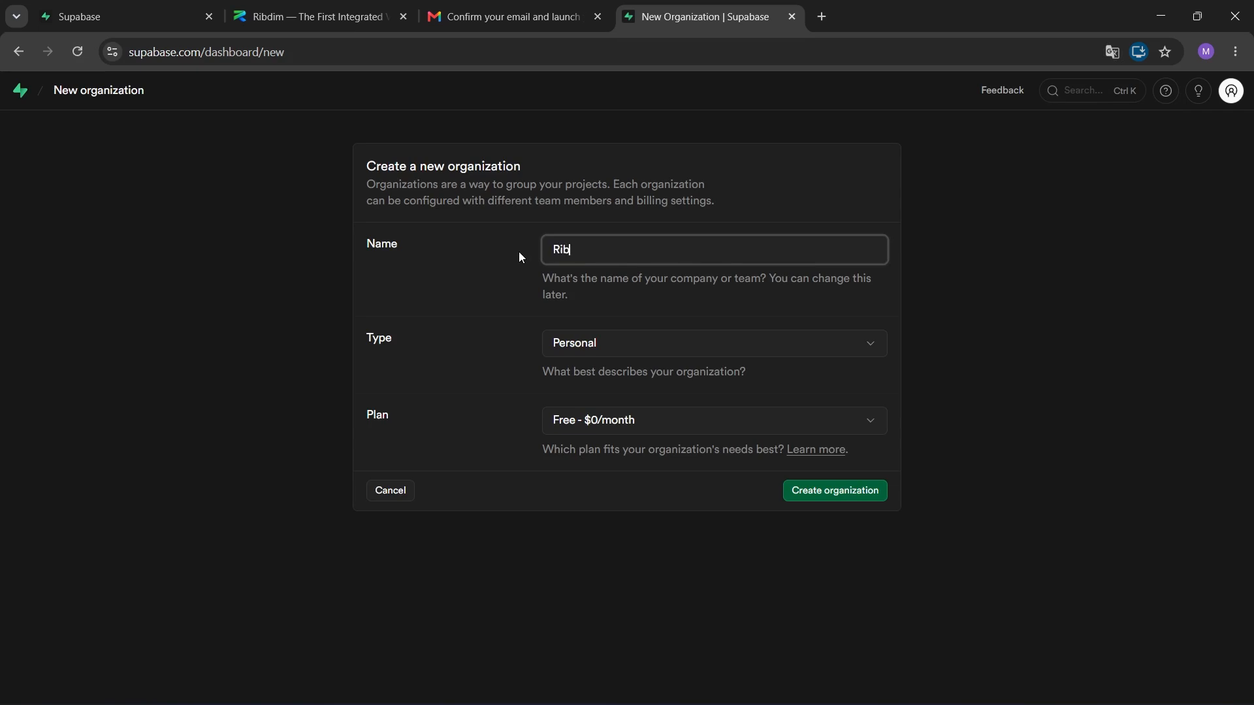
click(631, 348)
click(631, 346)
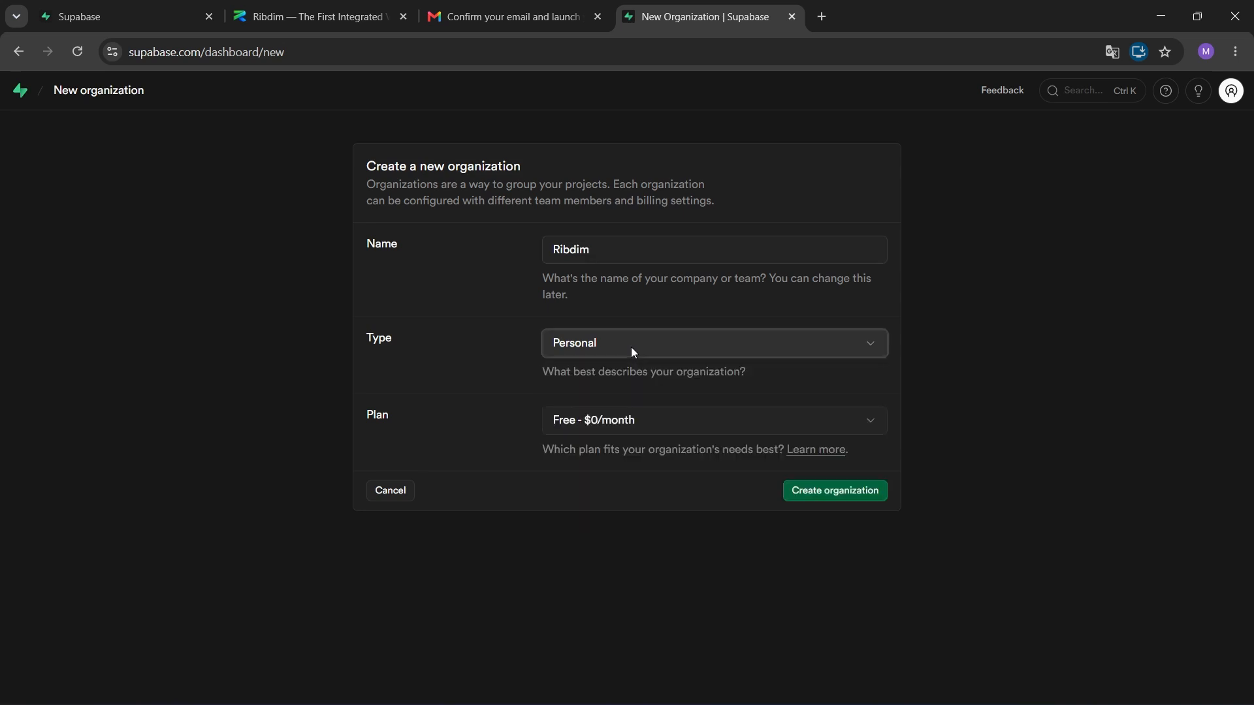
click(829, 497)
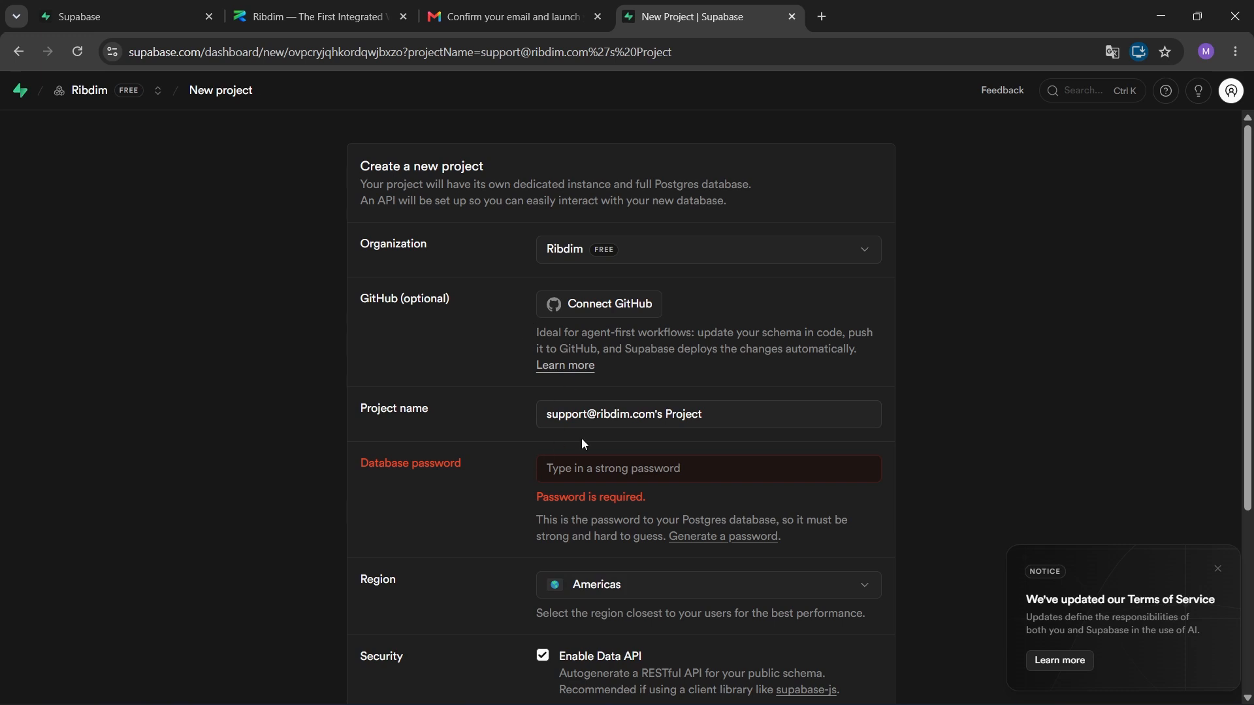
Create the project Supabase-connection with a generated strong database password.
drag(722, 415, 523, 421)
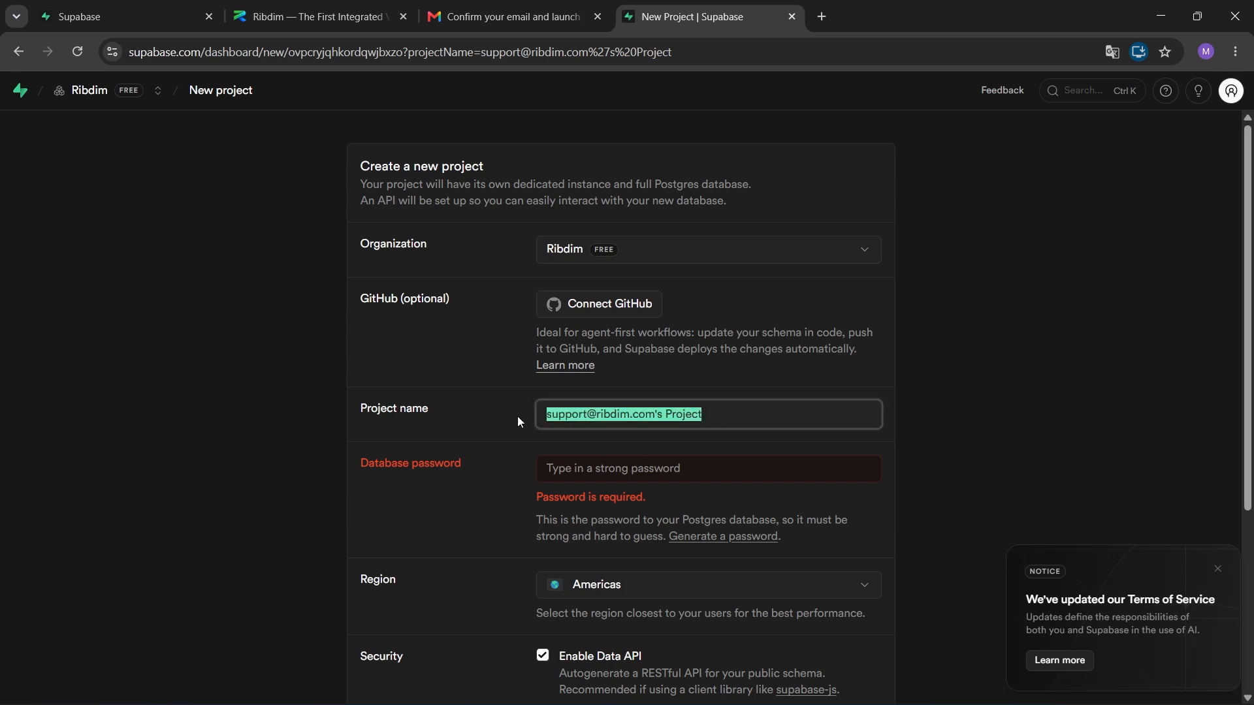
key(BackSpace)
text(Su)
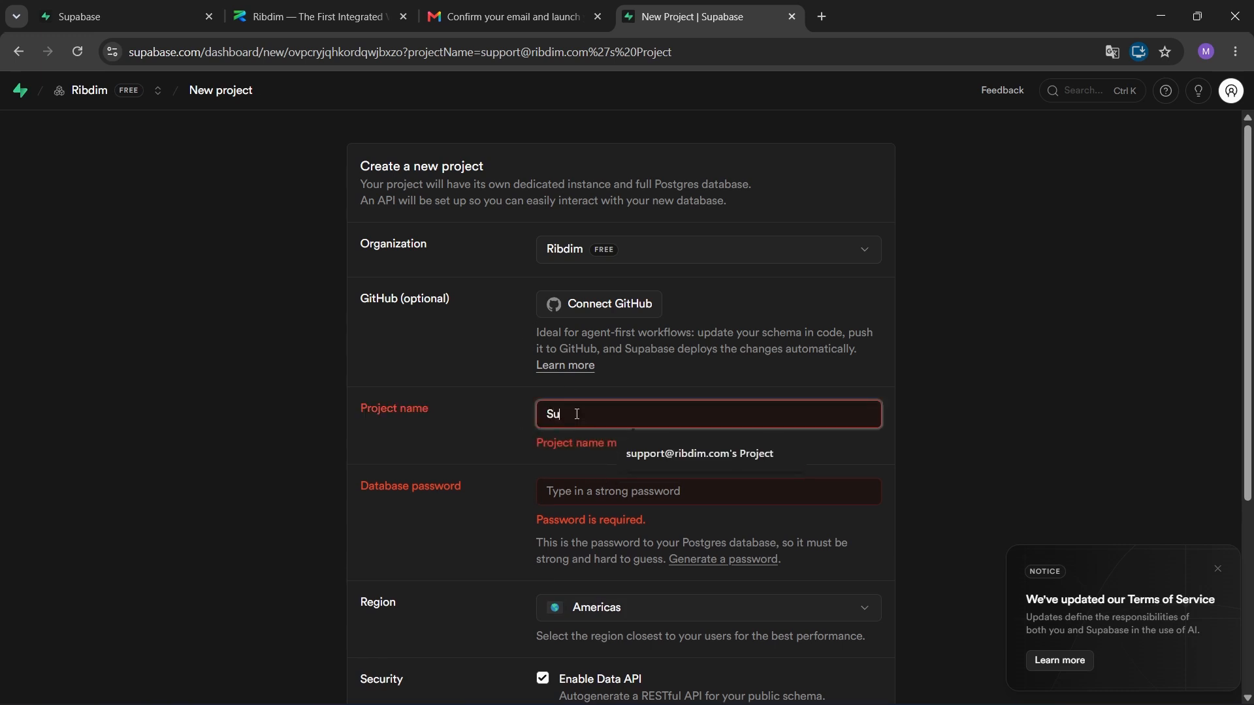
text(pabase-)
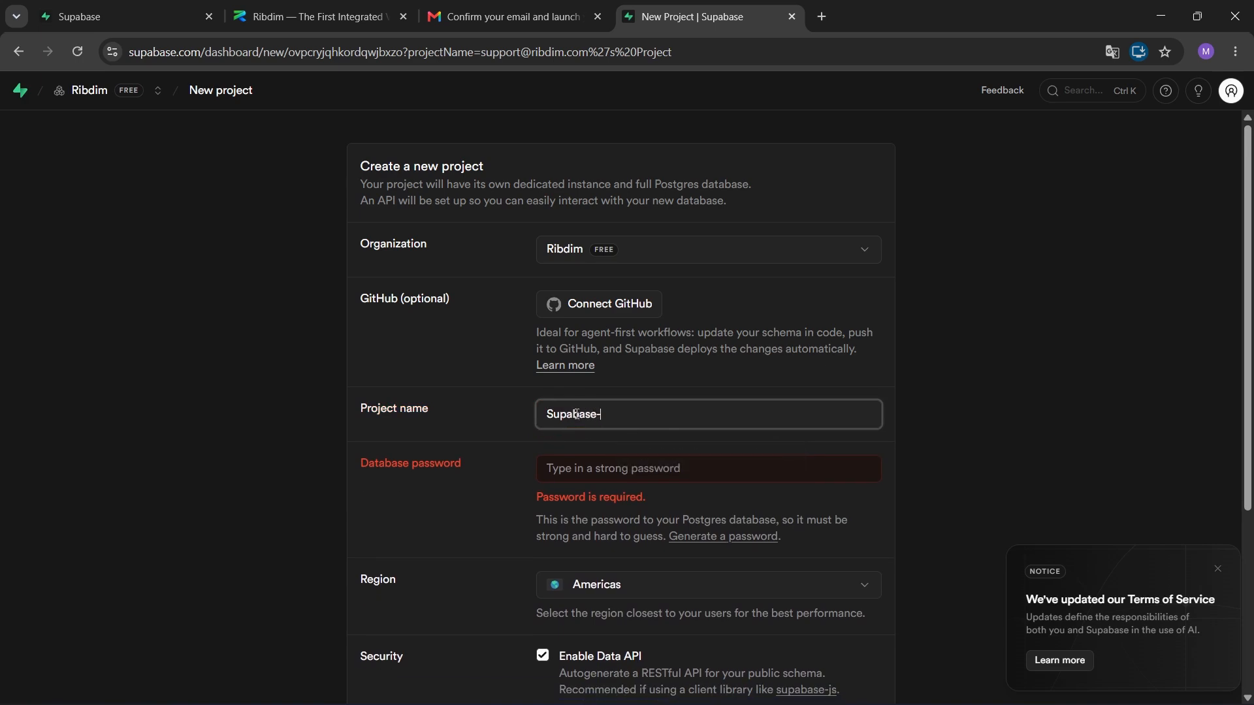
text(connection)
click(643, 461)
click(946, 604)
scroll(802, 588, down, 4)
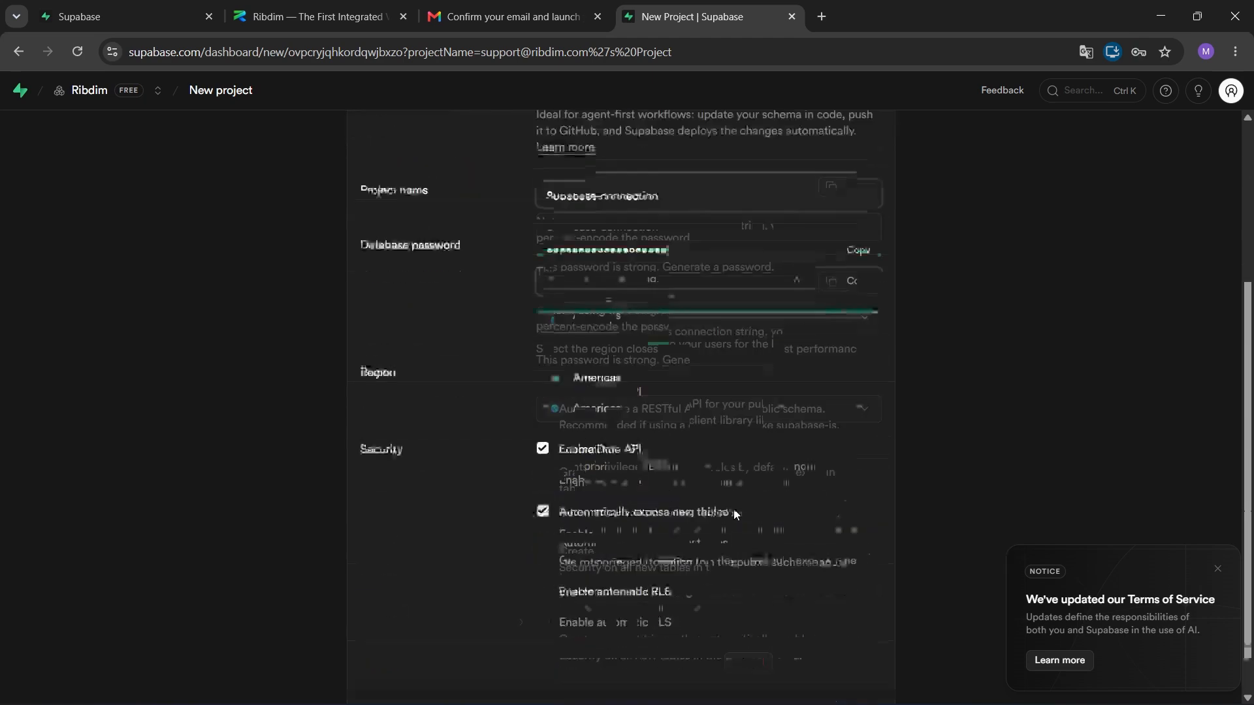
click(801, 656)
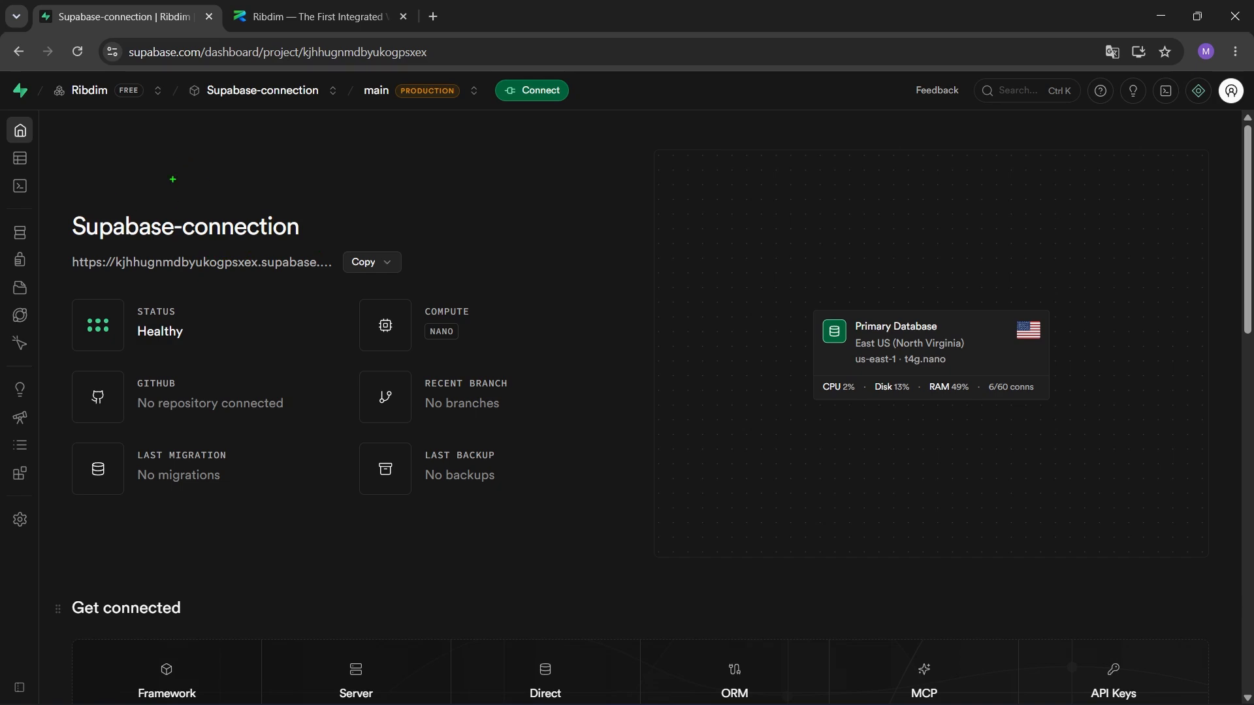
Frame the Supabase project URL and draw an arrow to it, then clear the annotation.
mouse_move(62, 248)
mouse_down()
mouse_move(112, 277)
mouse_move(417, 276)
mouse_up()
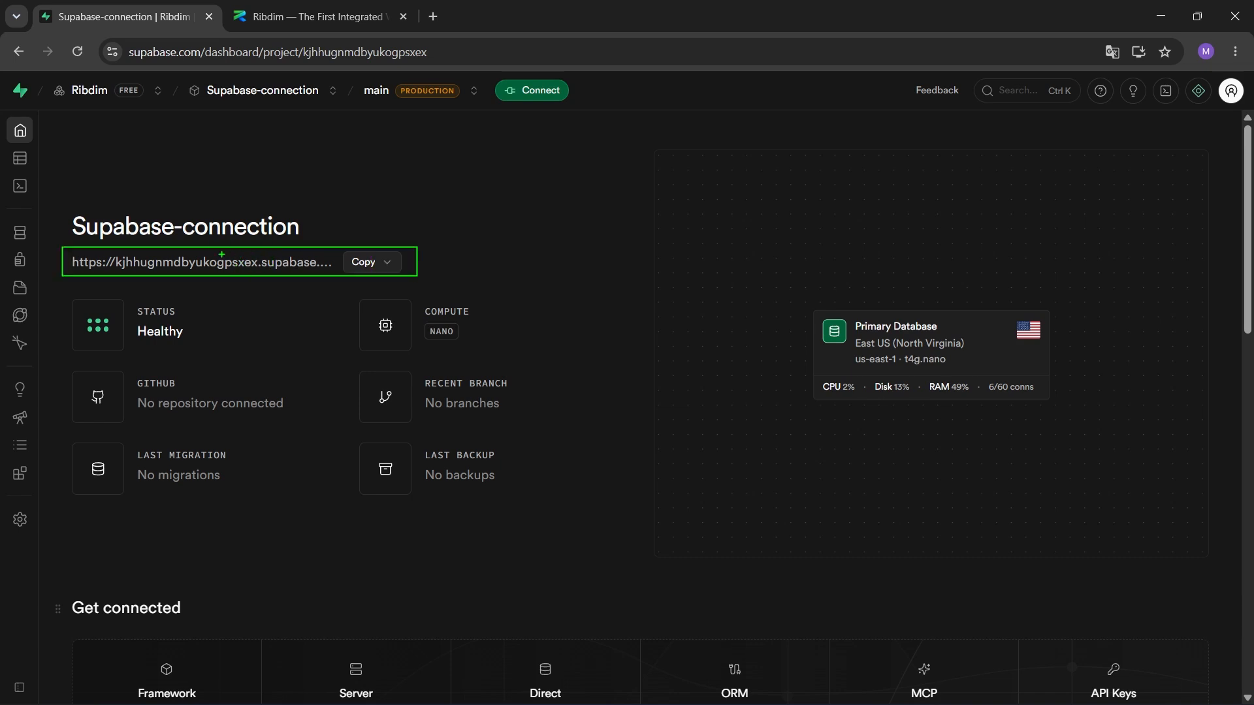
key(e)
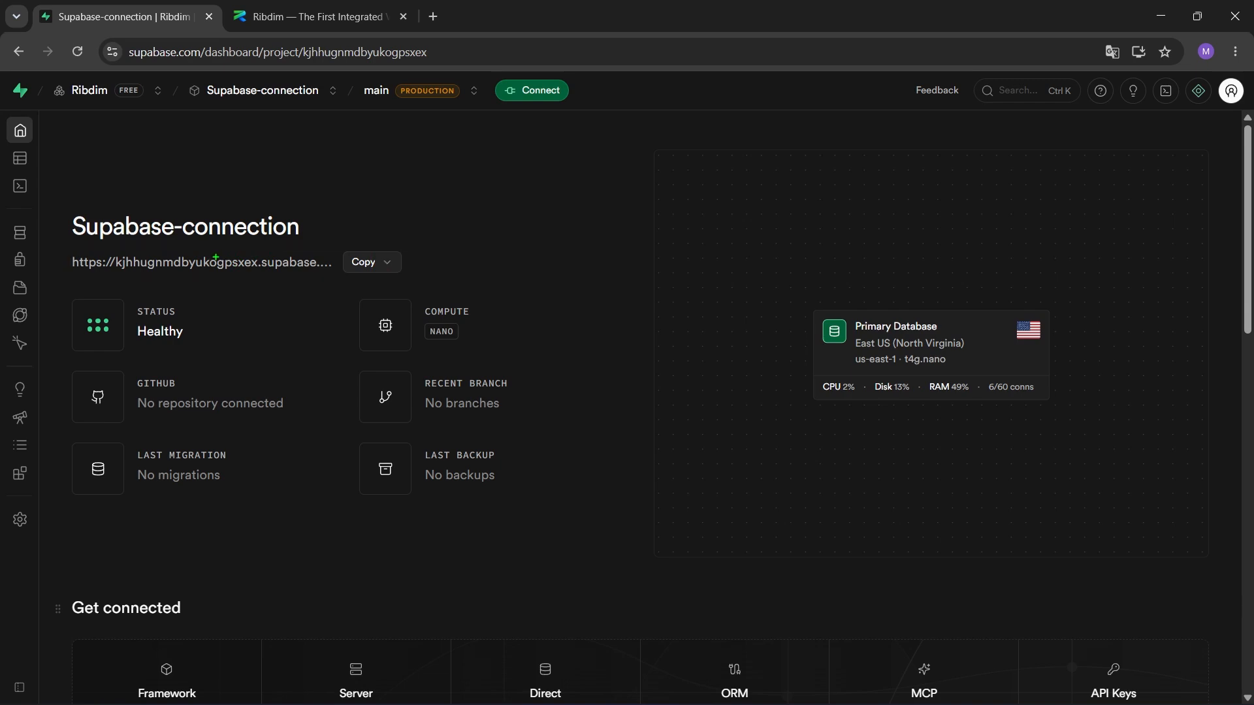
drag(210, 254, 269, 192)
key(Escape)
Show the Project Settings page with the Project ID, then return to the Ribdim VBA editor.
mouse_move(11, 246)
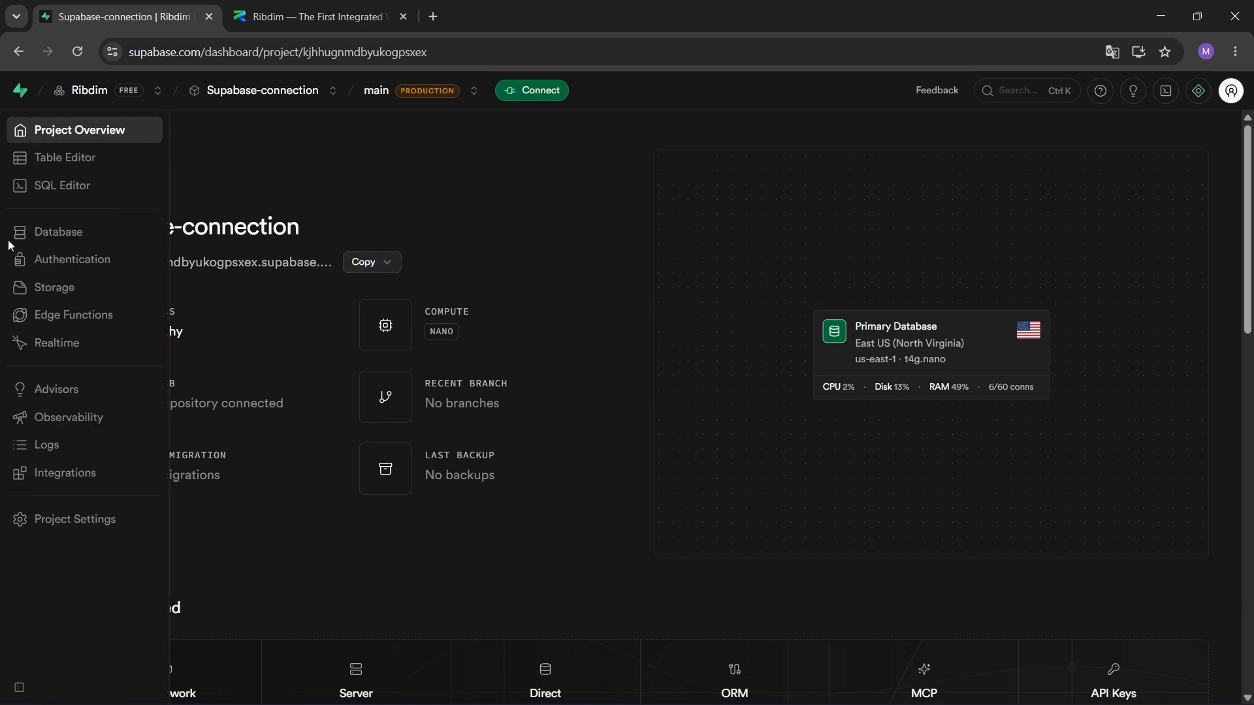
click(58, 522)
key(Escape)
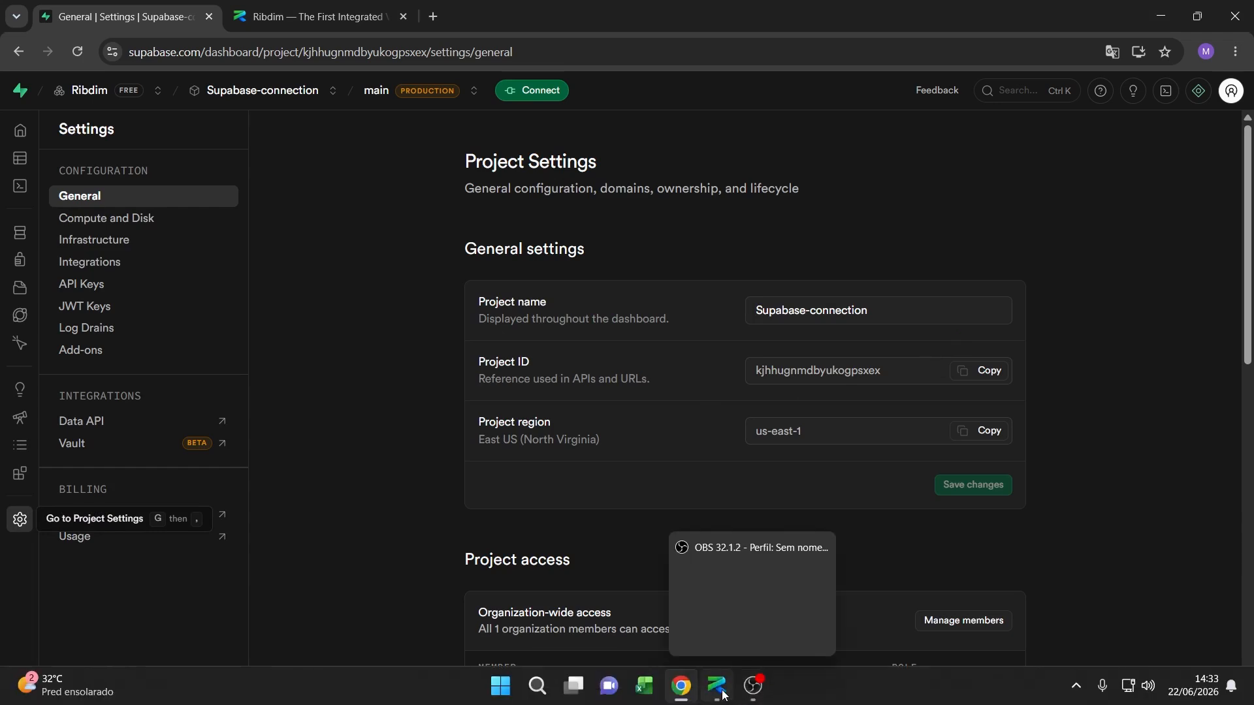
click(716, 686)
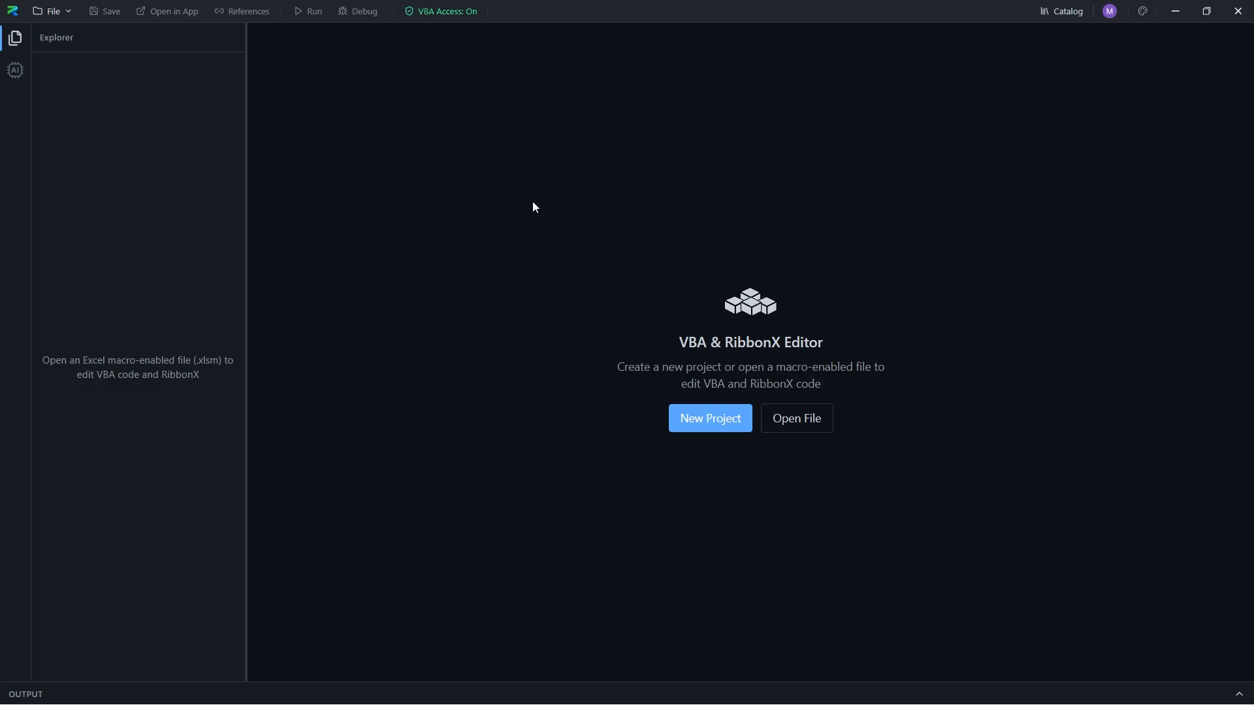
Browse Ribdim's Product Catalog down to the Supabase CRUD for Excel (REST API) card and mark it.
click(1067, 13)
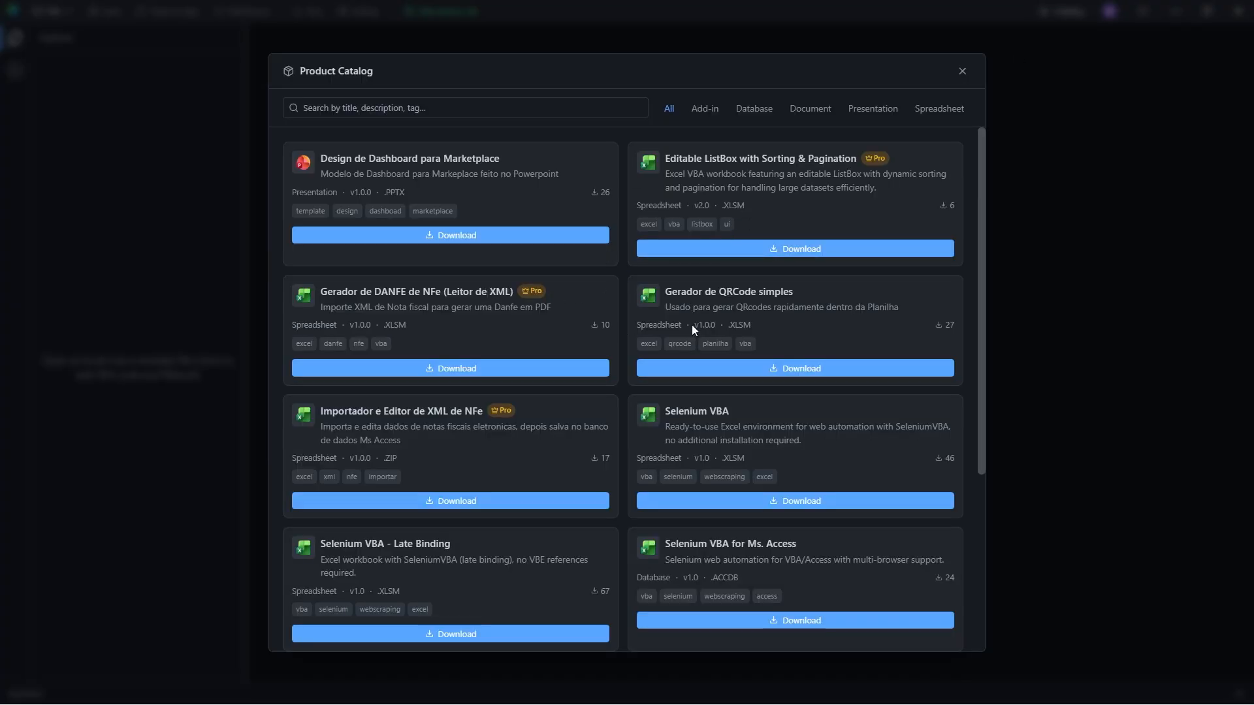
scroll(577, 302, down, 4)
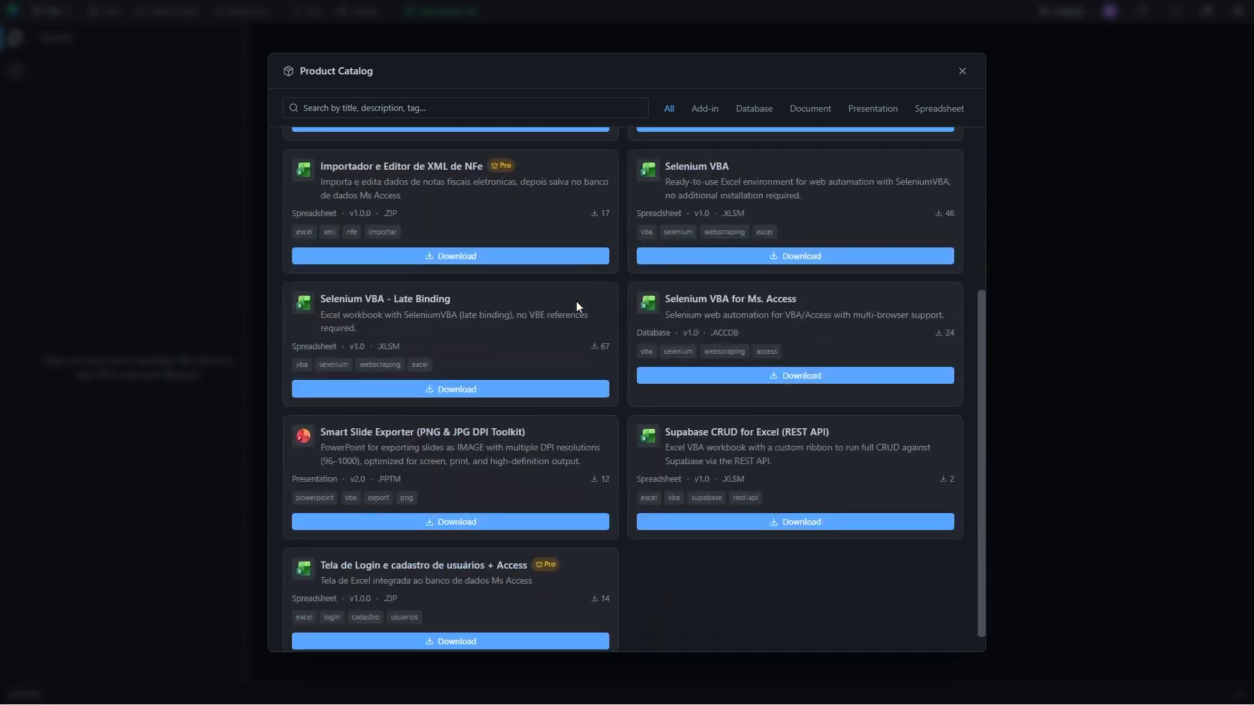
scroll(576, 300, down, 1)
key(ctrl+2)
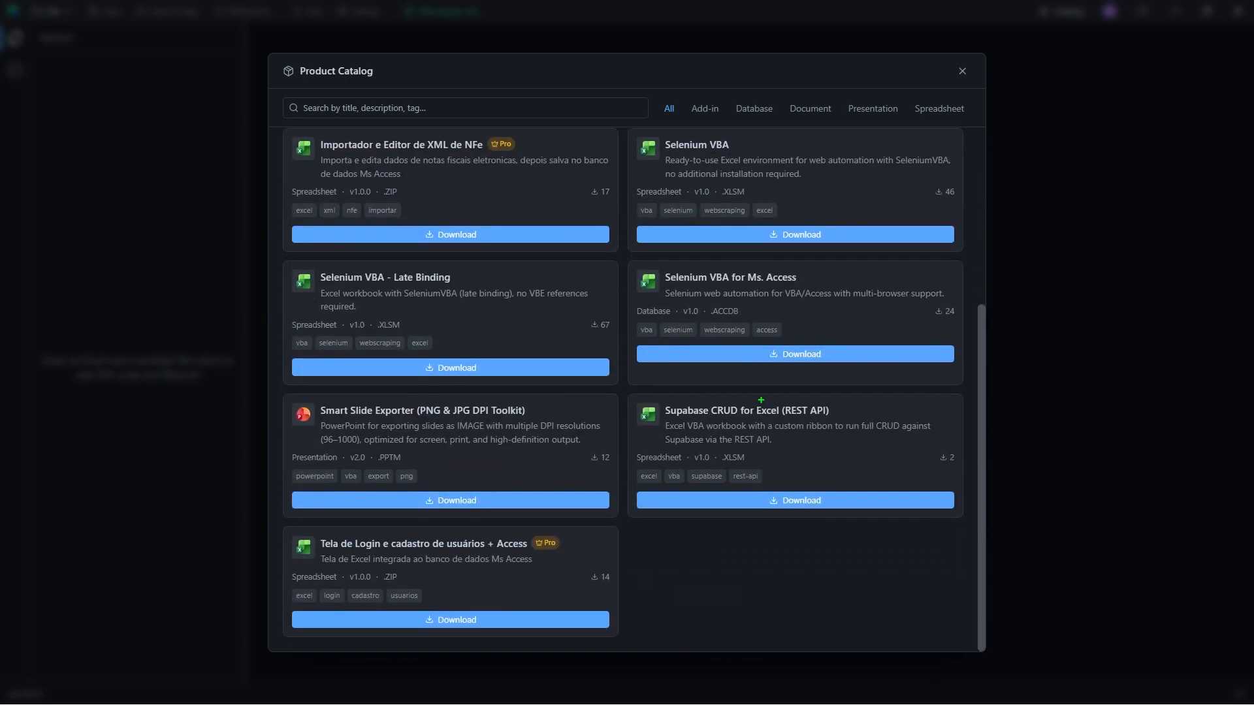
drag(760, 399, 832, 338)
Download the Supabase CRUD workbook, saving supabase-crud-excel-rest-api-vba.xlsm to Downloads.
click(795, 500)
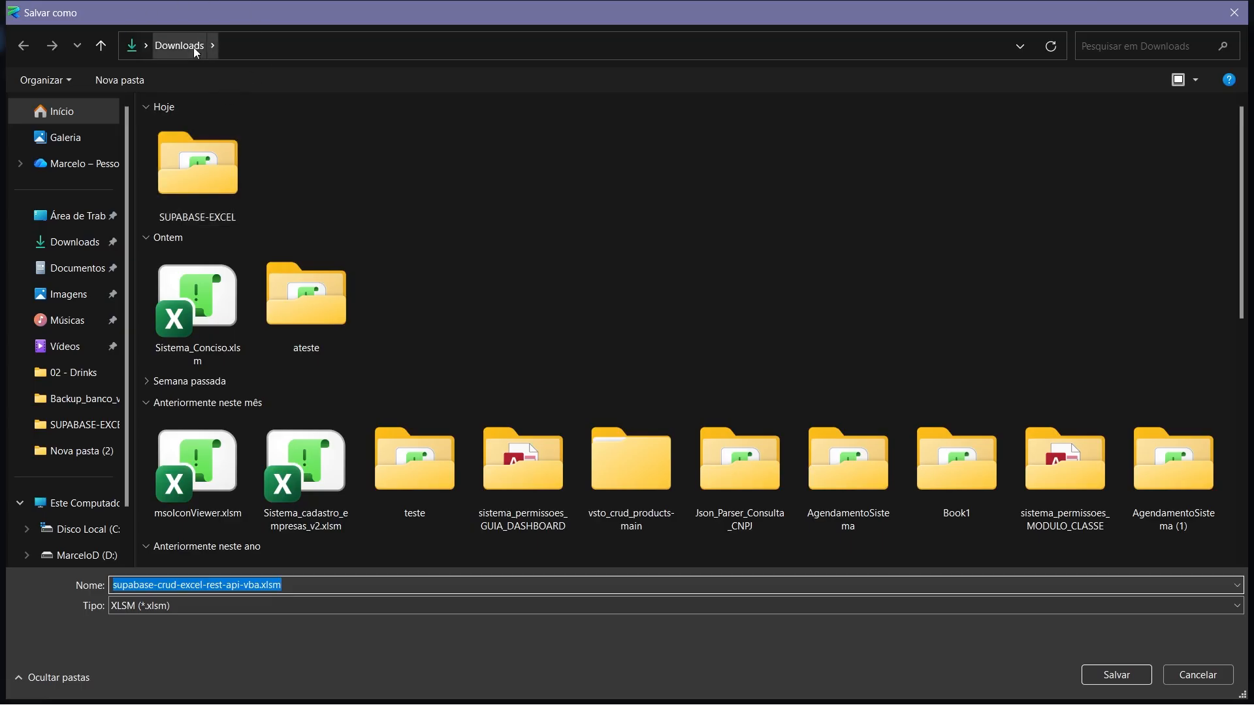
click(1114, 675)
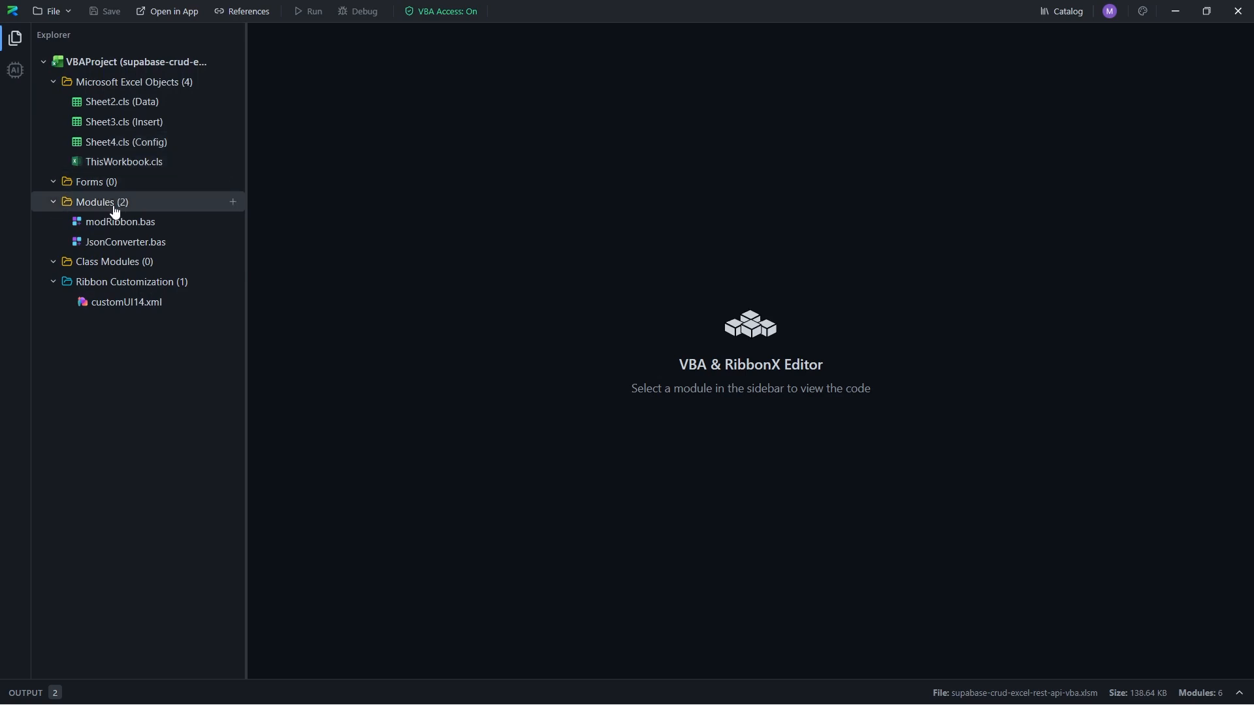
Review JsonConverter.bas, customUI14.xml and modRibbon.bas, then open the workbook in Excel.
click(121, 241)
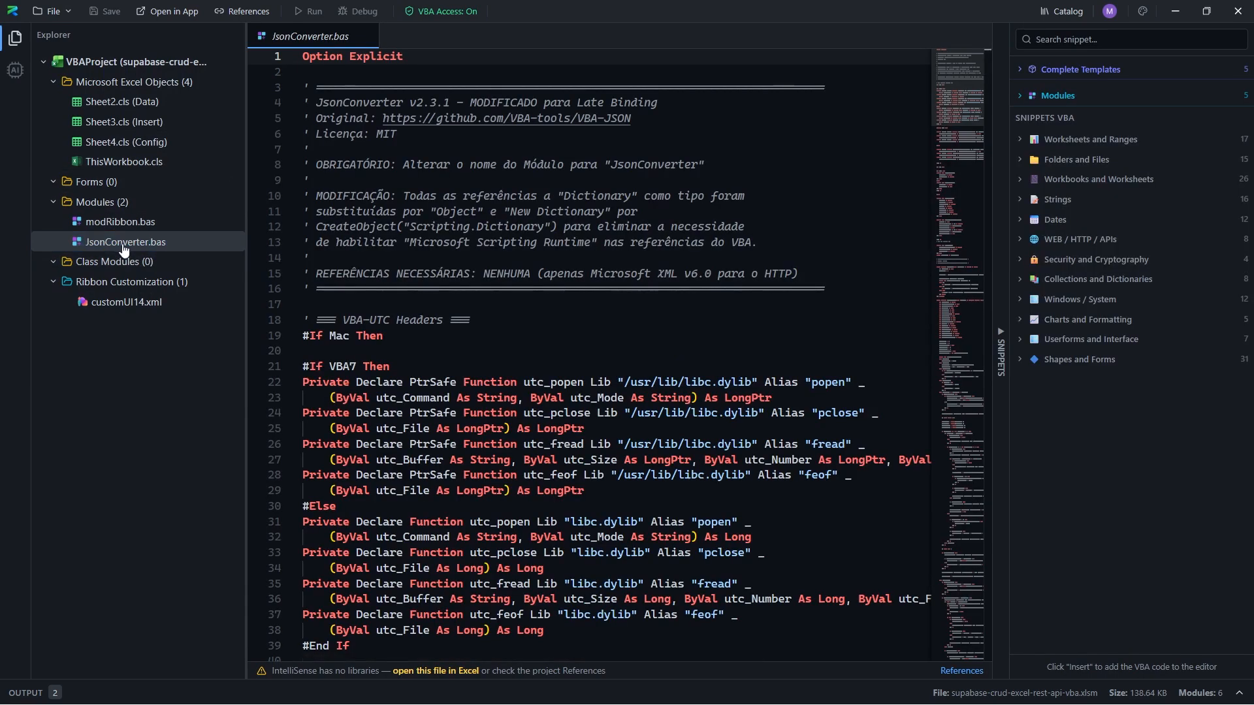
click(103, 302)
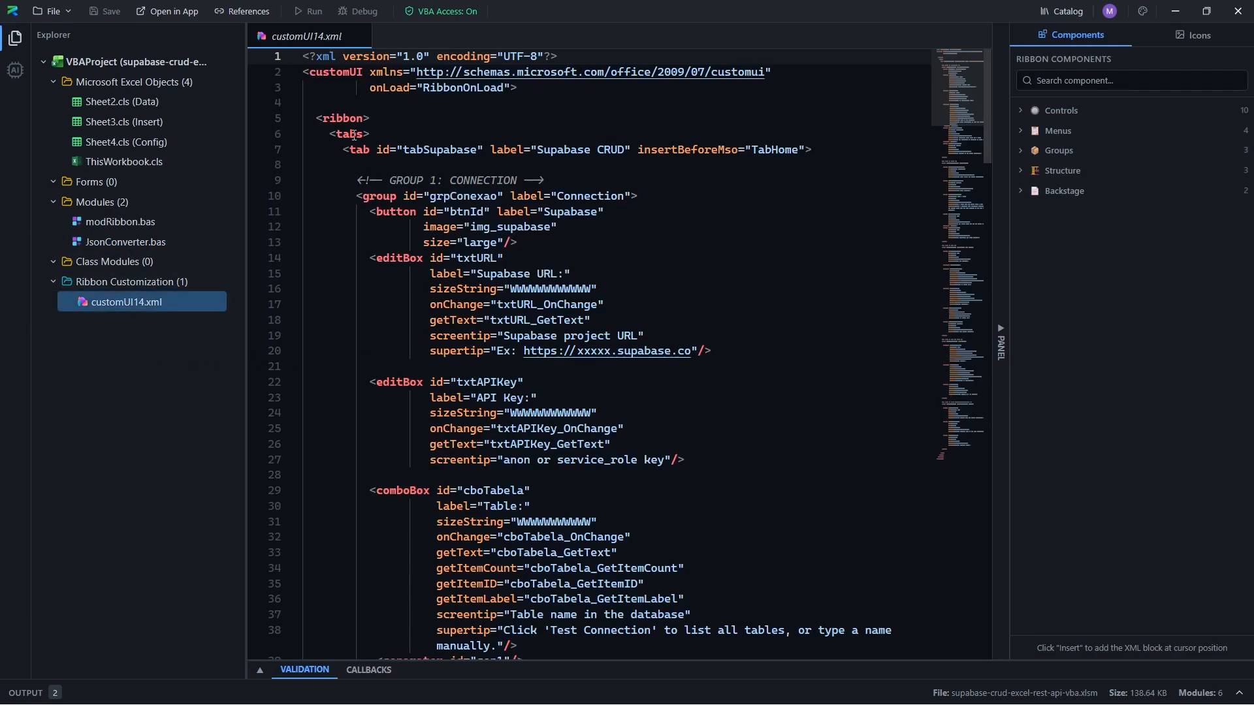
click(106, 222)
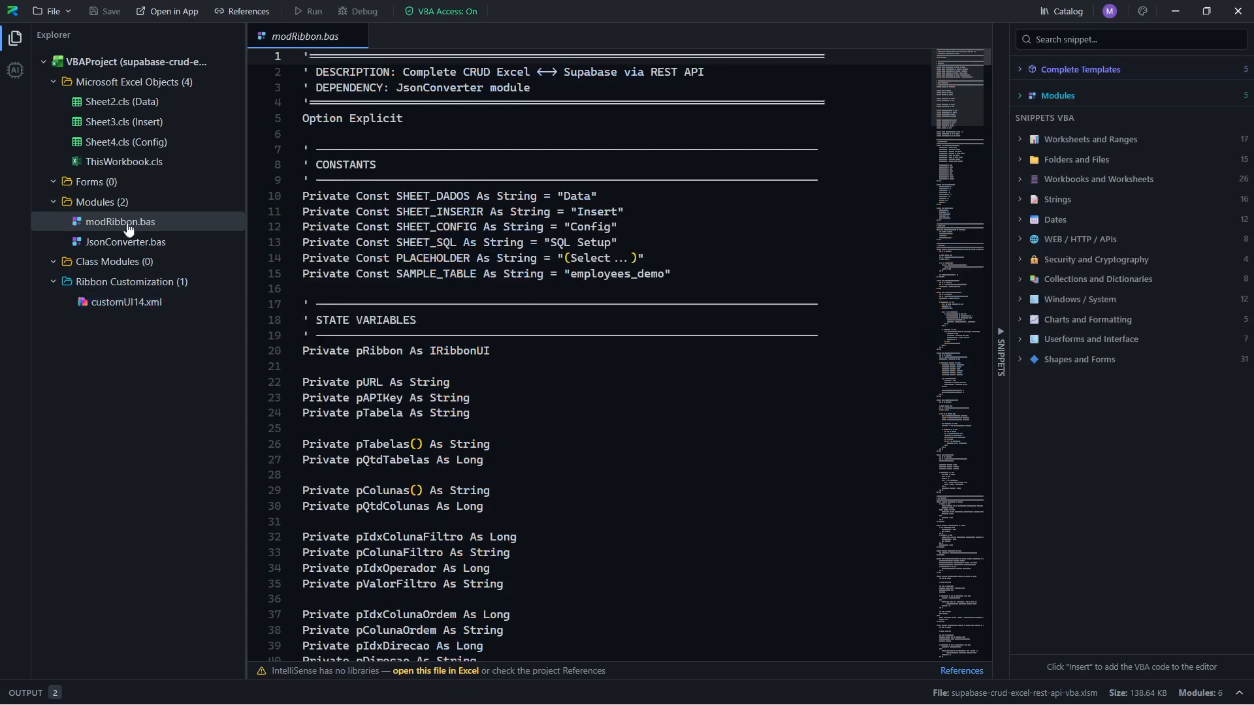
click(417, 123)
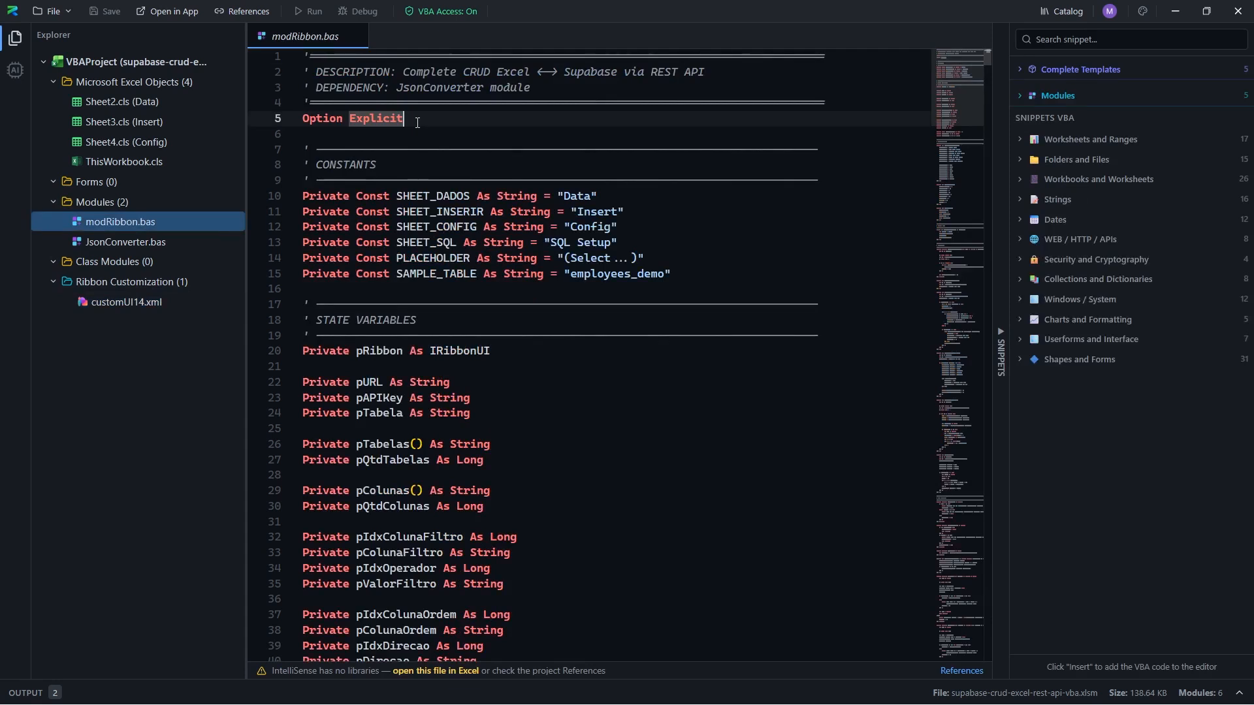
click(171, 13)
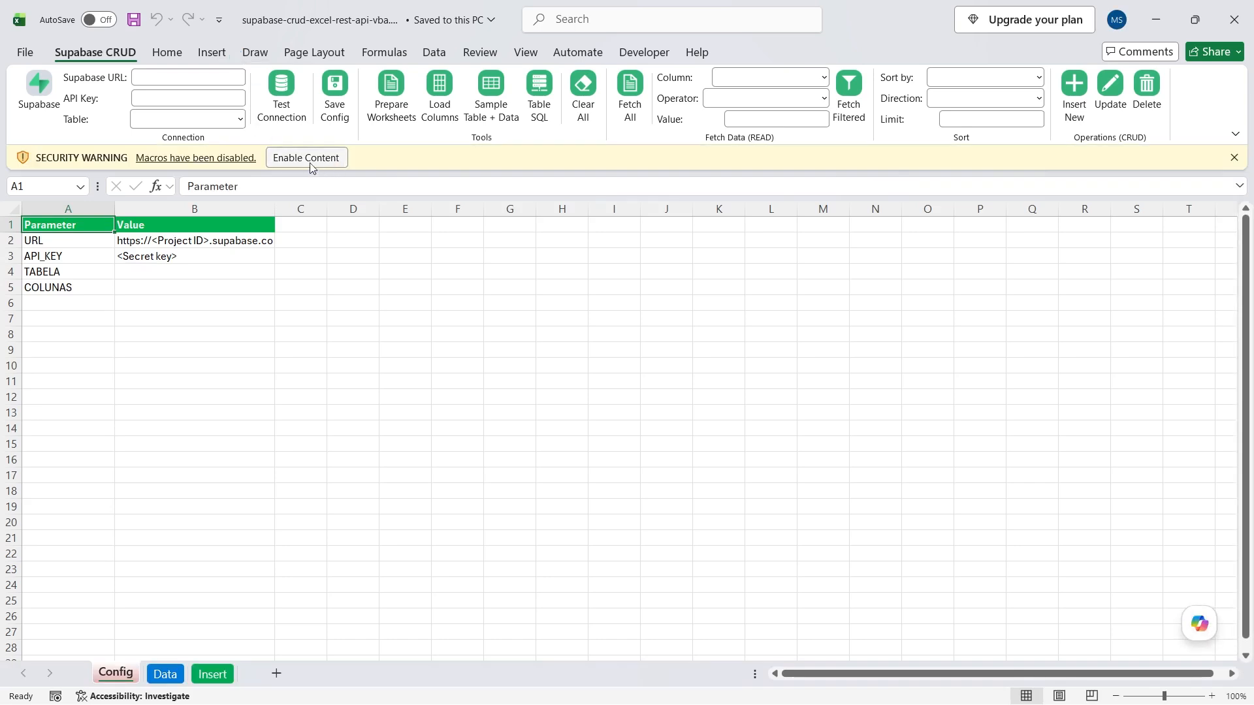
Enable Content on the security warning bar to turn on the workbook's macros.
click(310, 158)
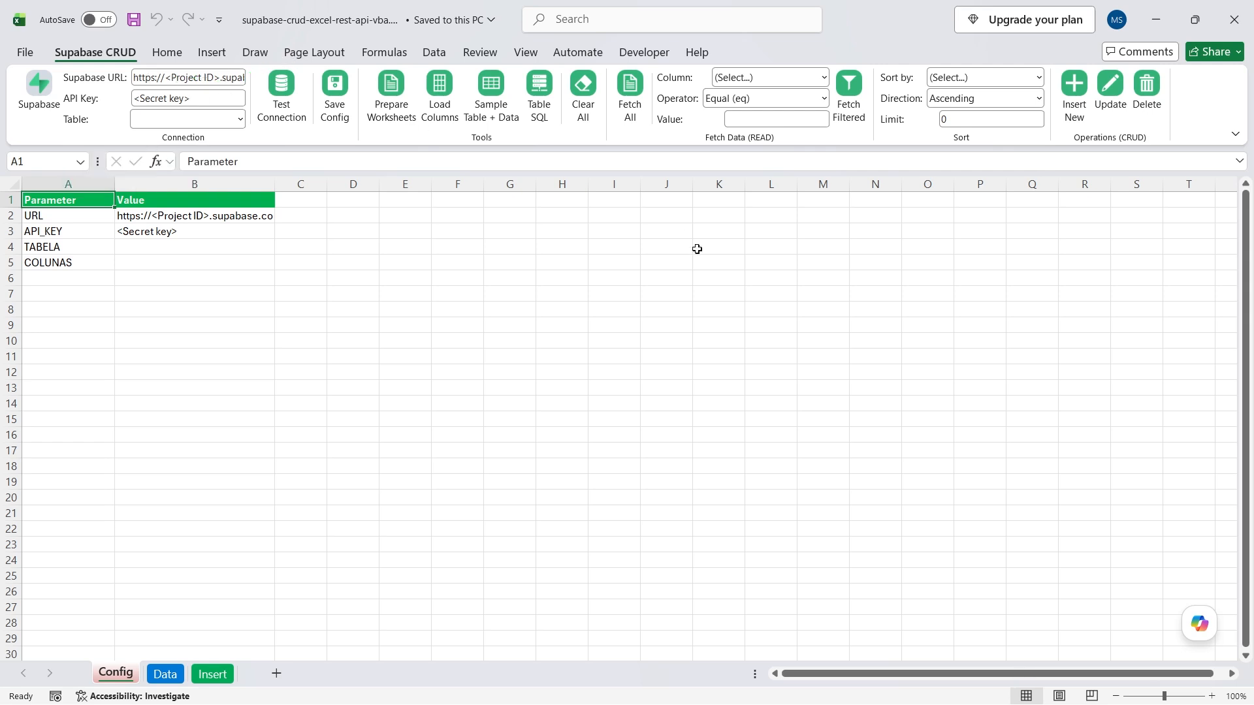
Replace the <Project ID> placeholder in the ribbon's Supabase URL with the copied Project ID.
click(681, 686)
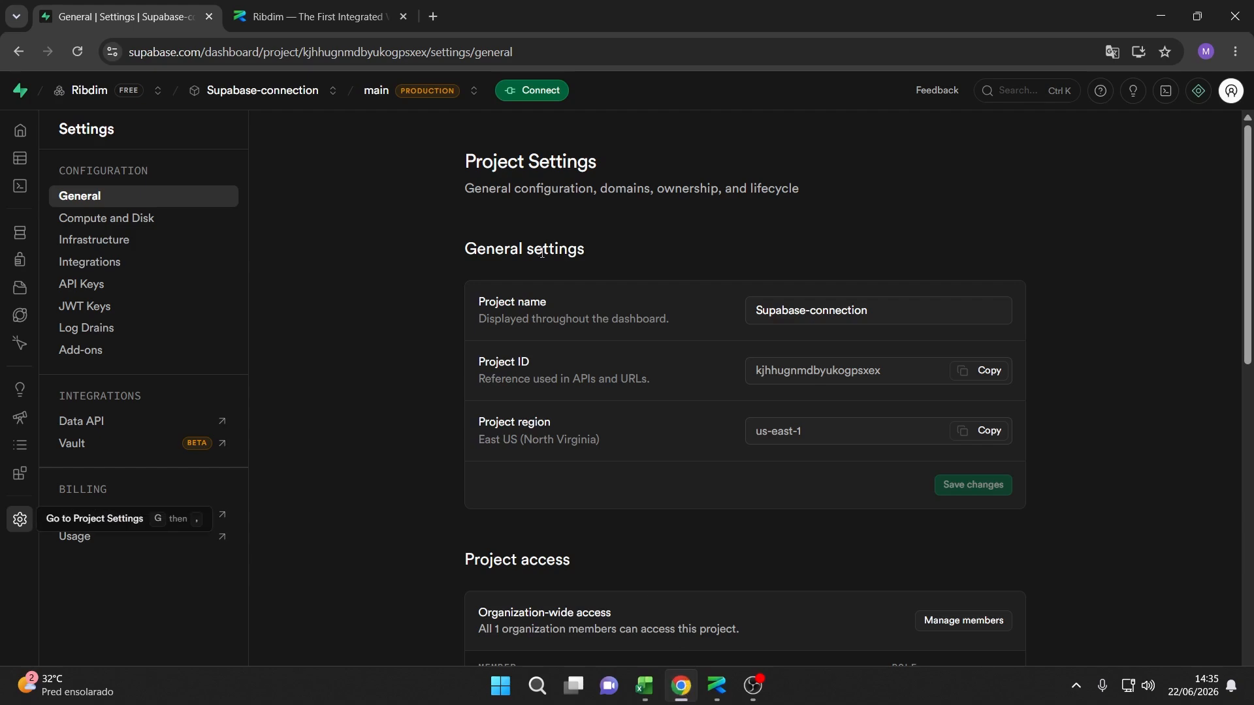
click(980, 370)
click(1160, 15)
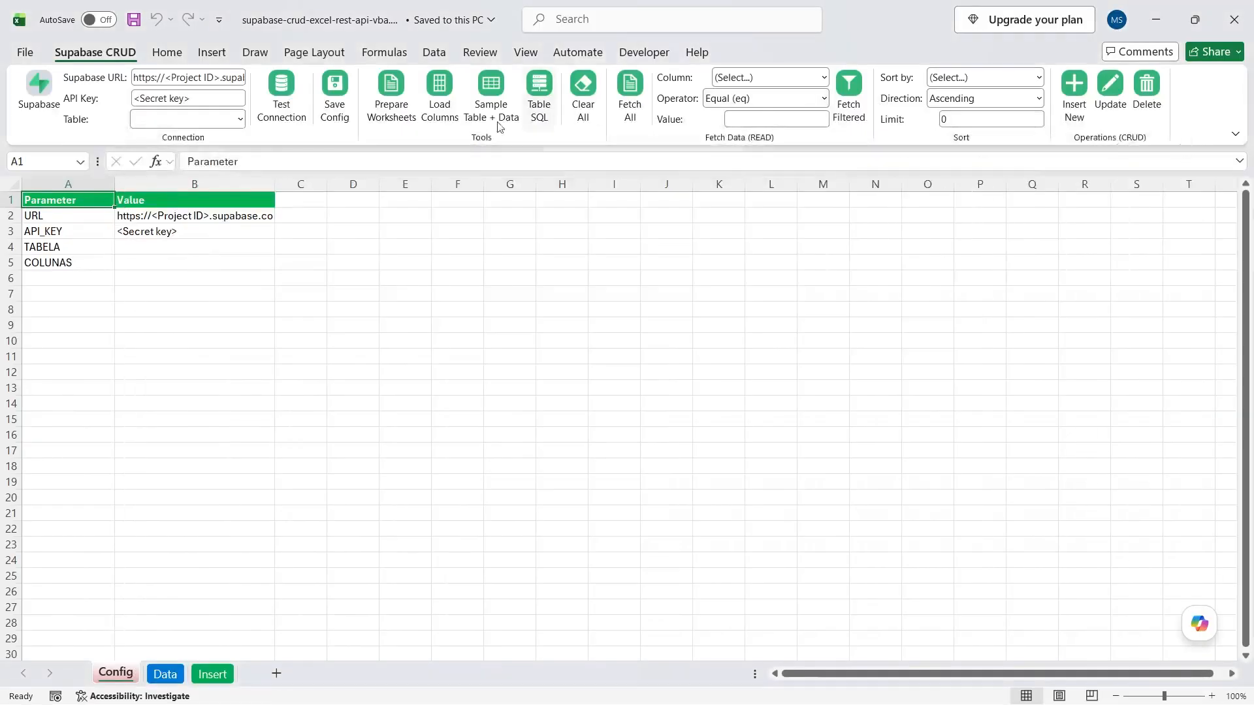
click(177, 79)
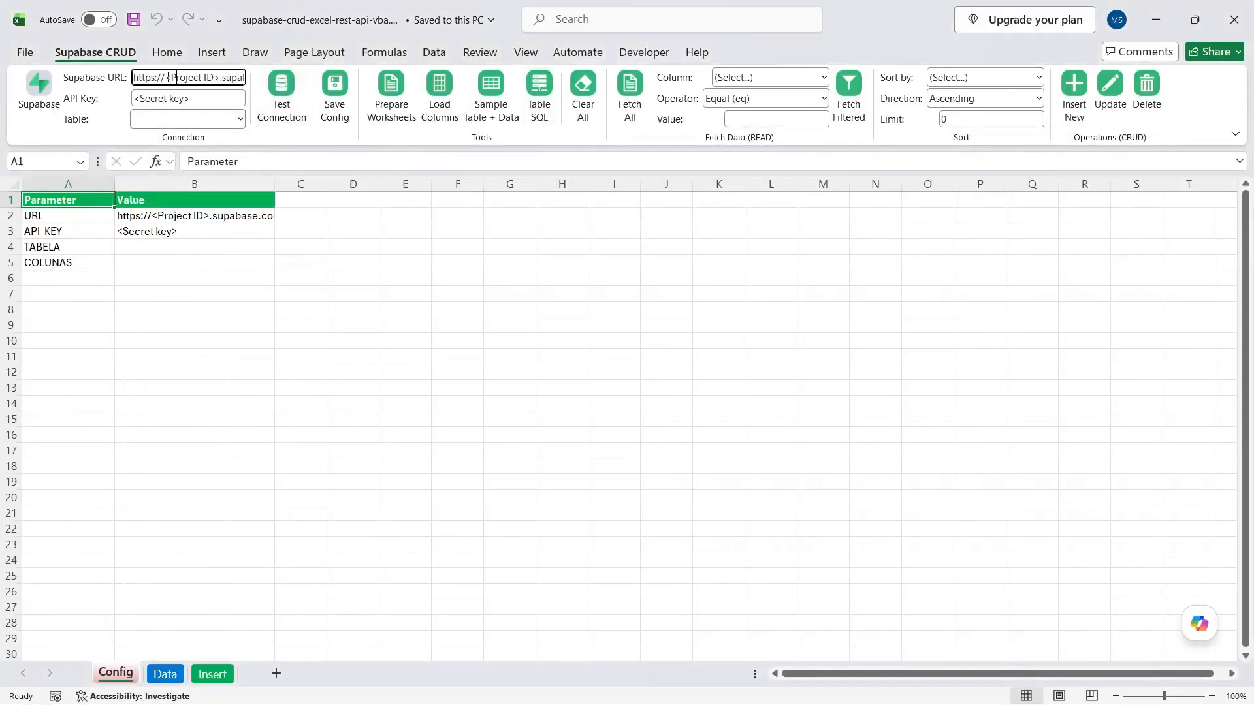
drag(167, 77, 215, 76)
key(ctrl+v)
Copy the default secret key from Supabase's API Keys page and select Excel's API Key placeholder.
key(alt+Tab)
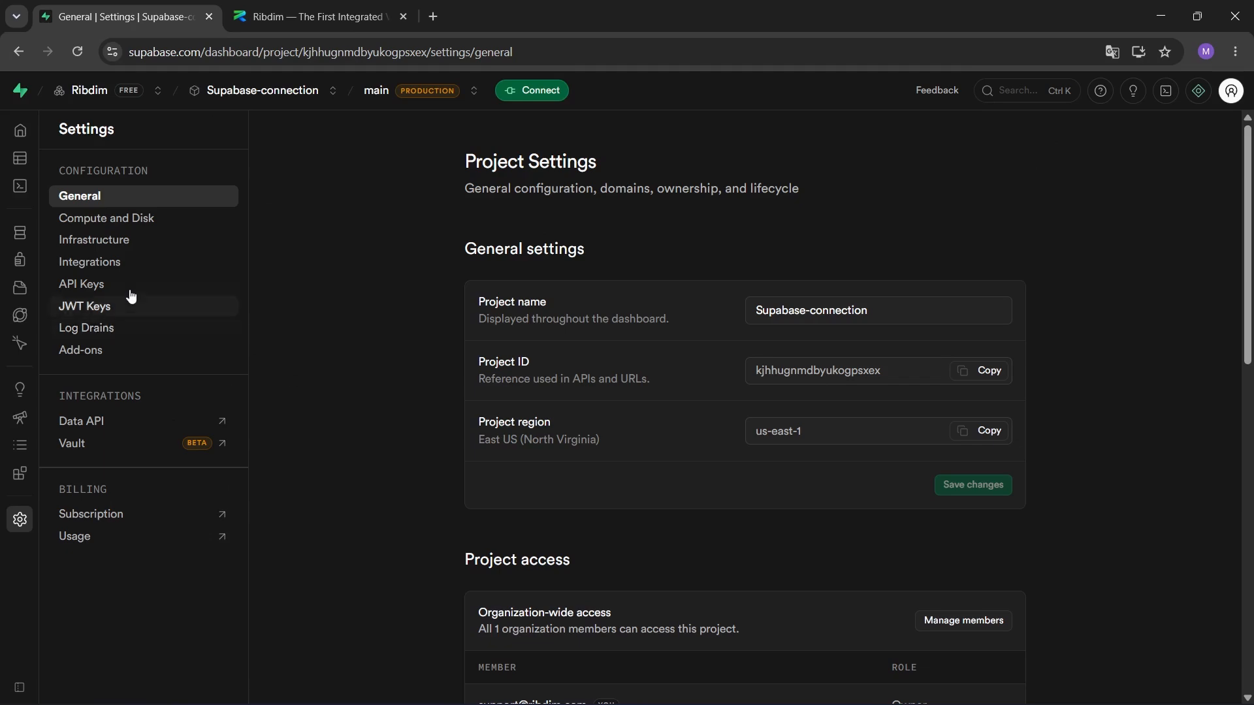
click(88, 286)
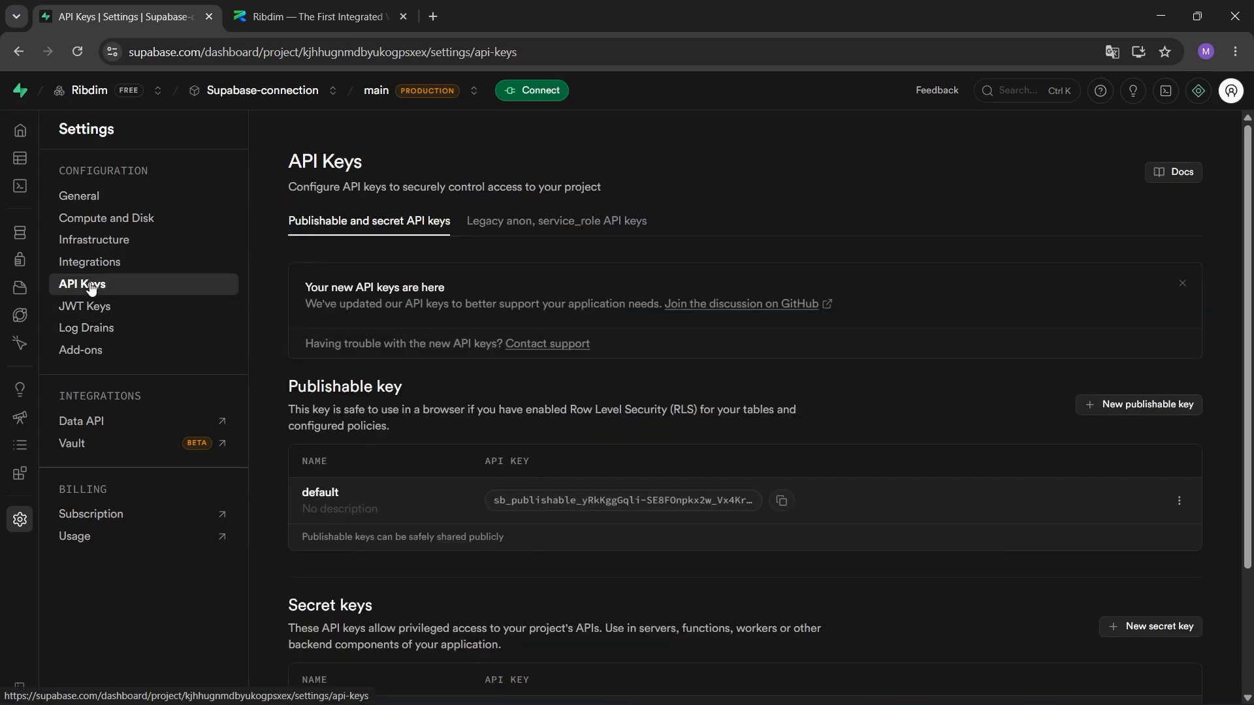
scroll(557, 409, down, 3)
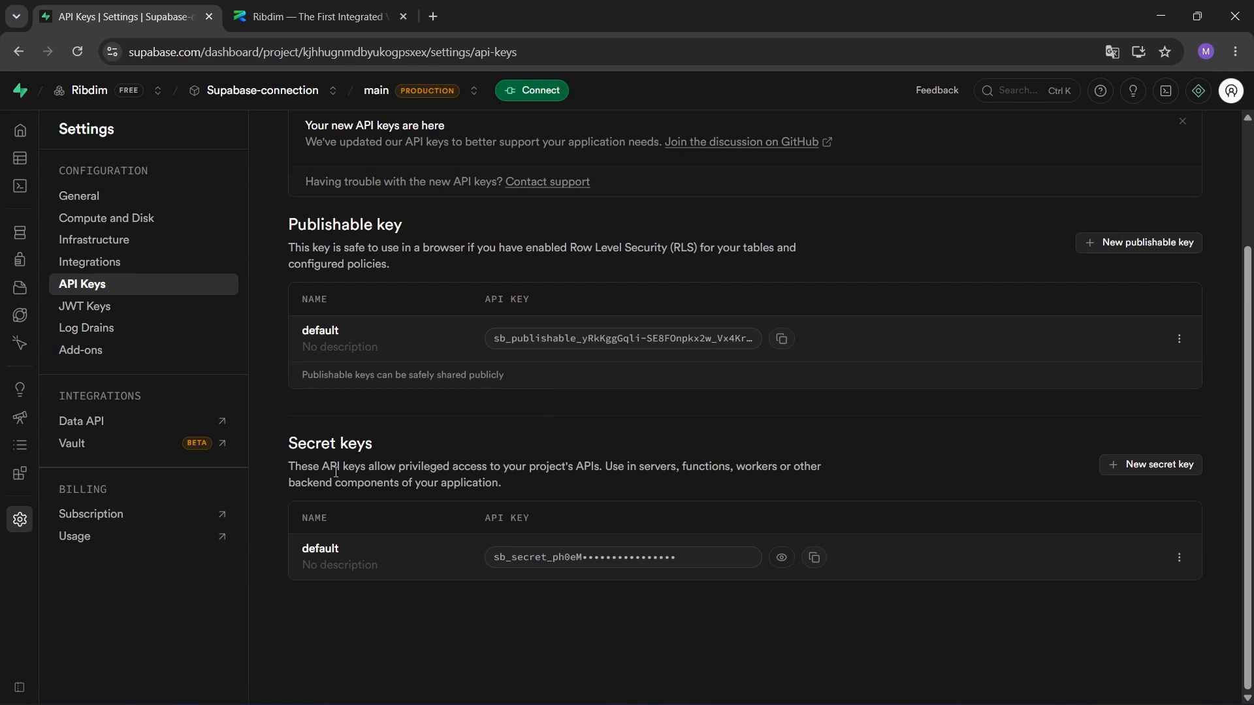
mouse_move(270, 428)
mouse_down()
mouse_move(359, 471)
mouse_move(418, 454)
mouse_up()
key(Escape)
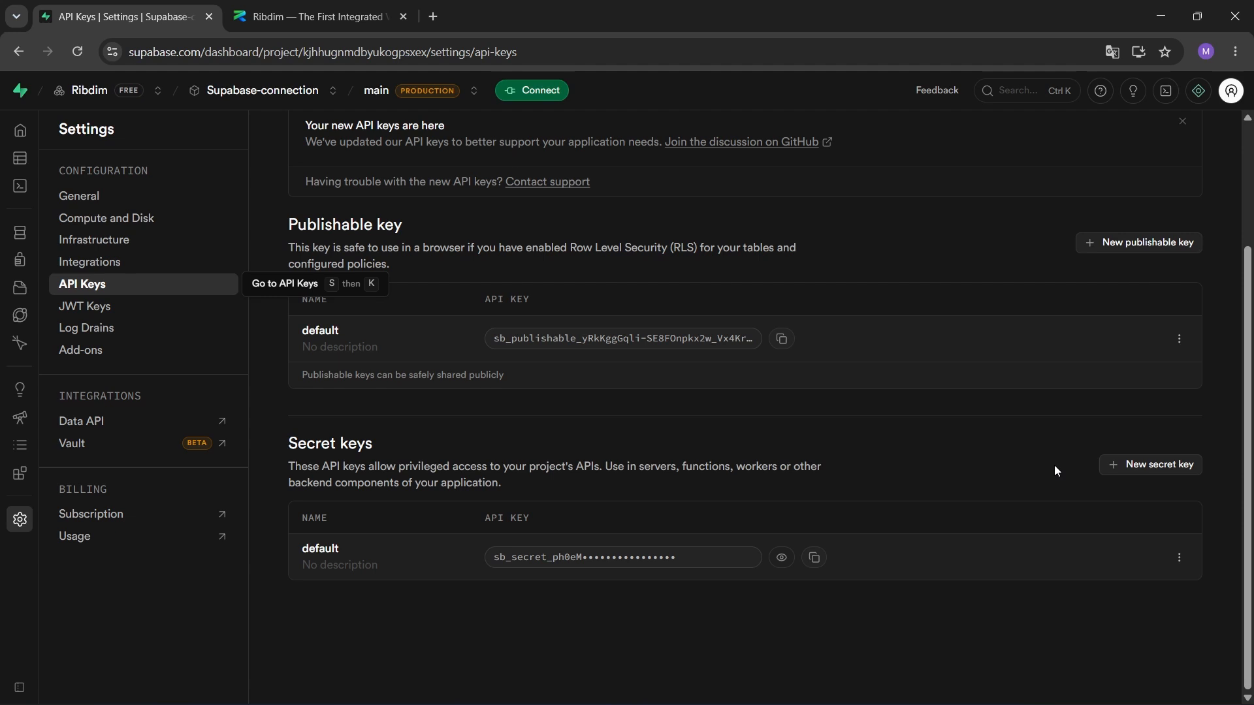
mouse_move(1089, 443)
mouse_down()
mouse_move(1120, 476)
mouse_move(1226, 486)
mouse_up()
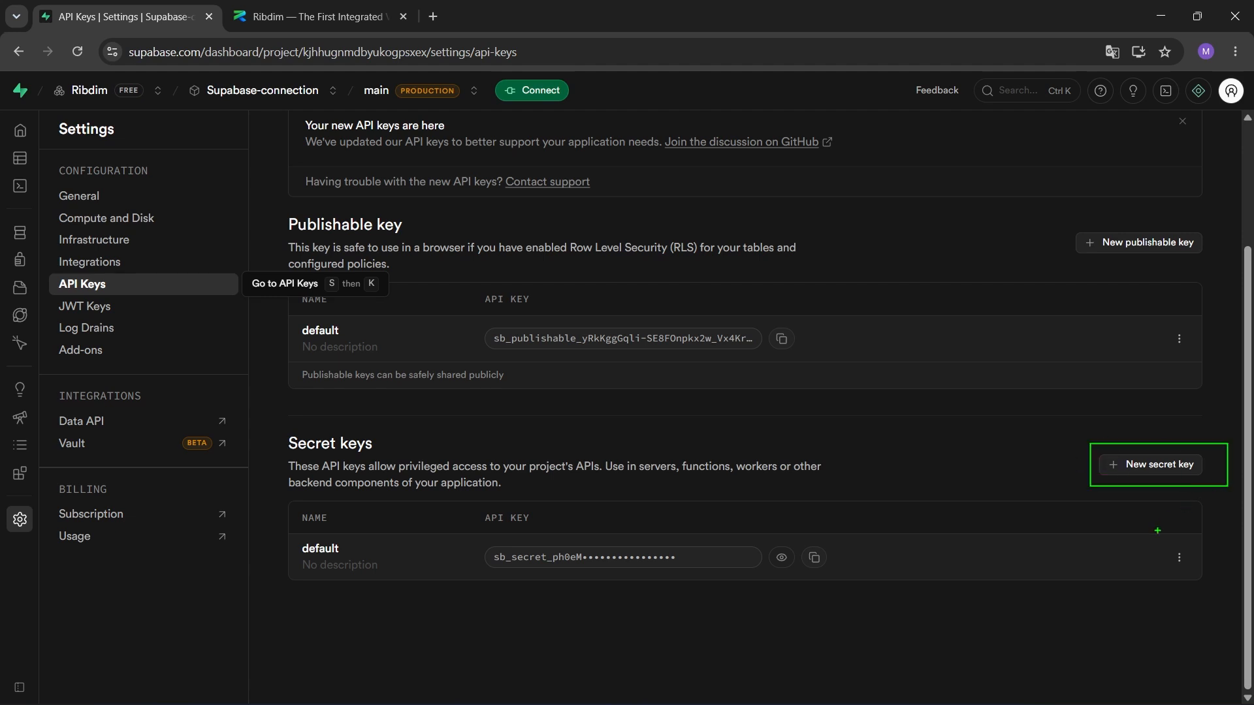
drag(1059, 560, 1166, 506)
key(Escape)
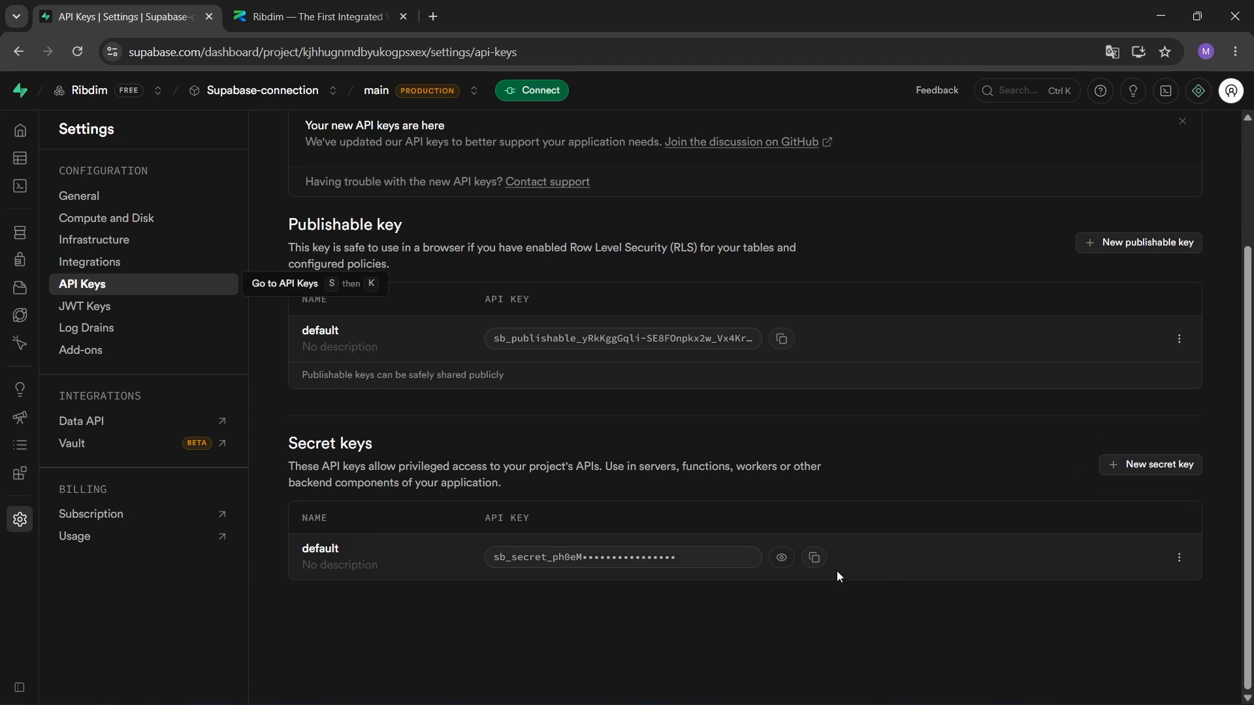
click(814, 556)
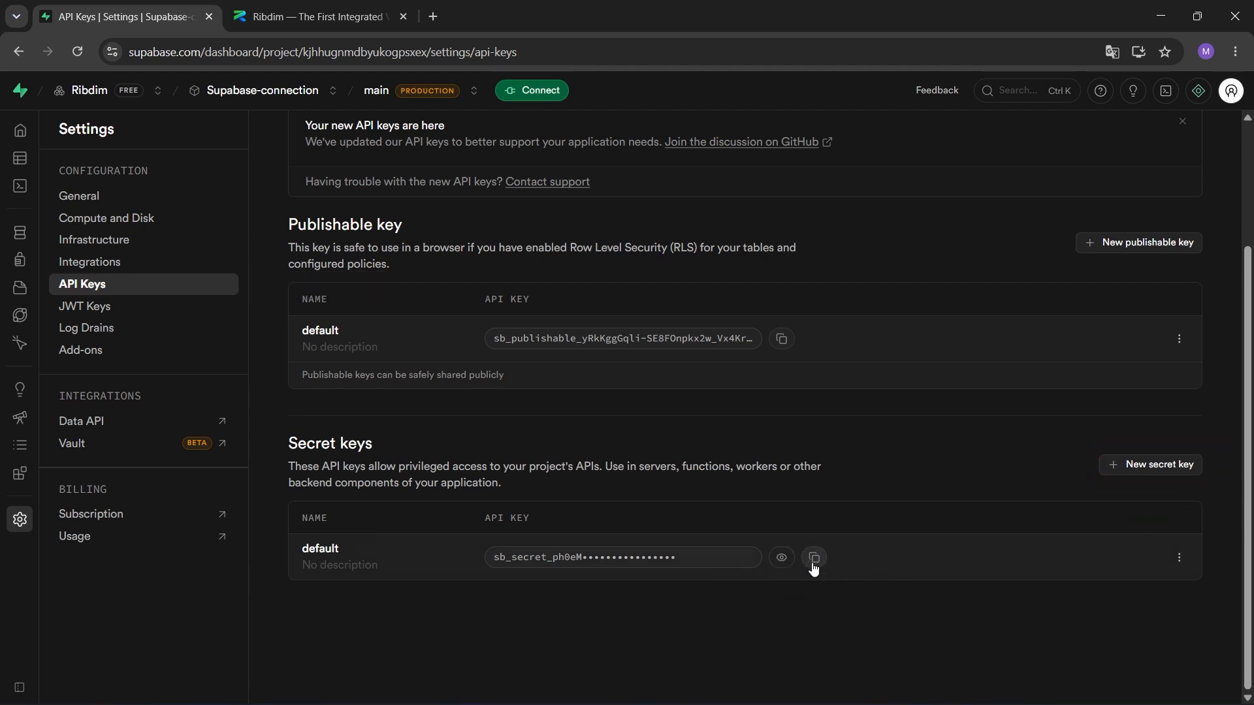
key(alt+Tab)
click(235, 95)
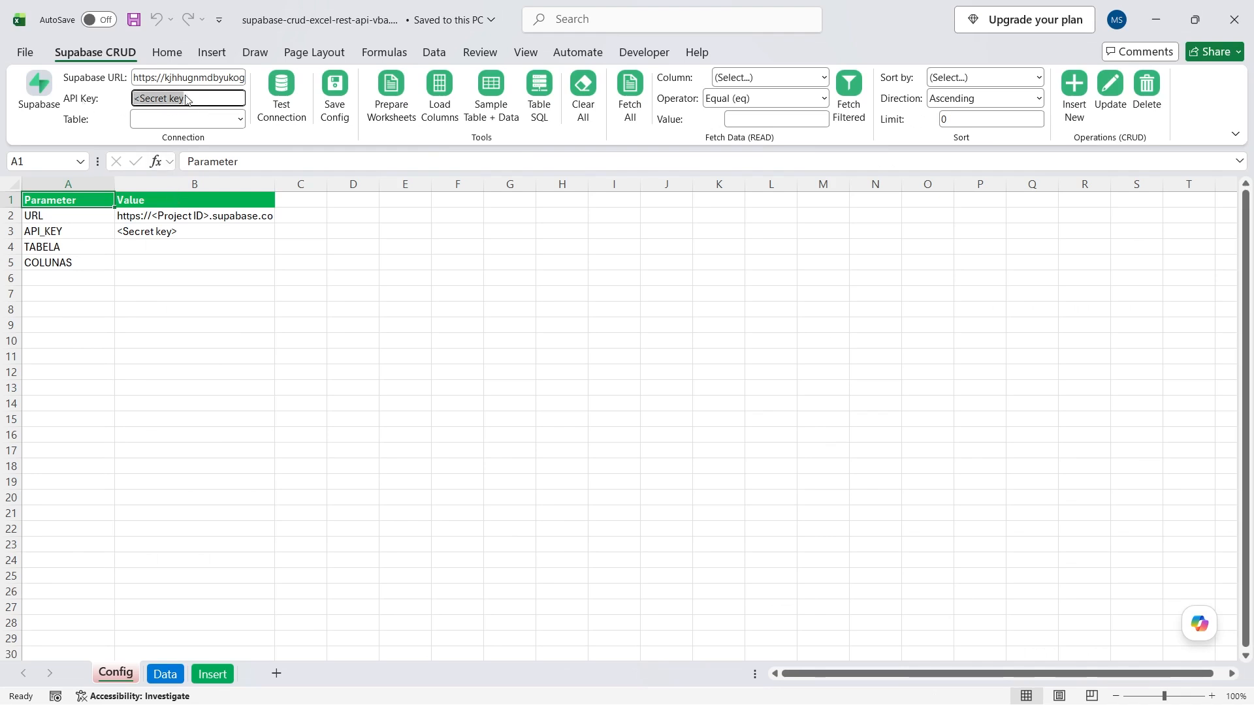
Paste the secret key into the API Key box and confirm Test Connection returns 200 OK.
key(ctrl+v)
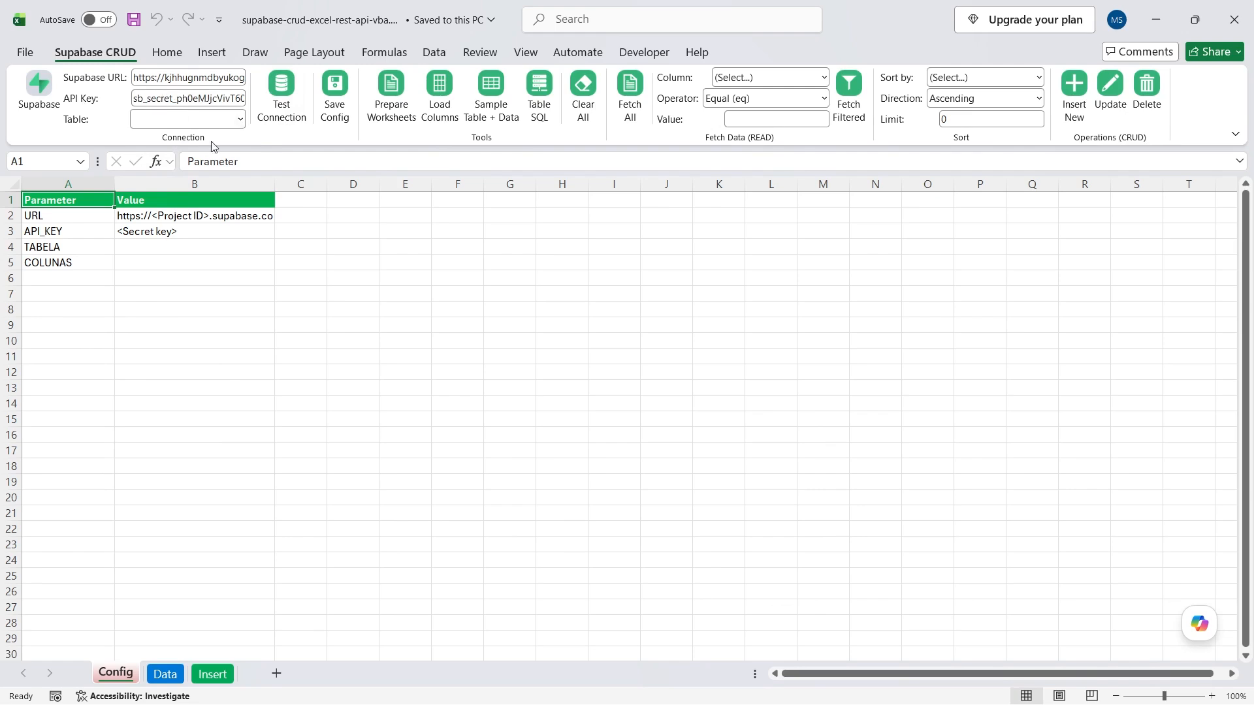
click(281, 103)
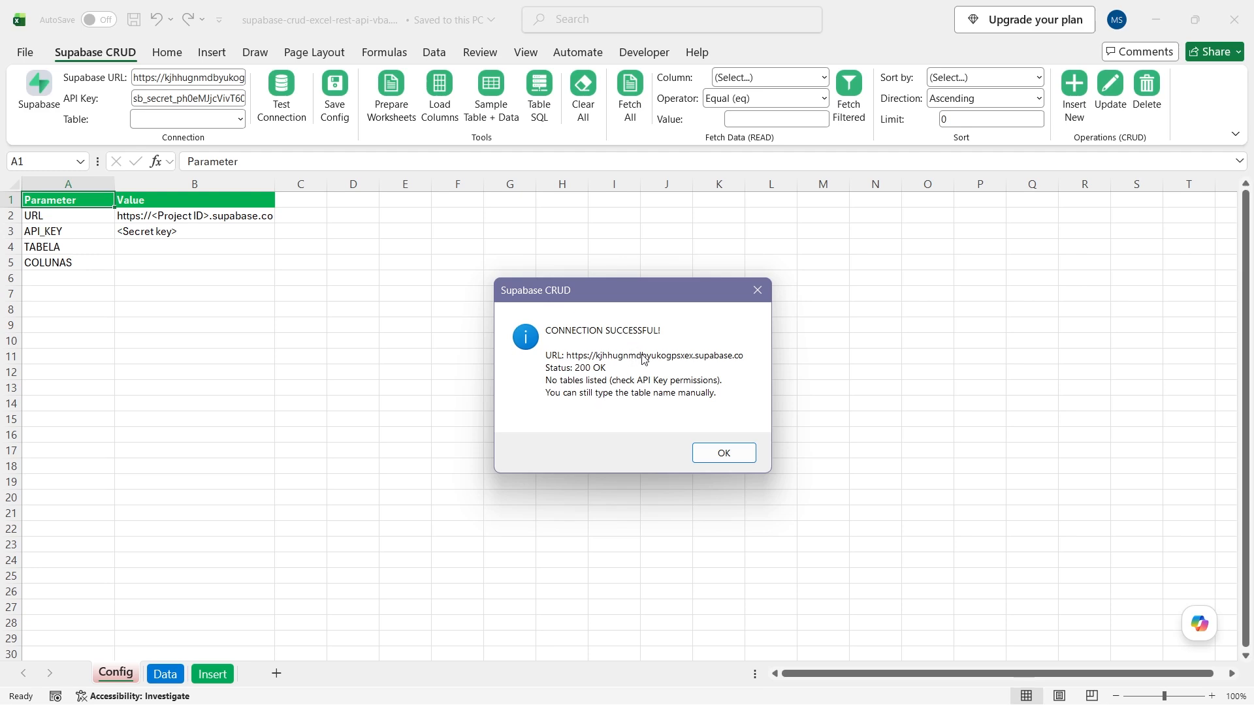
click(724, 455)
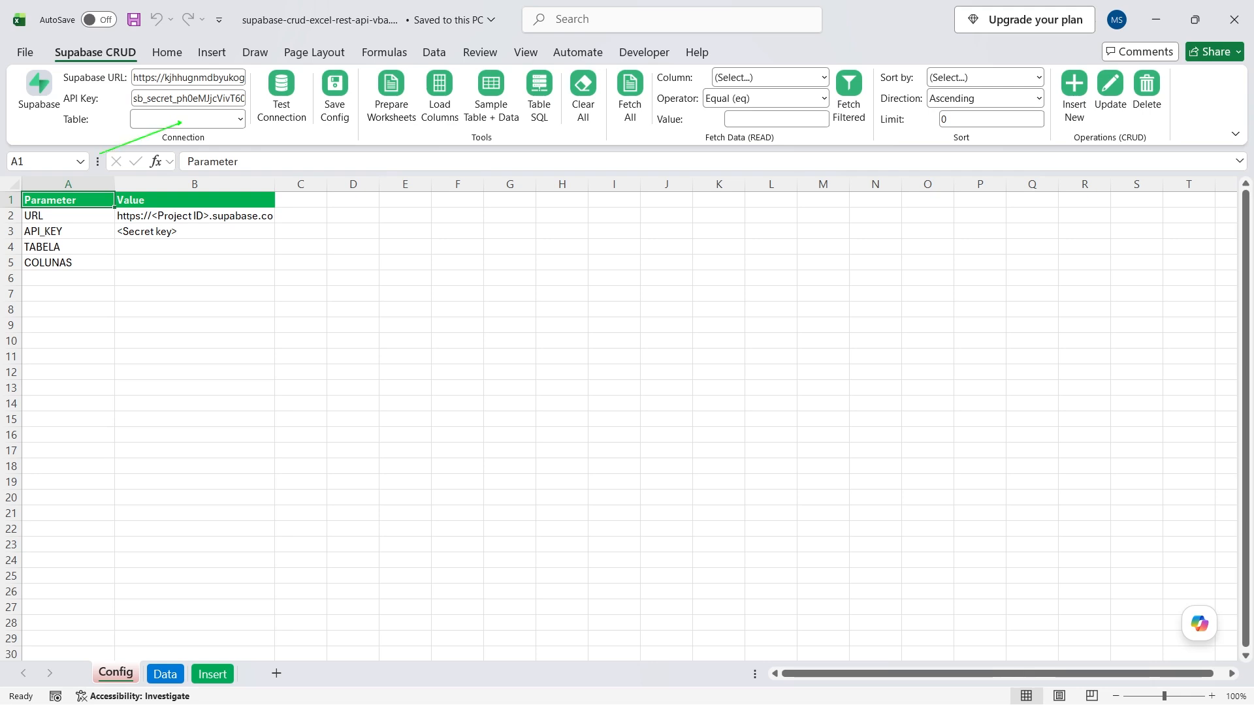
click(240, 119)
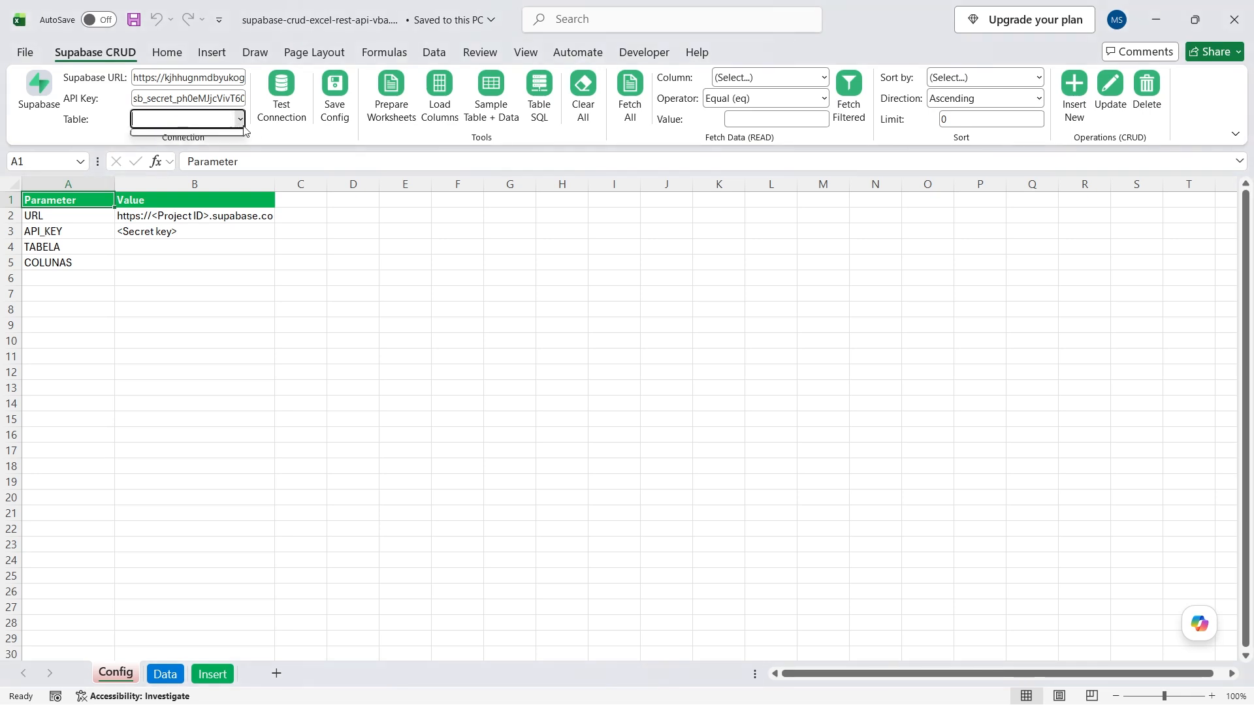
click(266, 143)
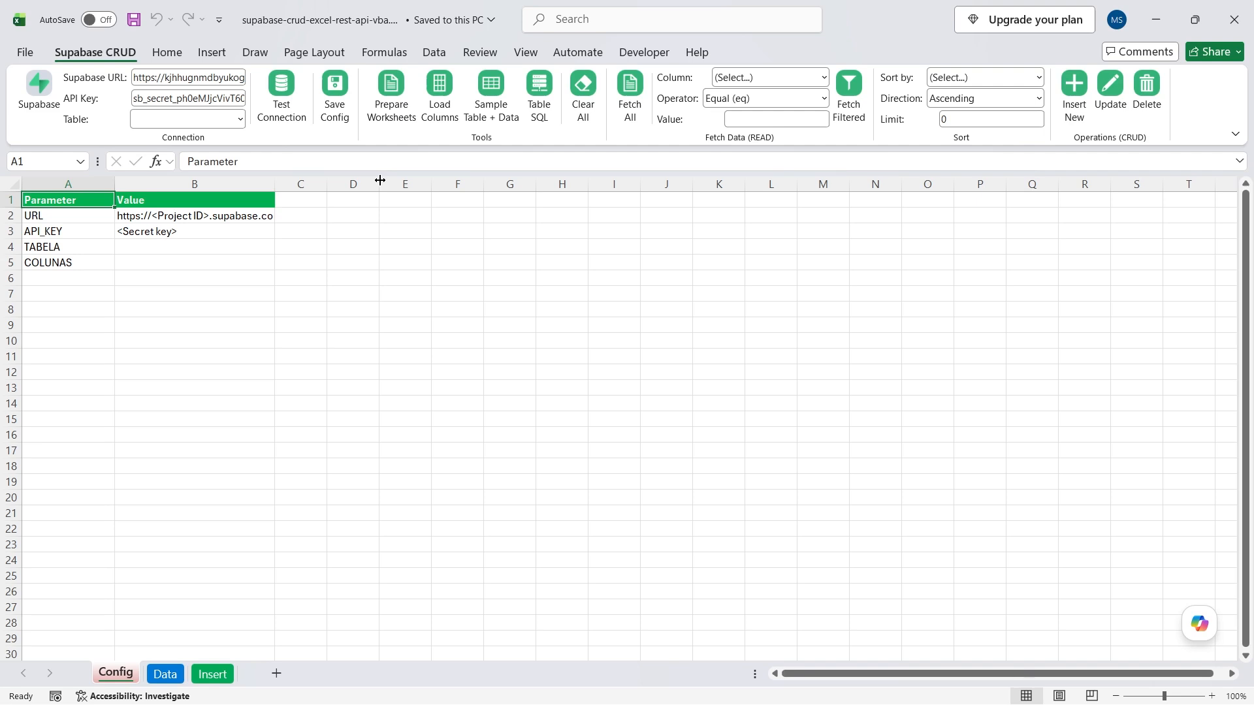
Create the SQL Setup sheet with Sample Table + Data and copy the employees_demo script in A8.
drag(459, 61, 527, 137)
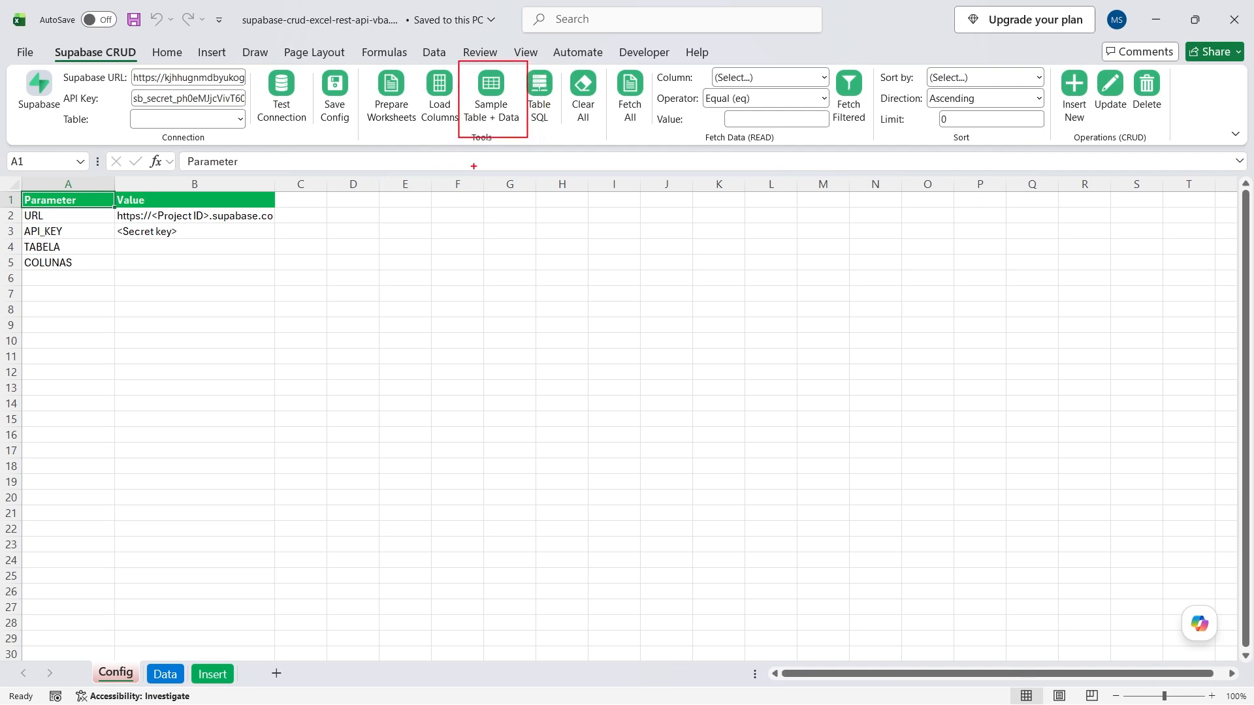
key(Escape)
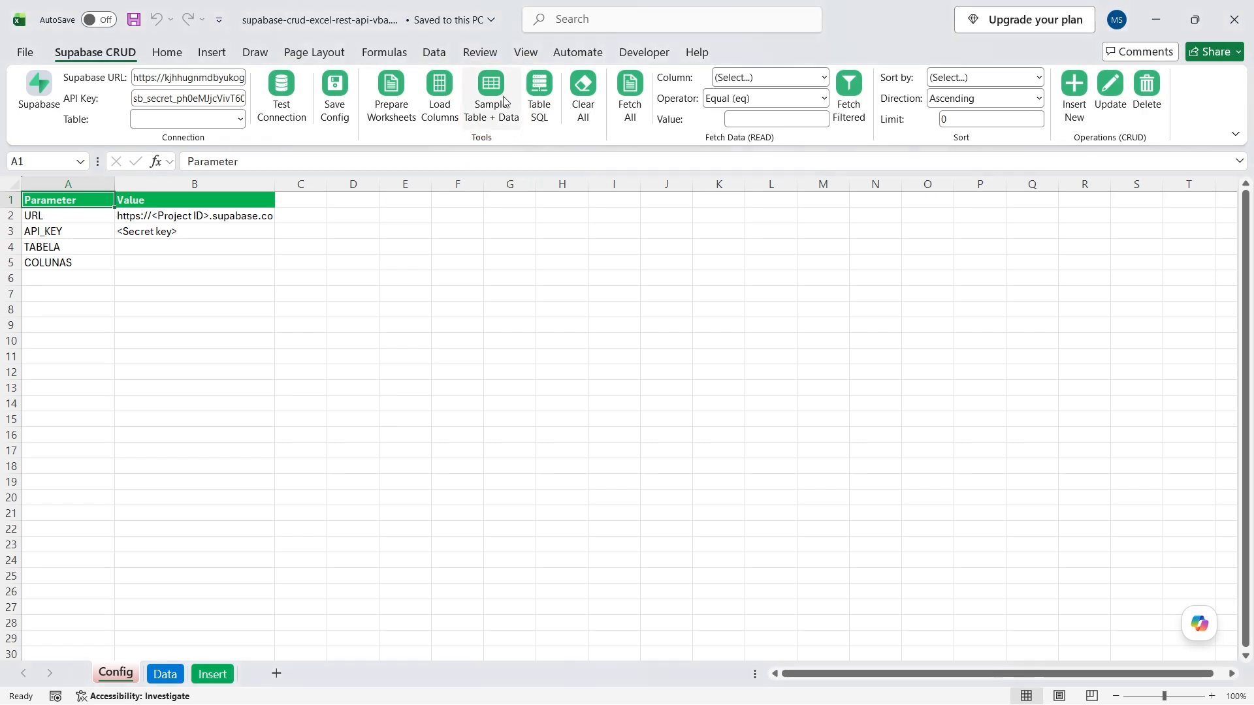
click(489, 88)
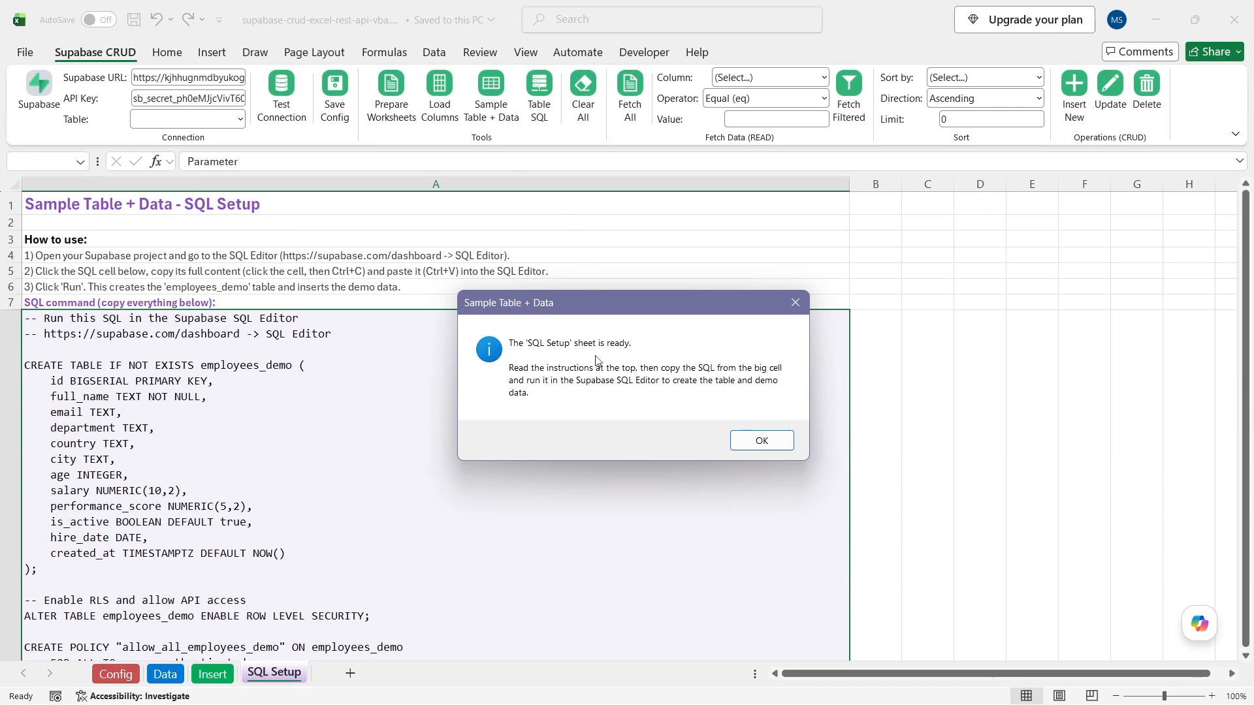
key(Return)
double_click(76, 364)
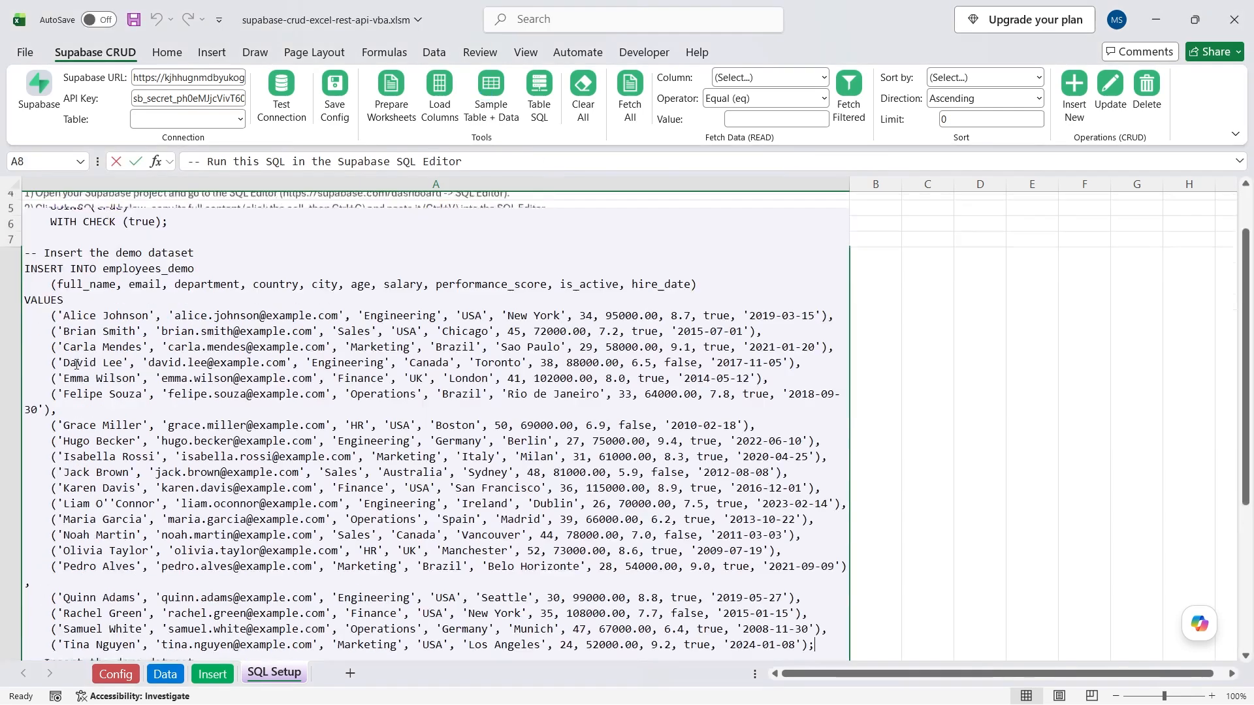
key(ctrl+a)
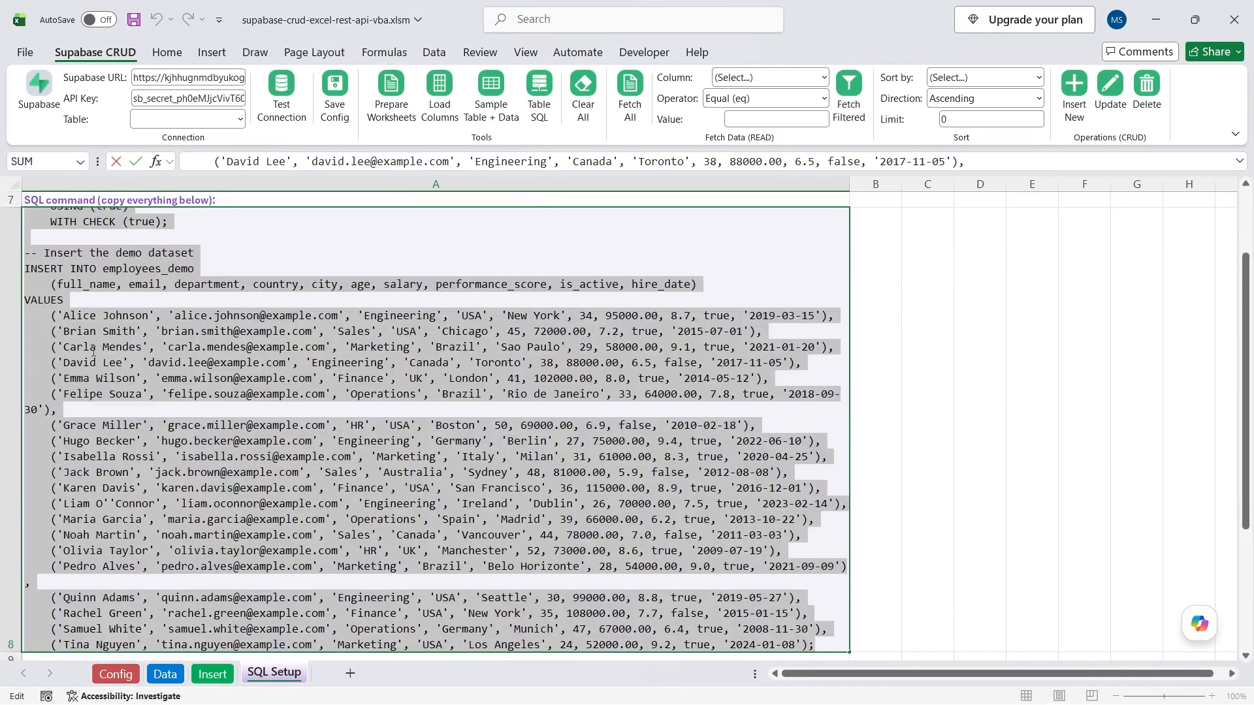
key(Escape)
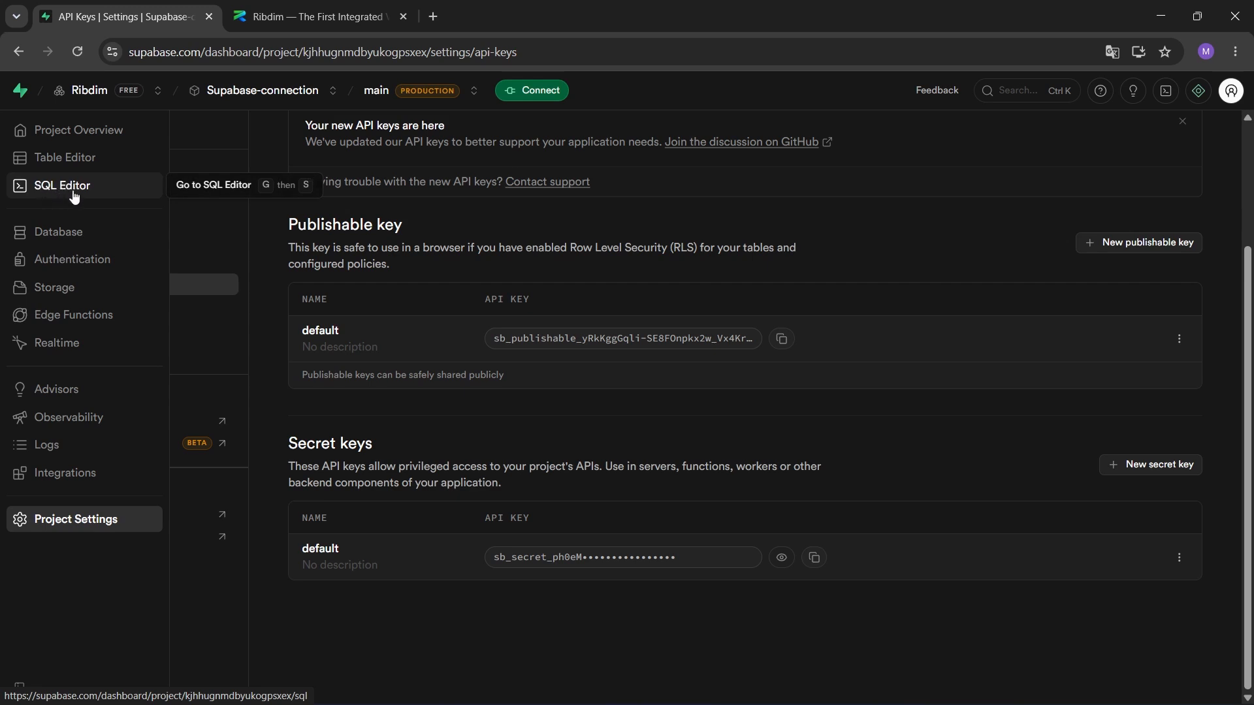
Paste the employees_demo script into a new SQL Editor query and run it to Success.
click(73, 190)
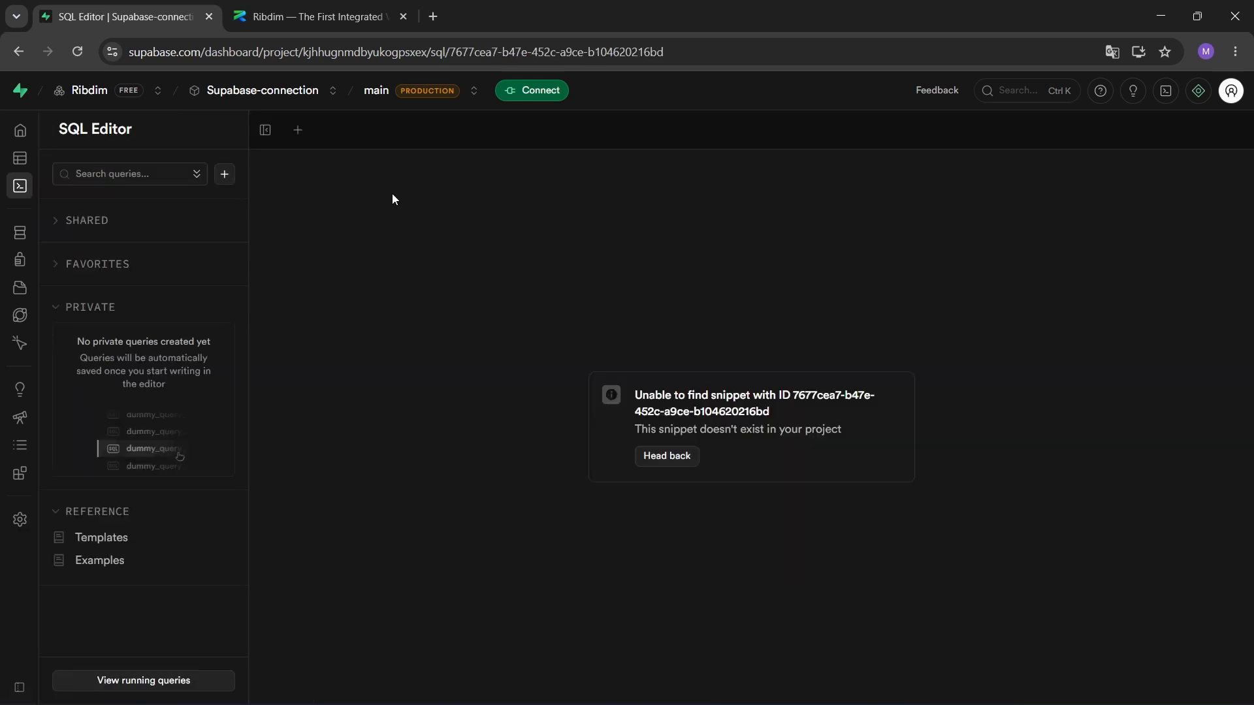
click(298, 131)
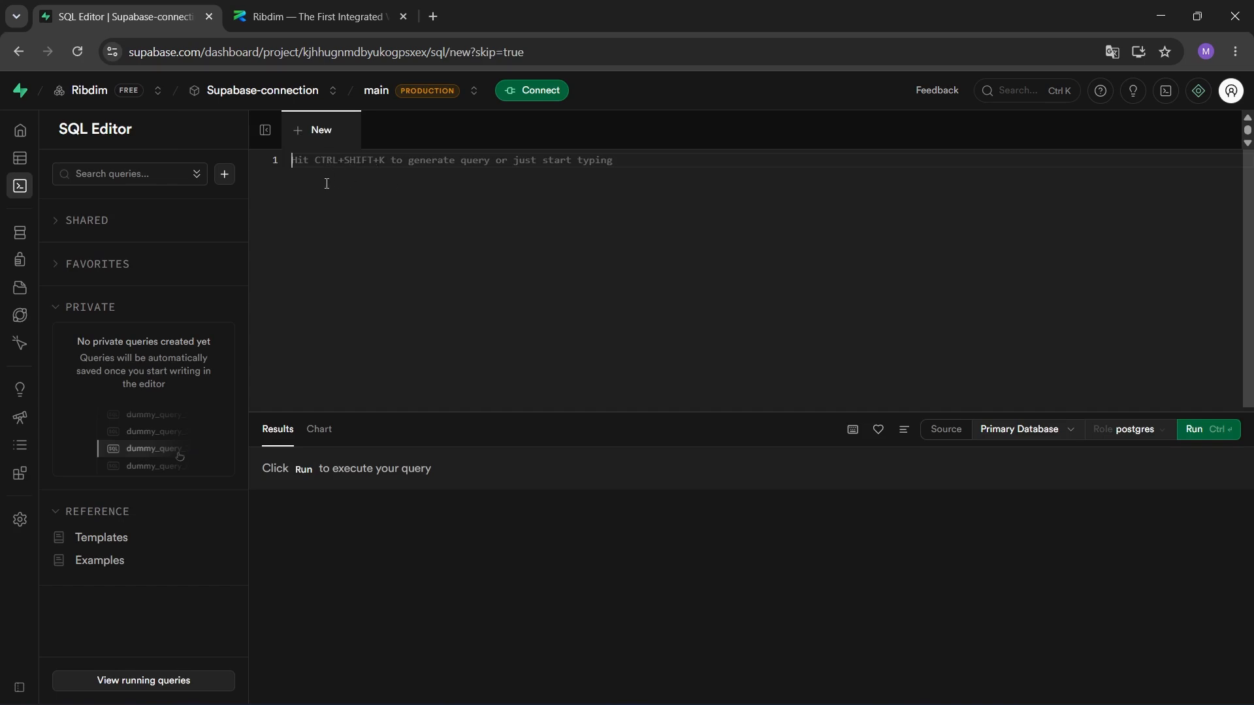
key(ctrl+v)
click(1188, 431)
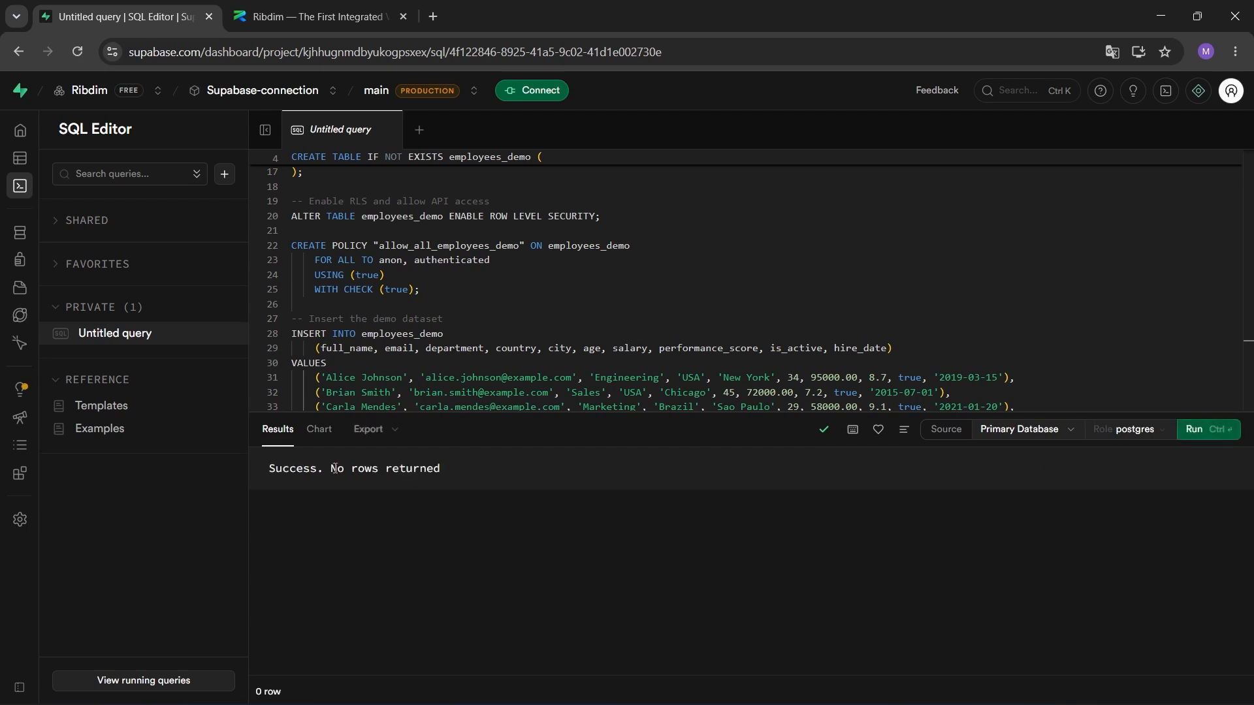
scroll(520, 328, down, 2)
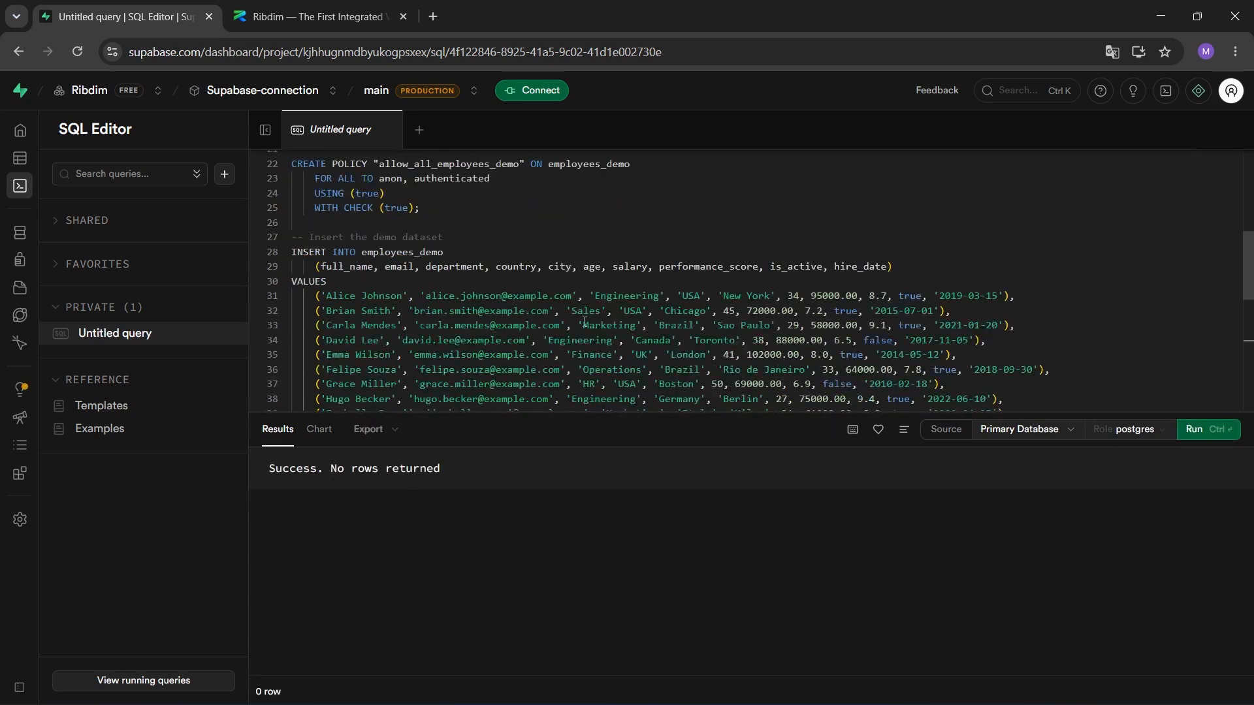
Rerun Test Connection in Excel and confirm it now finds 1 table, employees_demo.
click(1170, 19)
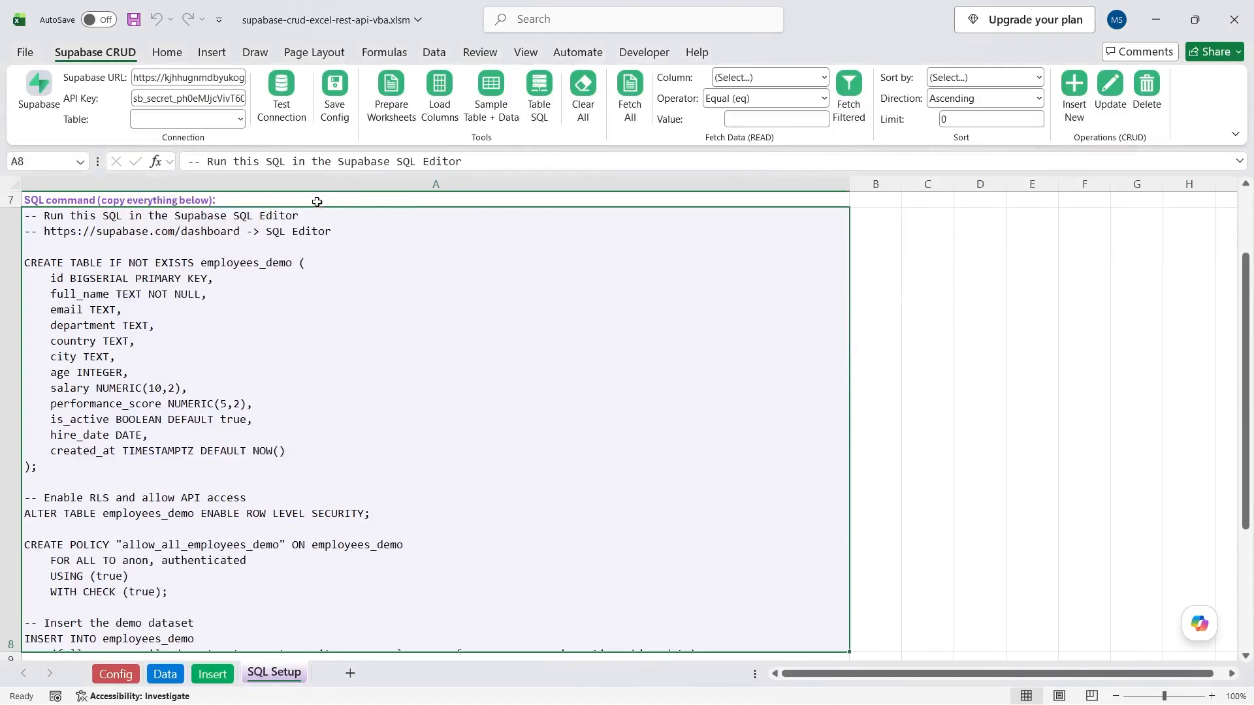
click(907, 231)
scroll(179, 260, up, 2)
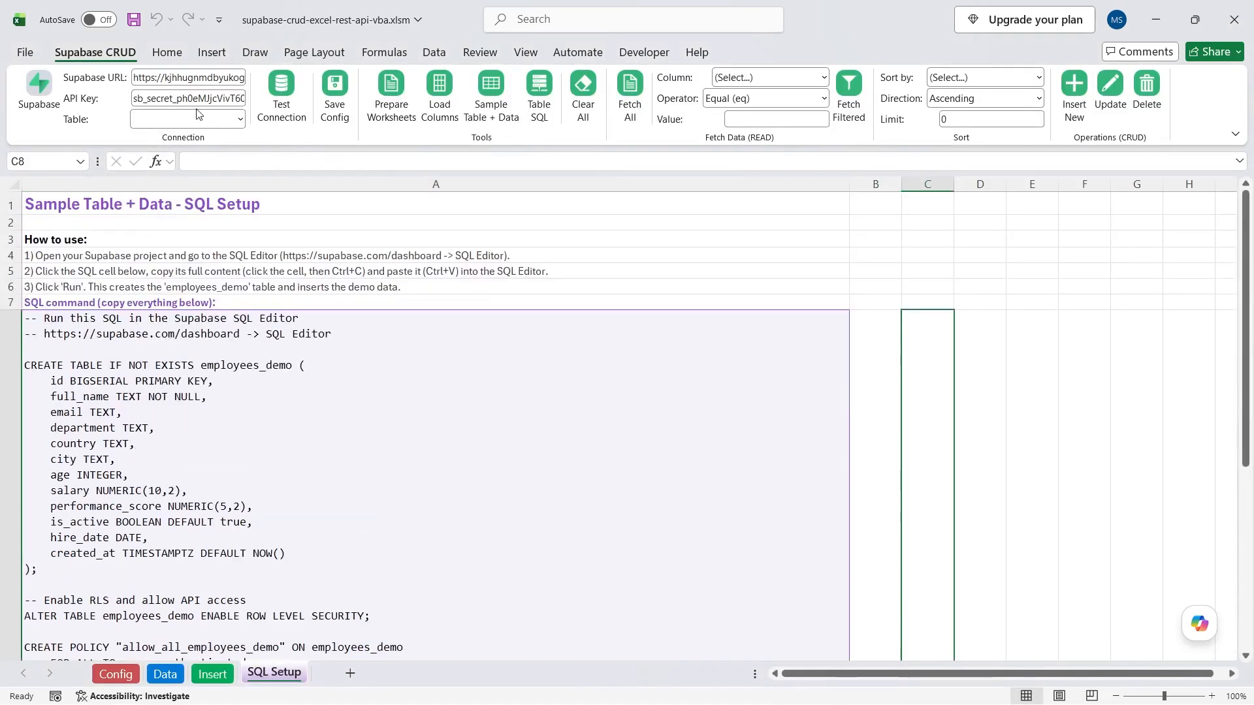
click(288, 88)
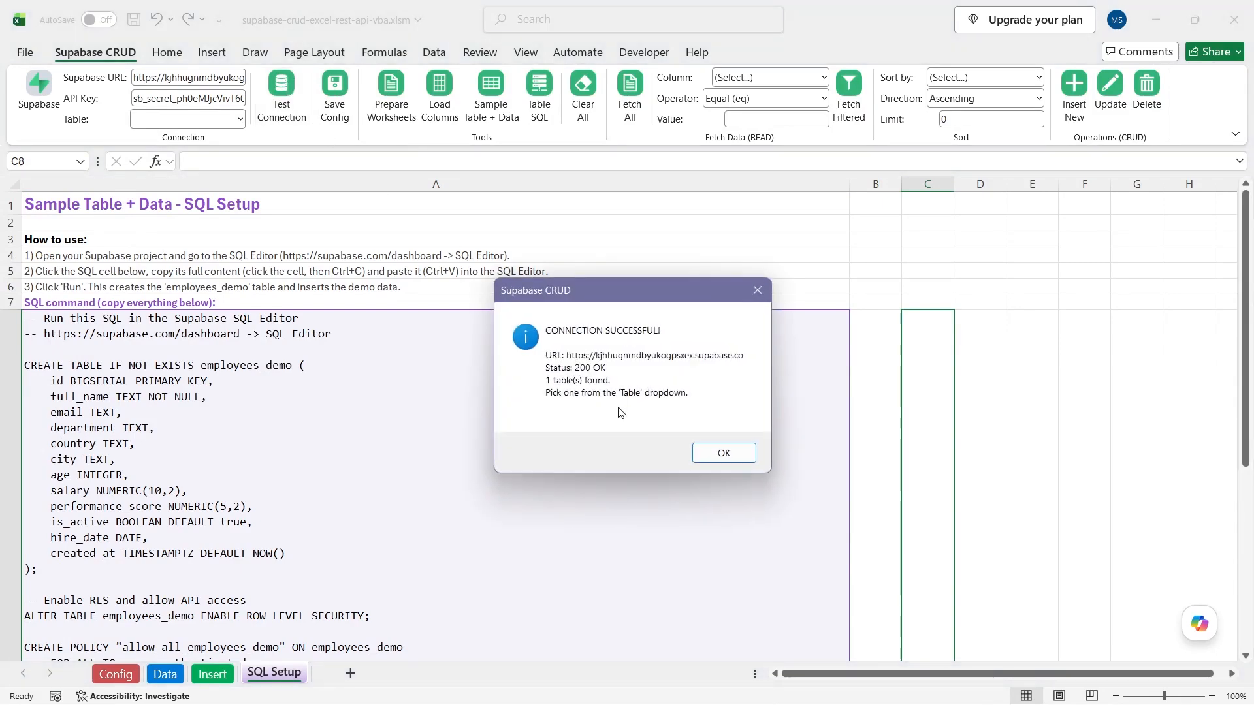
click(712, 451)
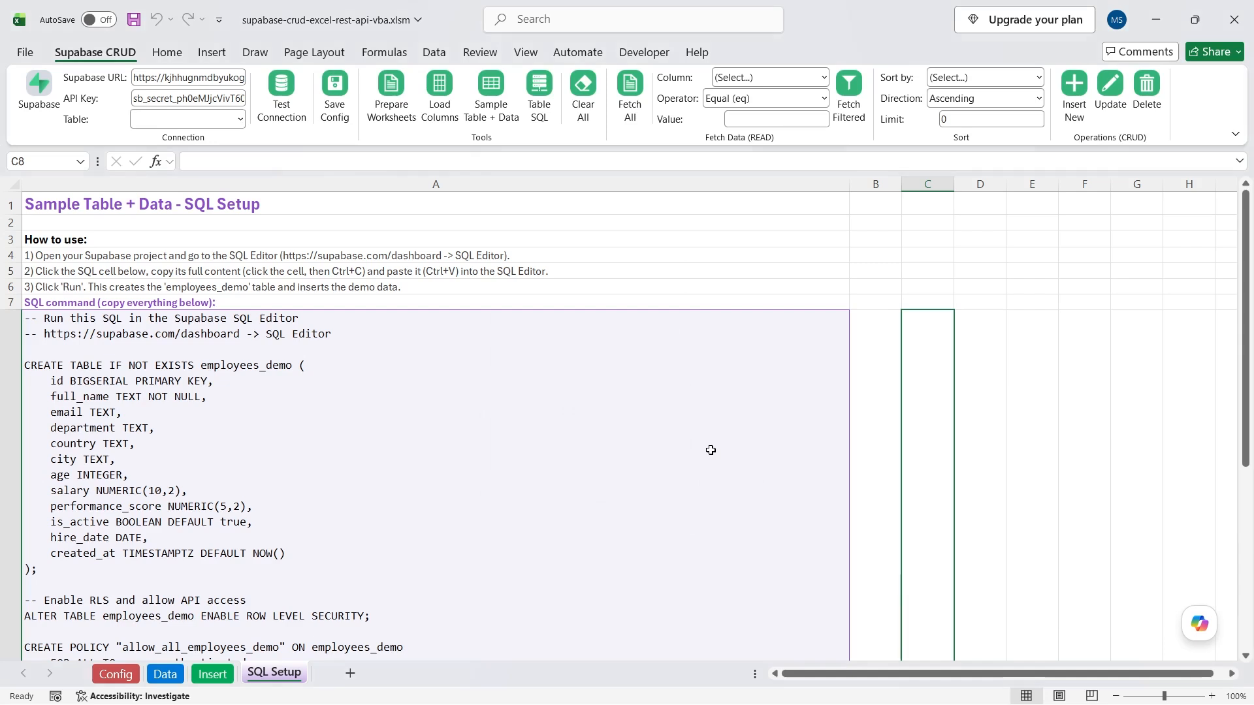
click(241, 119)
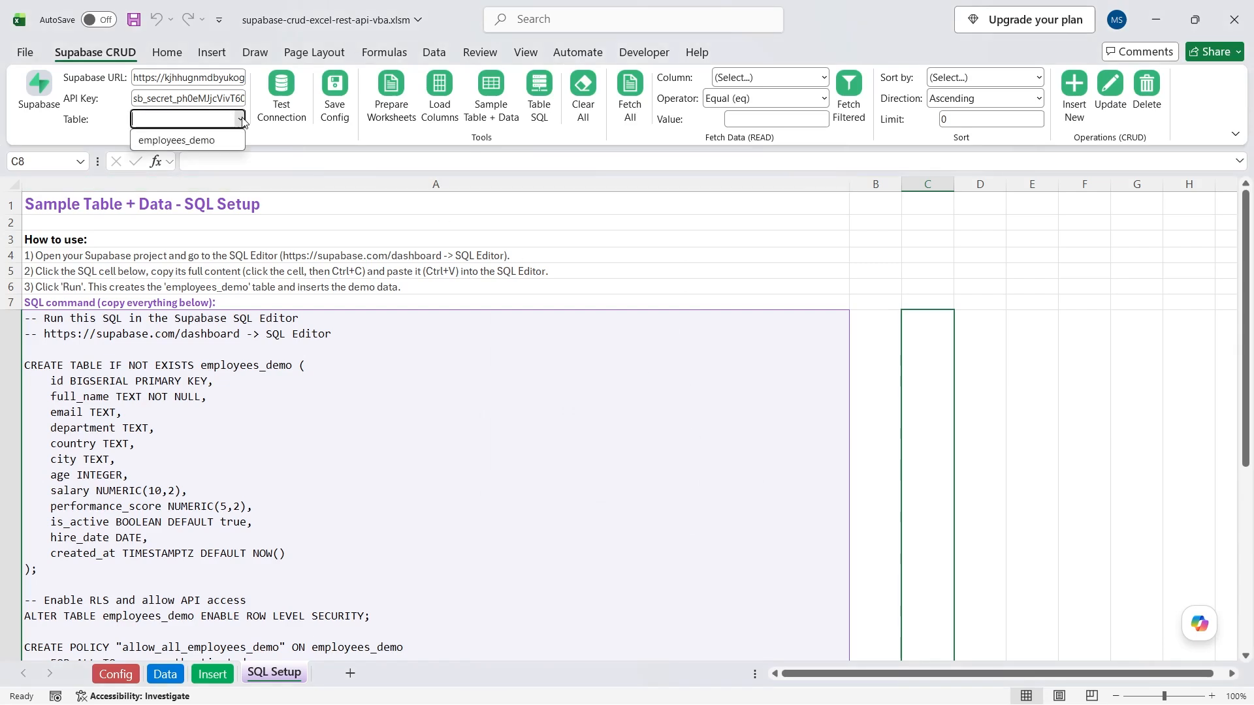
Choose employees_demo as the table and Fetch All to load its 20 records.
click(175, 141)
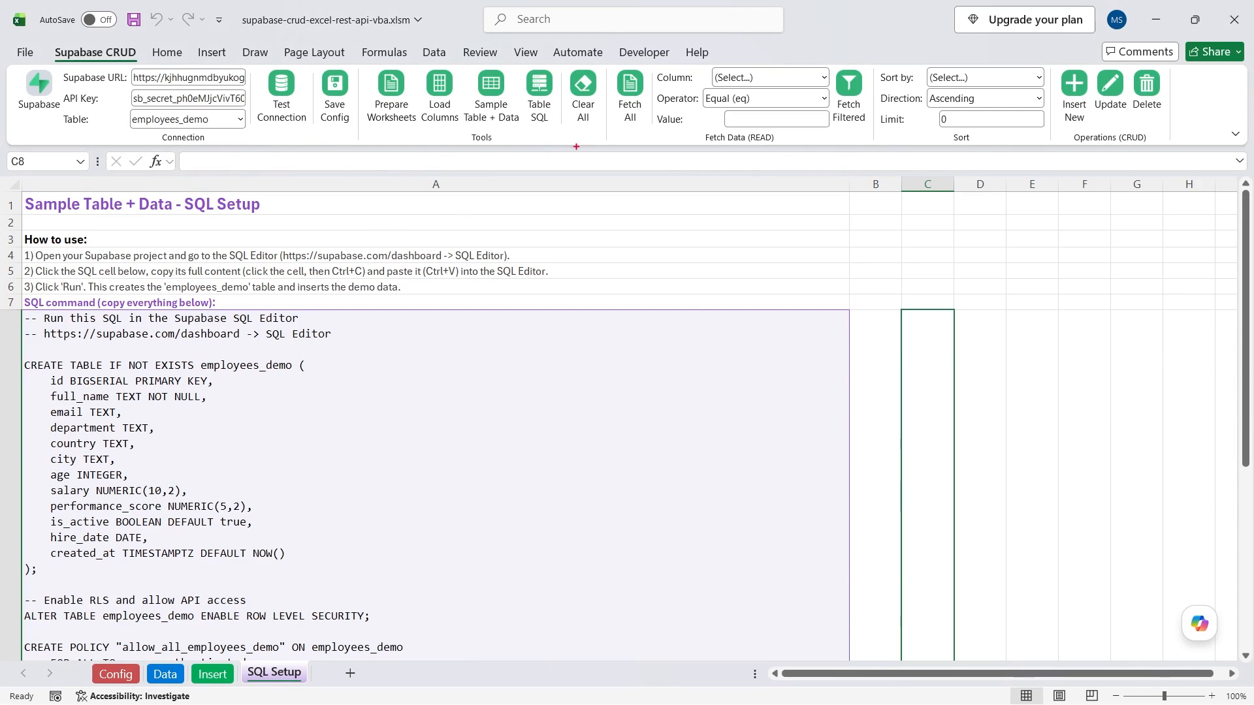
drag(630, 131, 606, 196)
click(623, 94)
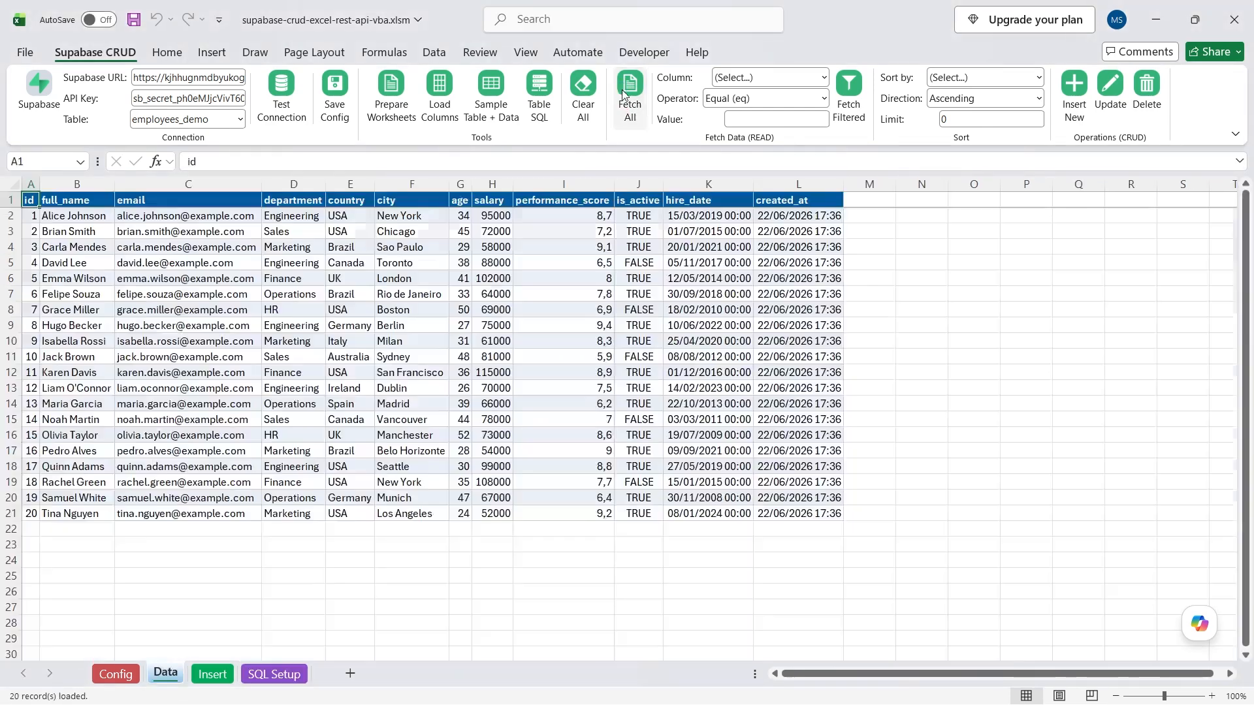
drag(30, 199, 764, 515)
click(405, 529)
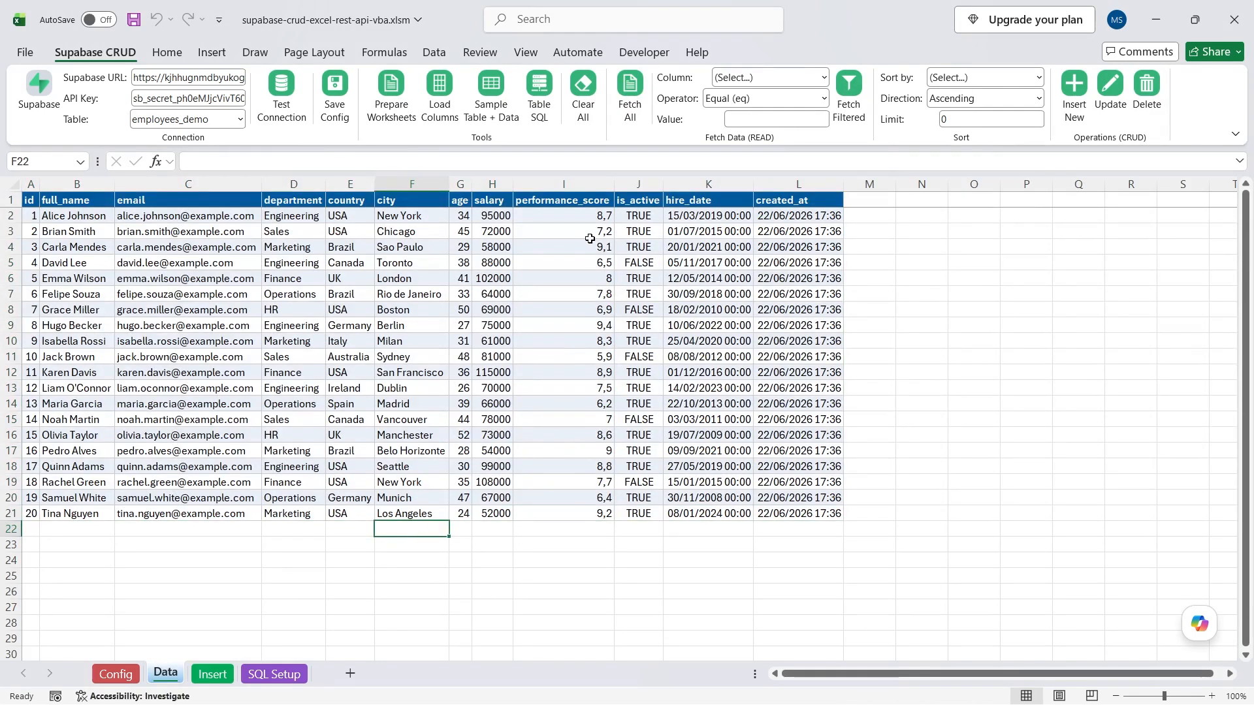
Filter the fetch to country Equal (eq) USA, returning 7 employees.
click(822, 78)
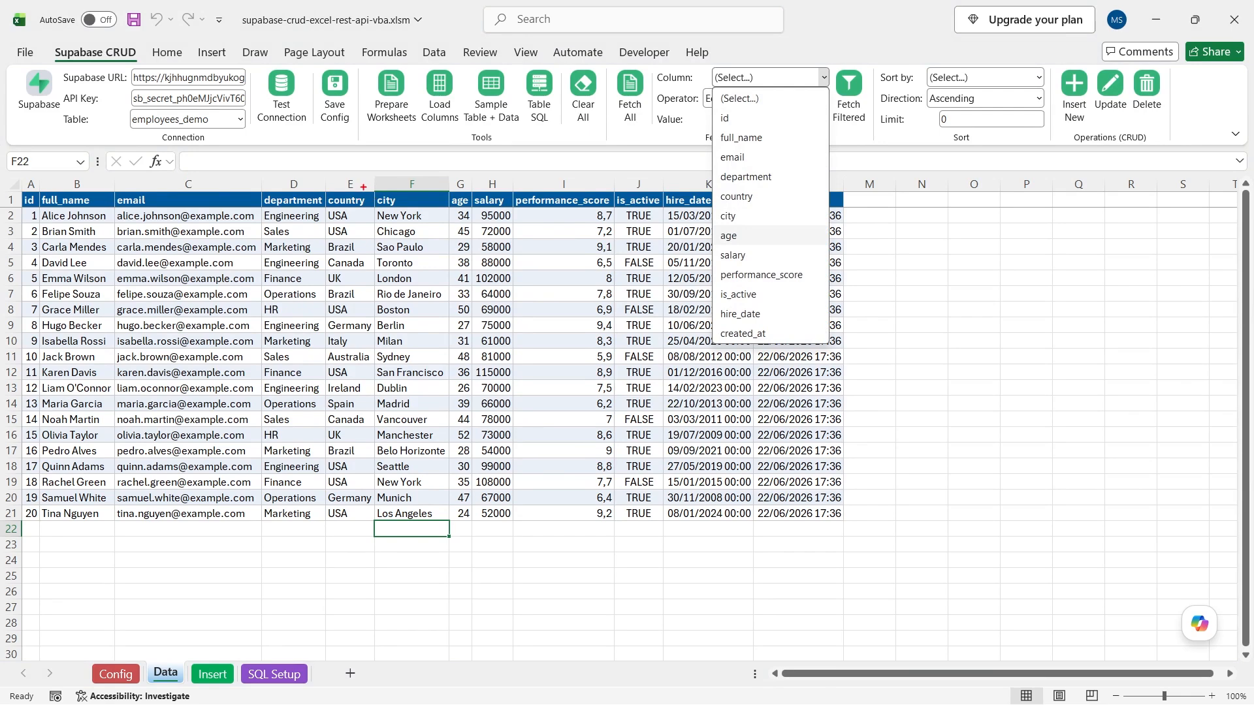
drag(363, 187, 415, 113)
key(Escape)
click(776, 78)
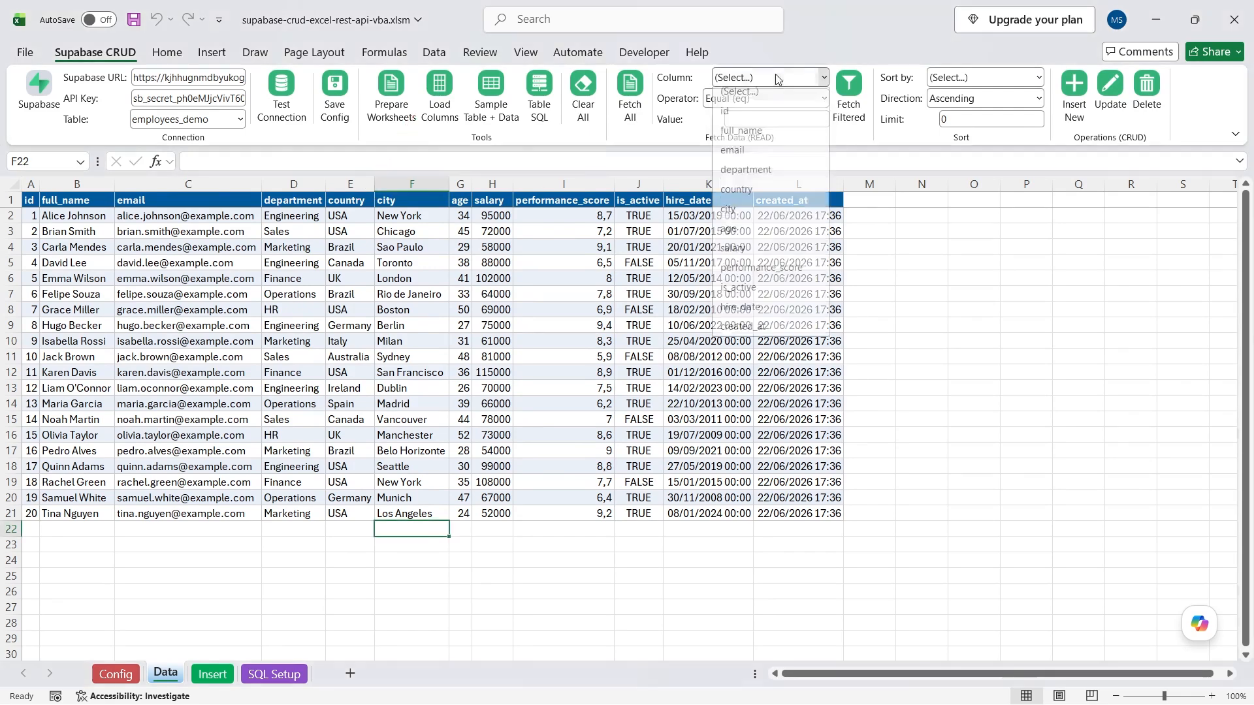
click(745, 196)
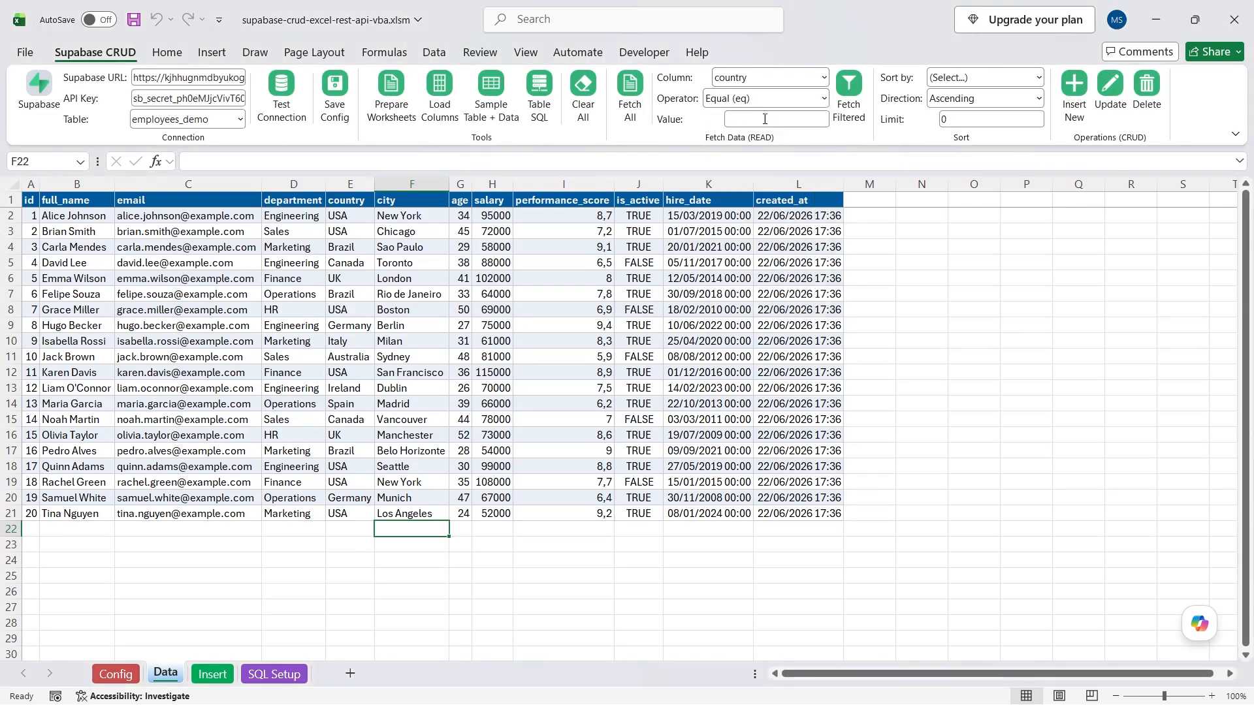
click(786, 100)
click(775, 122)
click(766, 122)
text(USA)
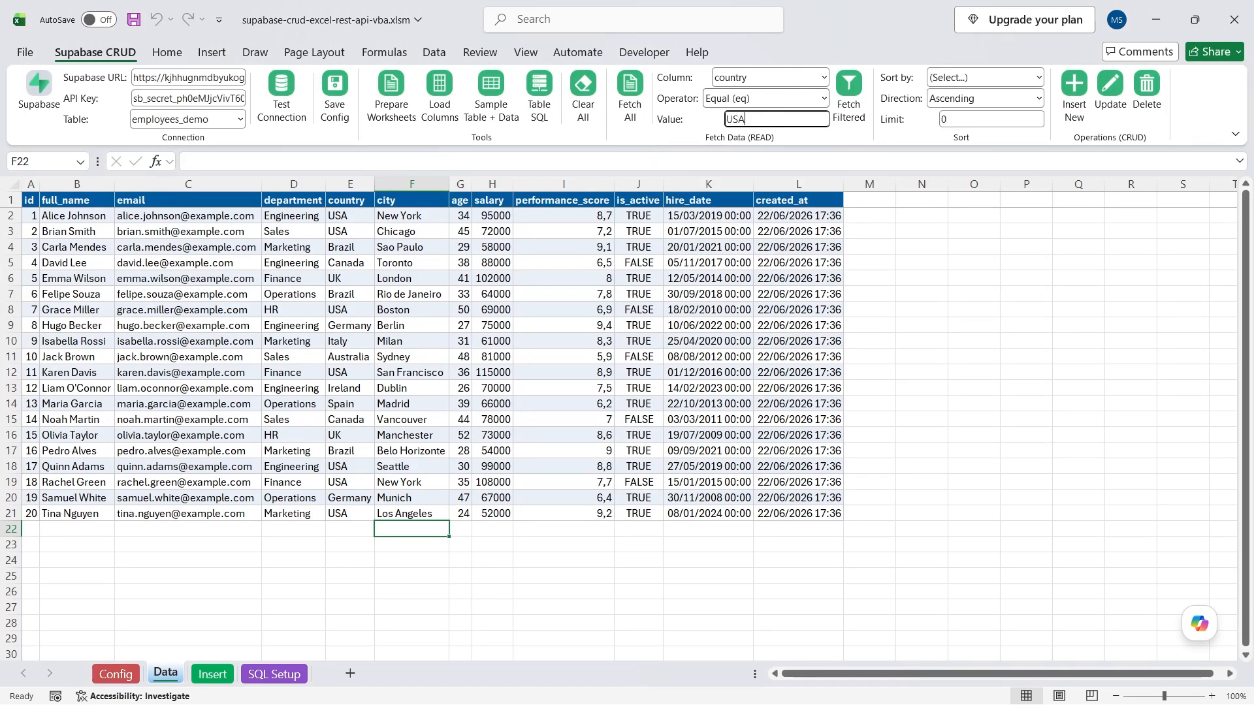
click(678, 139)
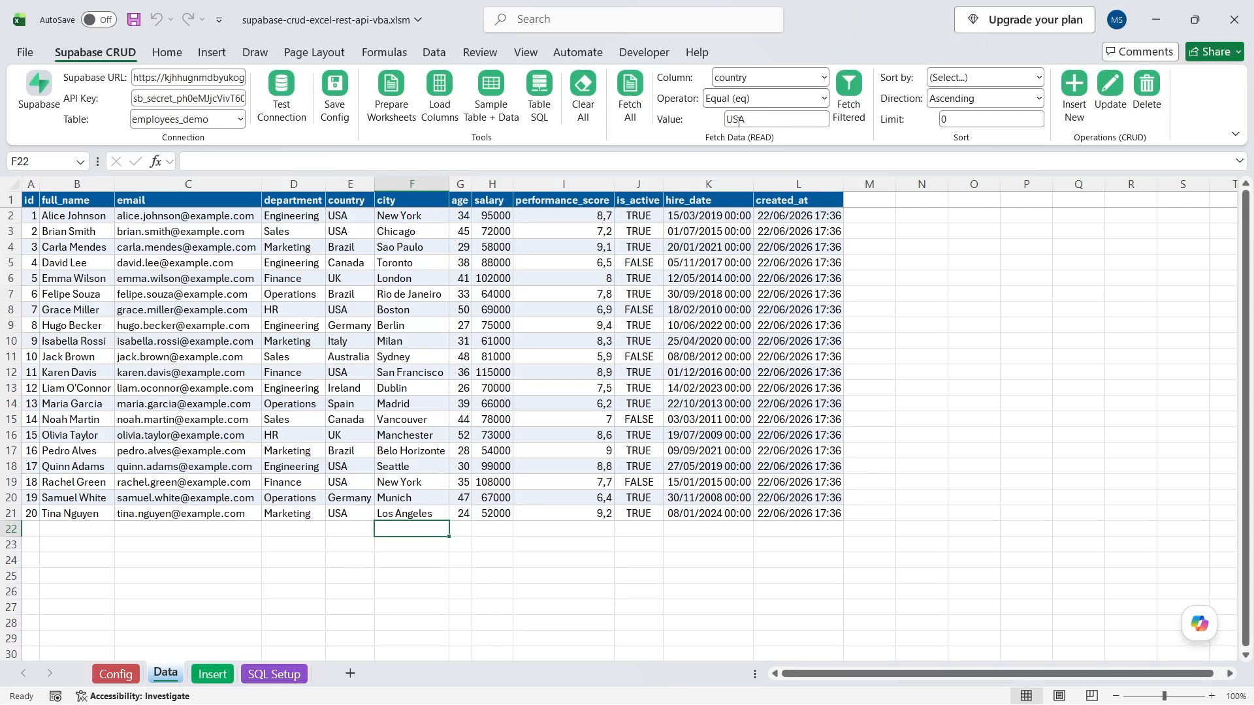
click(848, 86)
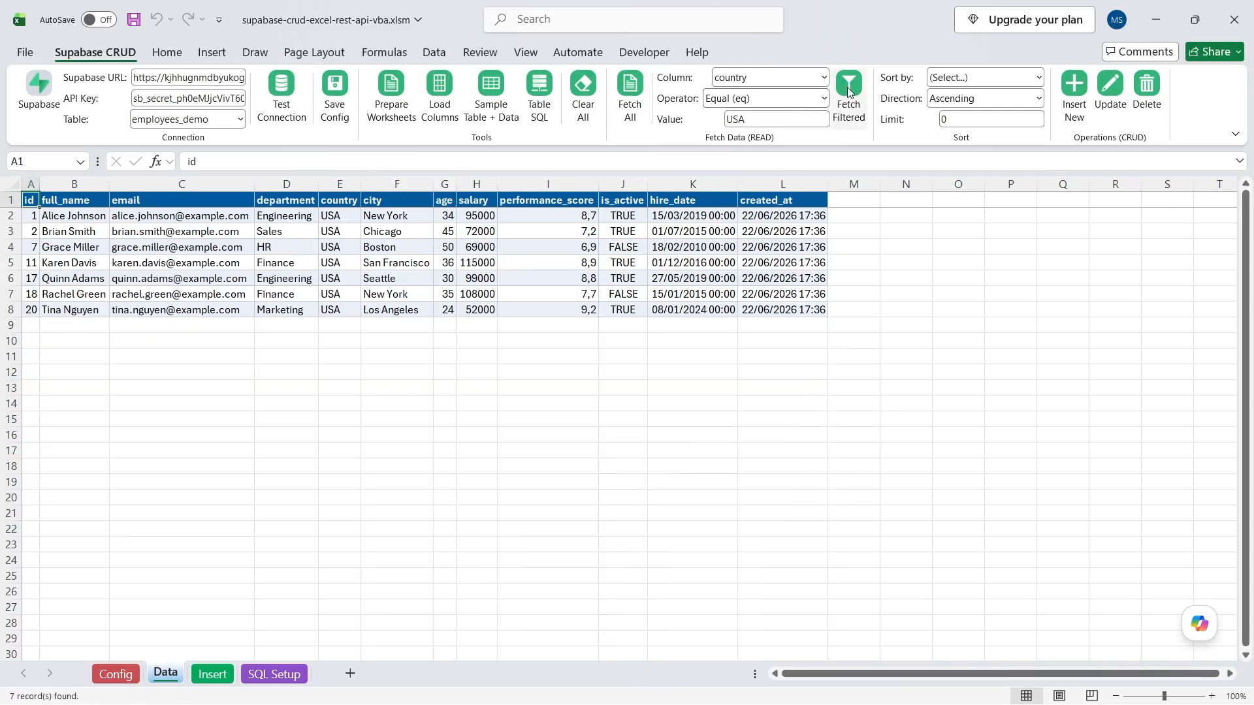
drag(336, 216, 332, 312)
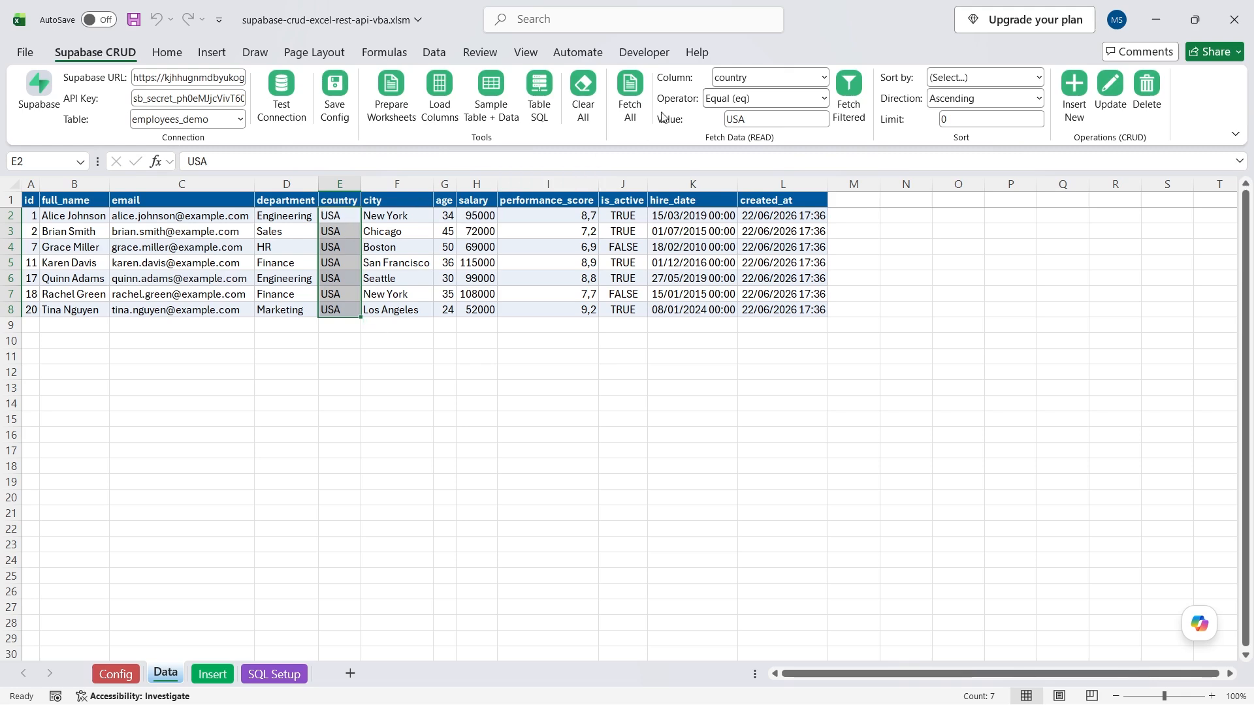
Reload all records with Fetch All and check that ids 1 through 20 are back.
click(635, 82)
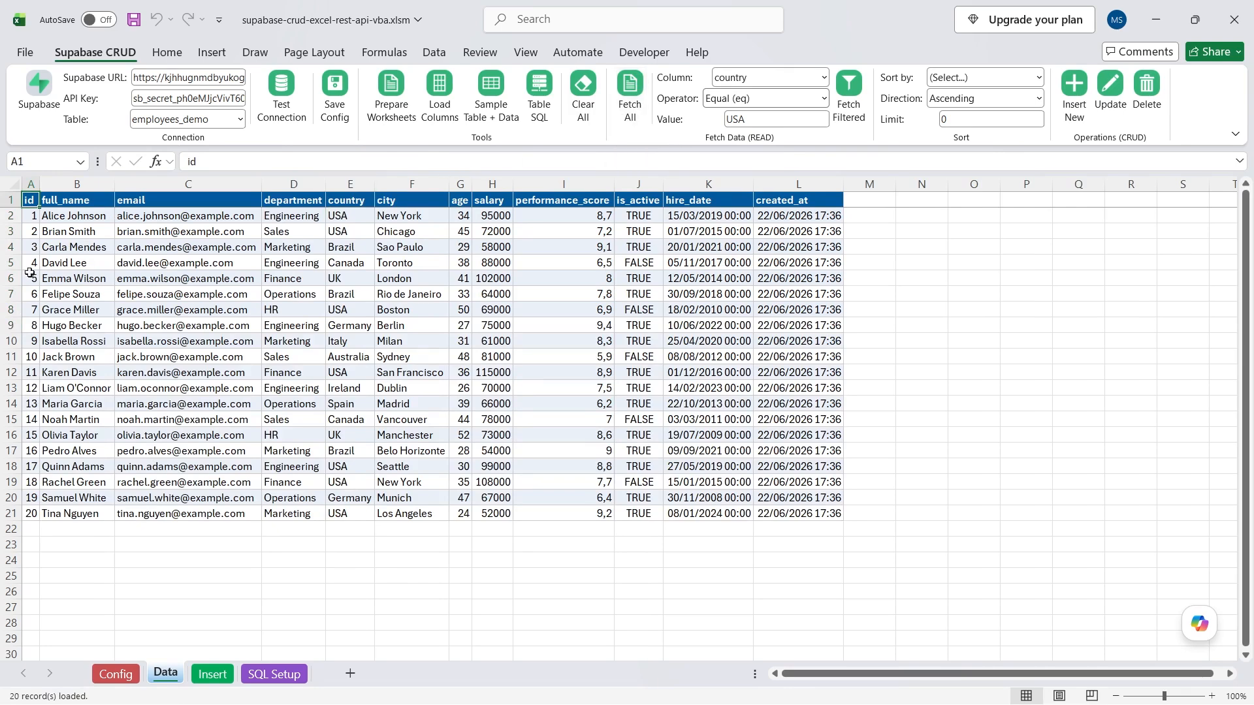
click(32, 185)
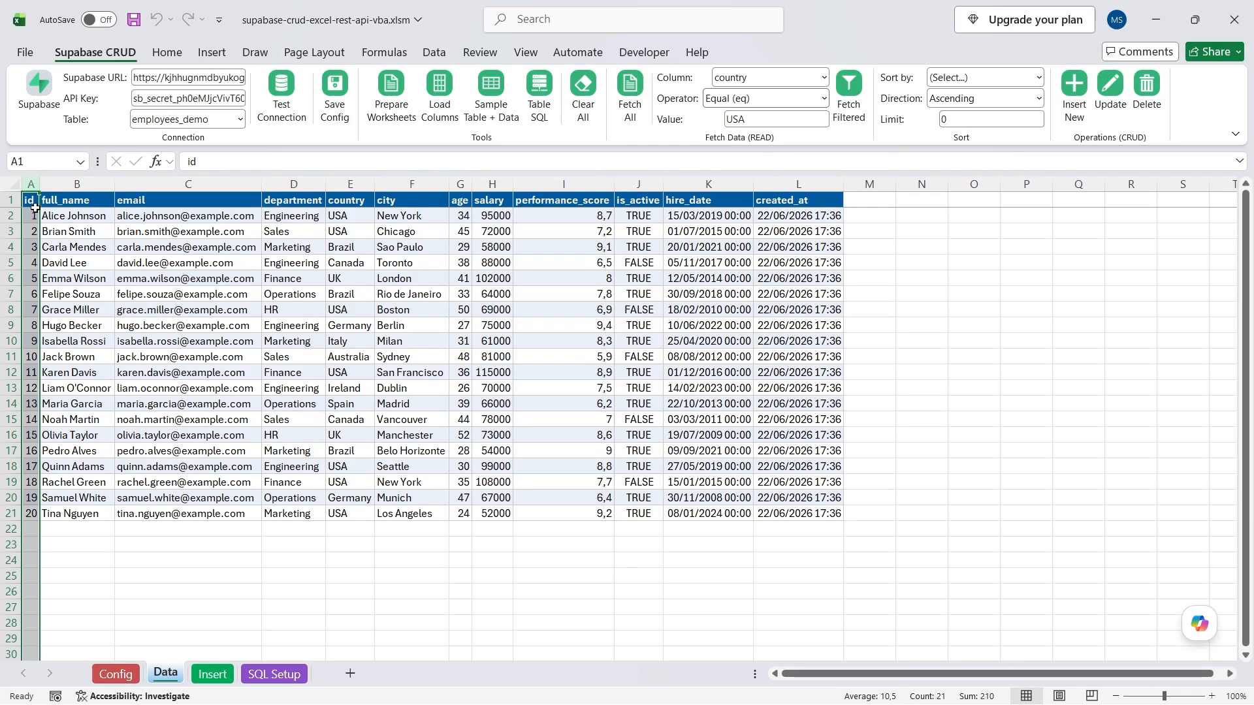
drag(30, 215, 30, 514)
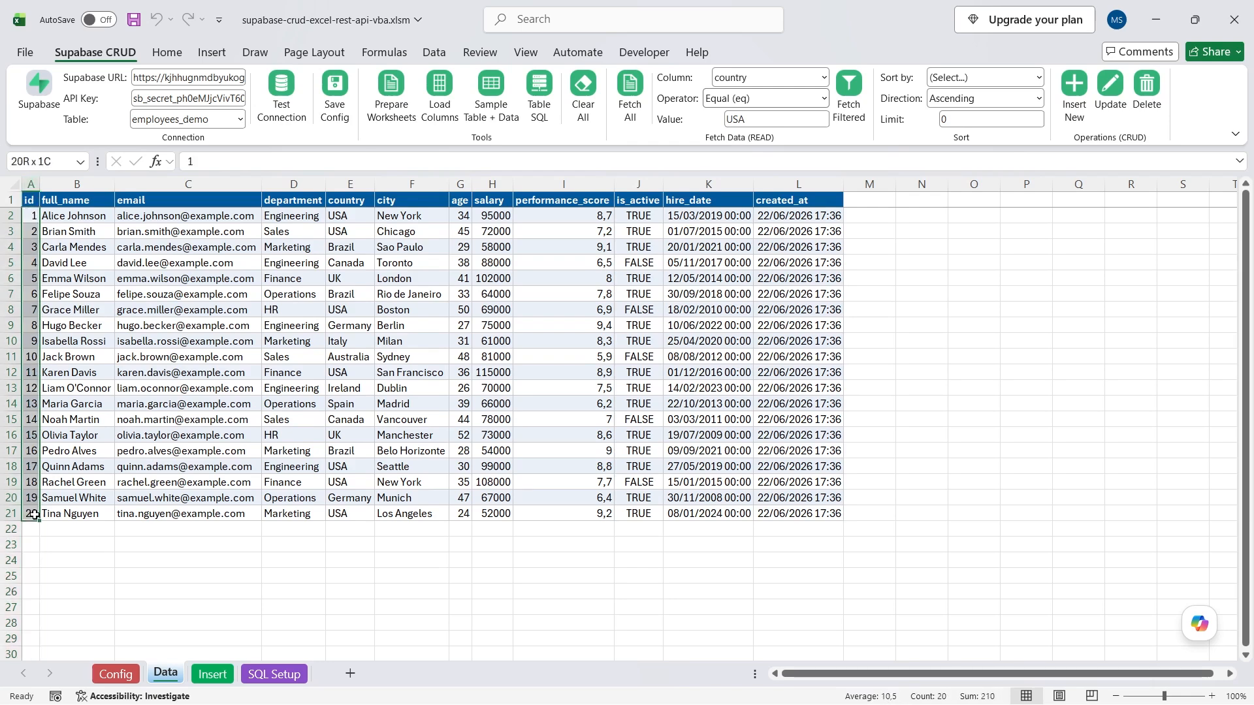
click(74, 293)
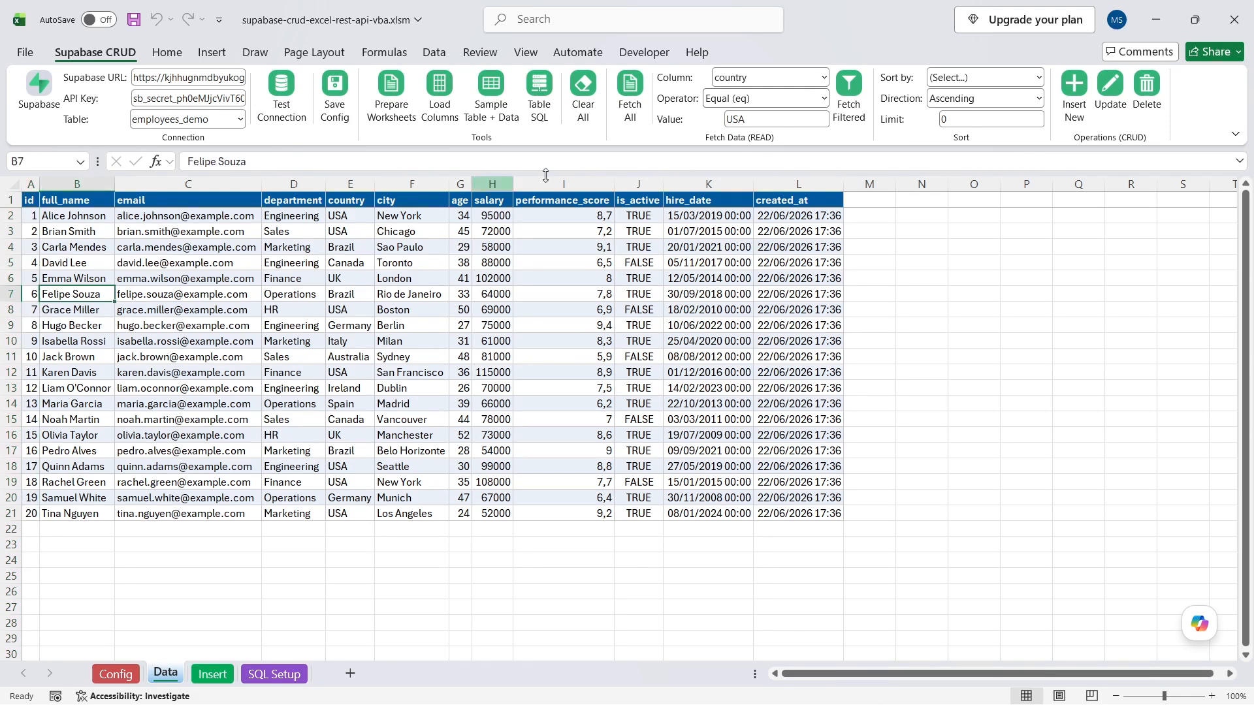
Sort the fetched records by id in Descending order.
click(1039, 77)
click(951, 118)
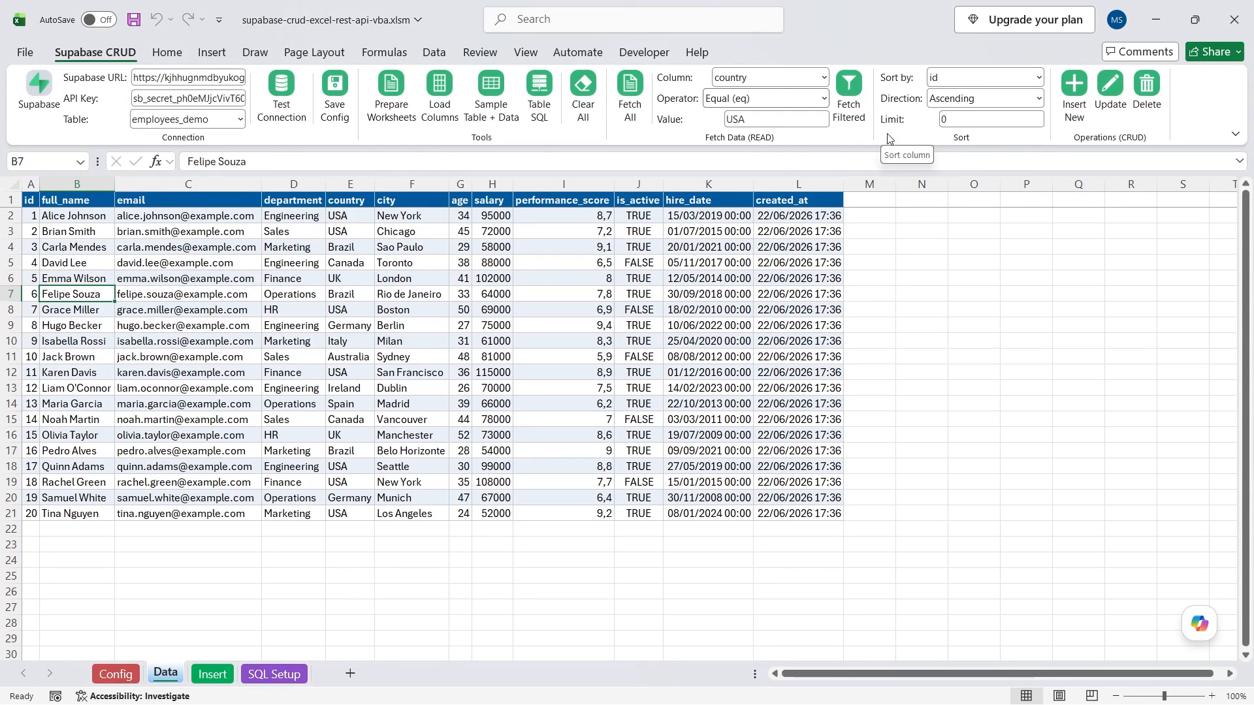
click(637, 95)
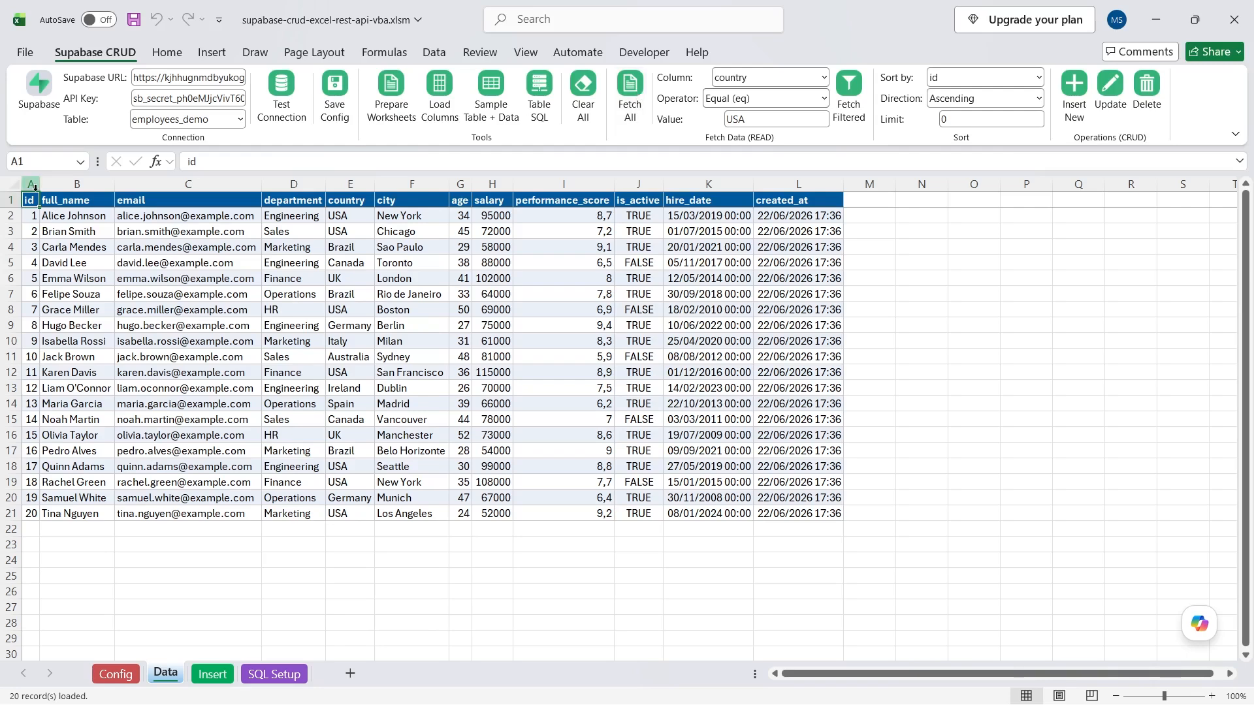
click(1037, 99)
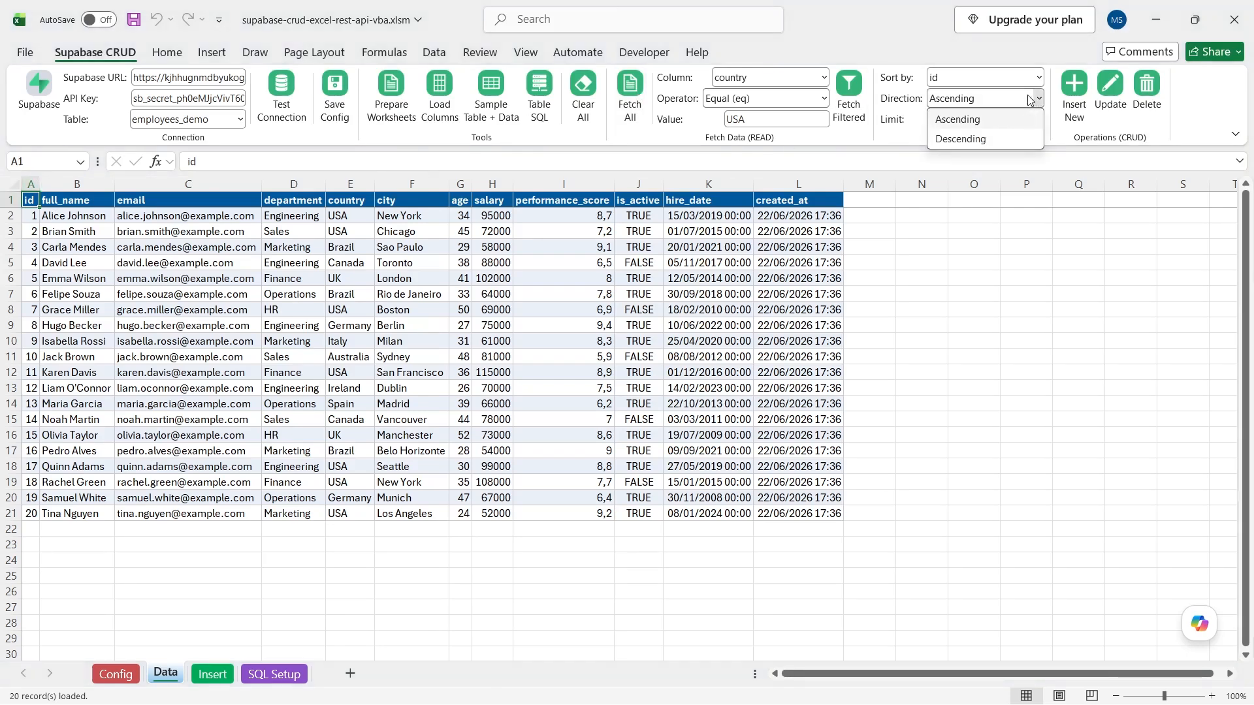
click(966, 140)
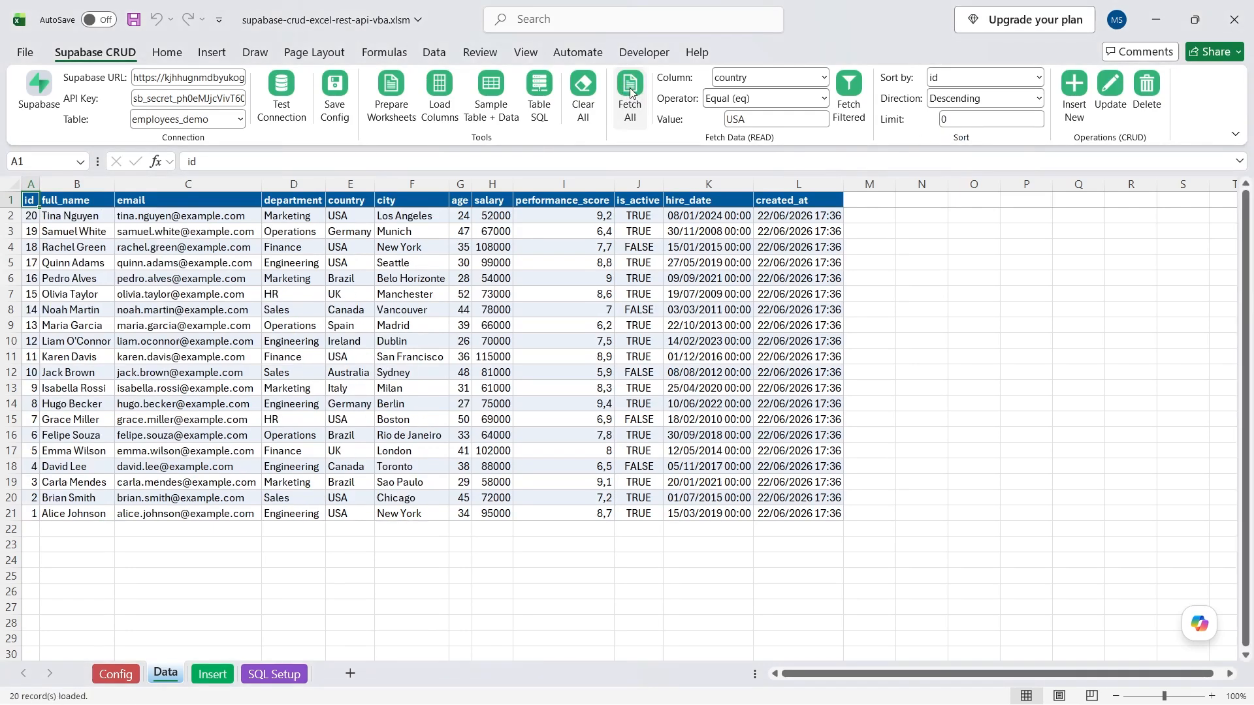
click(31, 184)
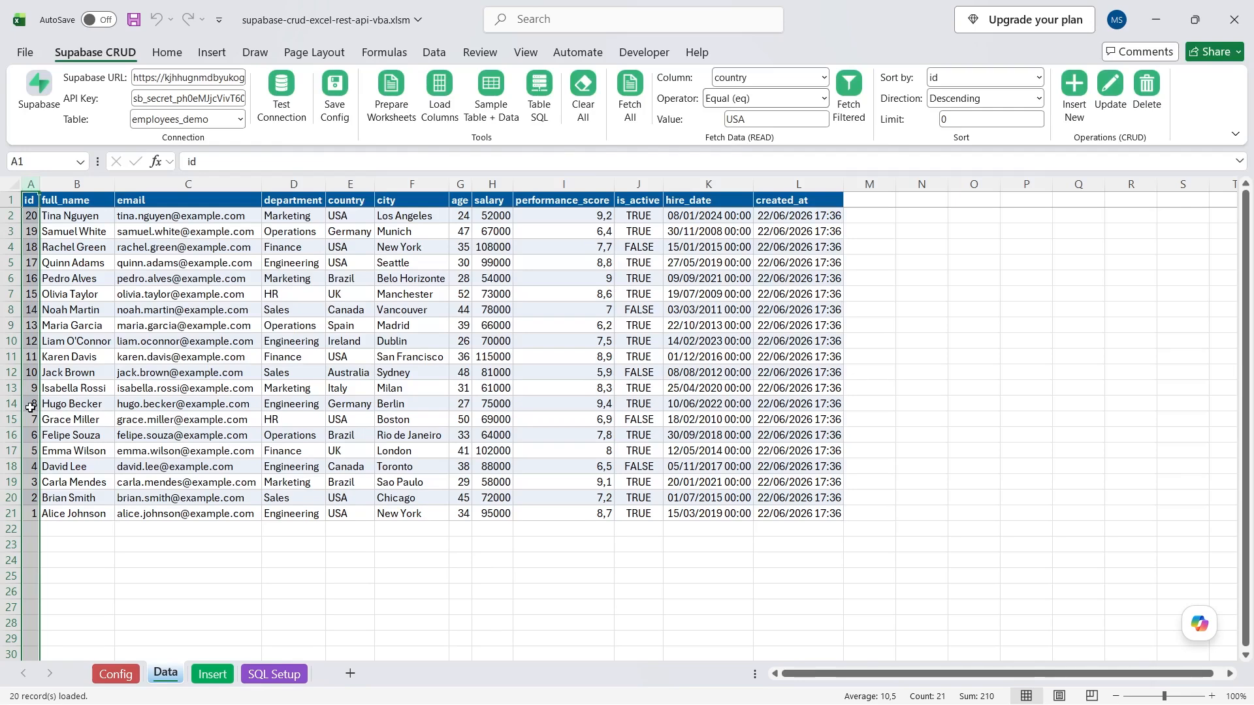
click(157, 220)
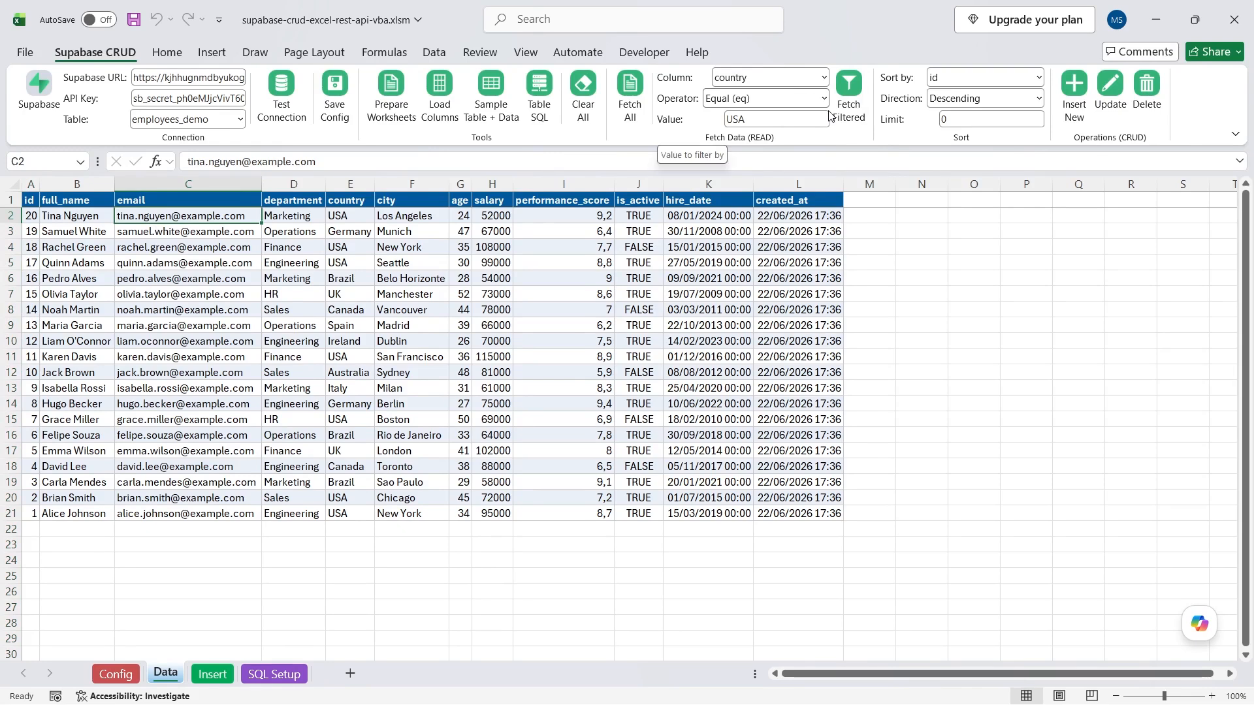
Fetch with a Limit of 5 rows, then clear the limit and fetch all 20 again.
click(971, 120)
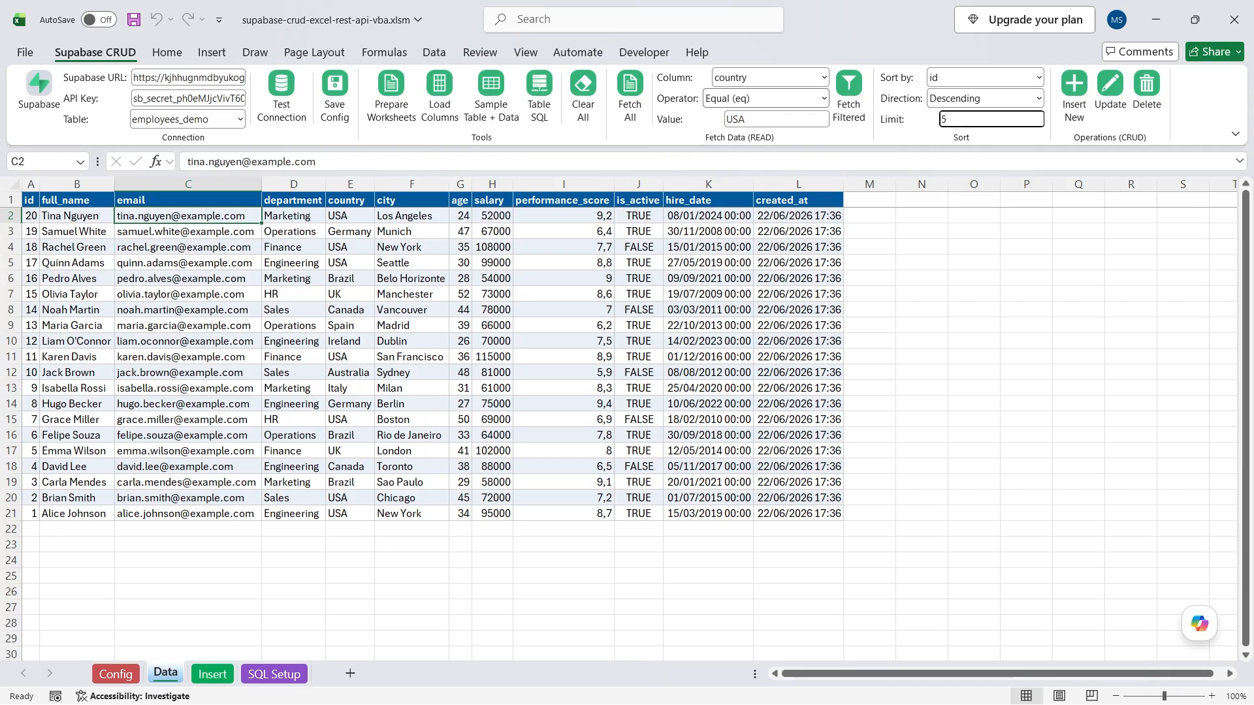
click(852, 138)
click(638, 93)
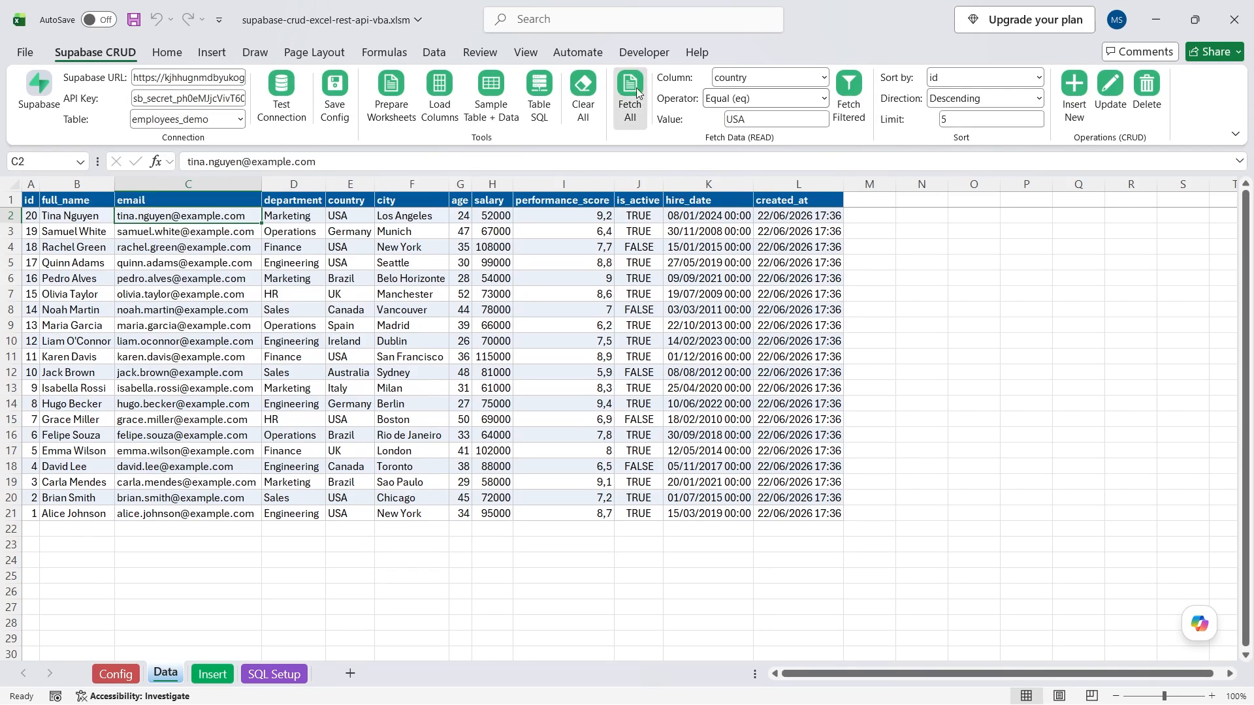
drag(31, 216, 31, 278)
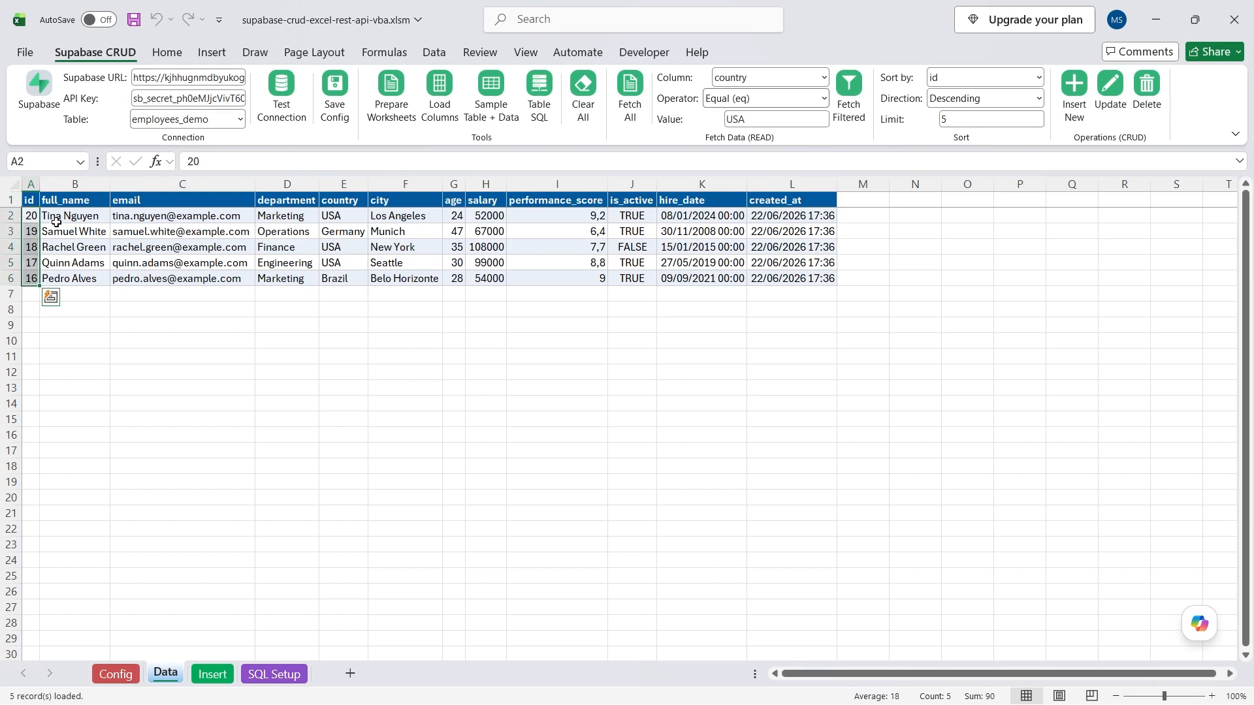
click(944, 119)
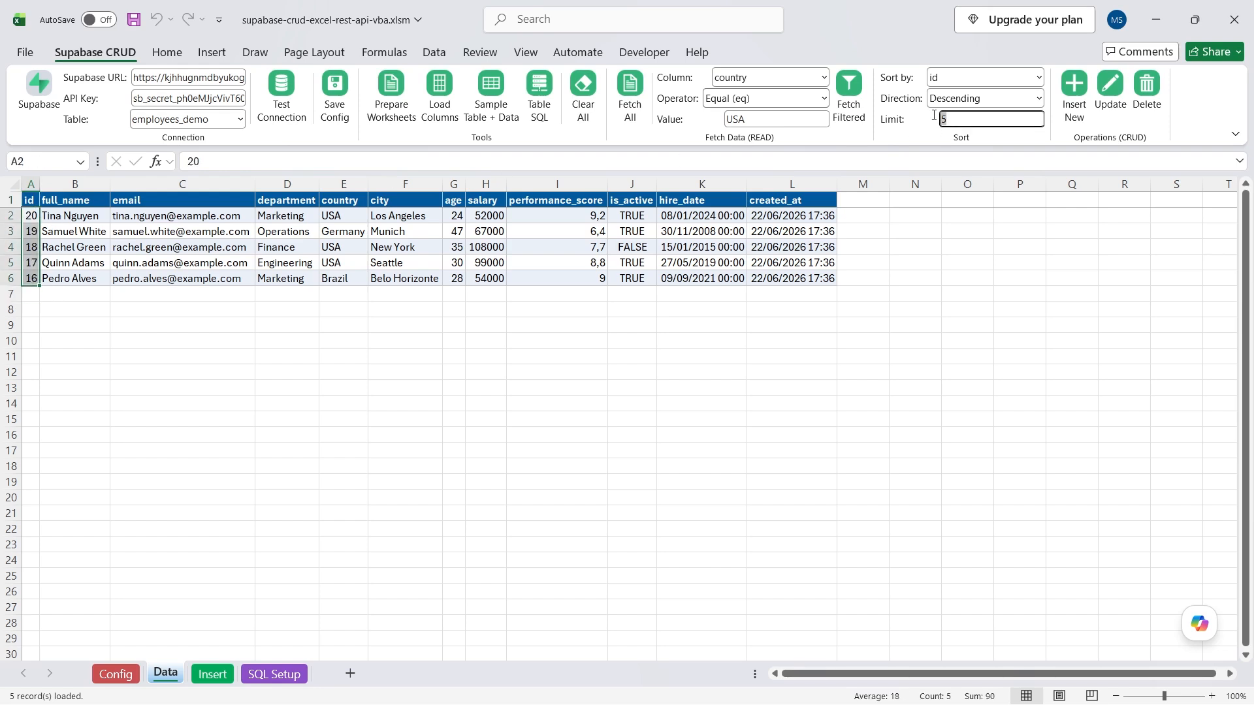
click(628, 93)
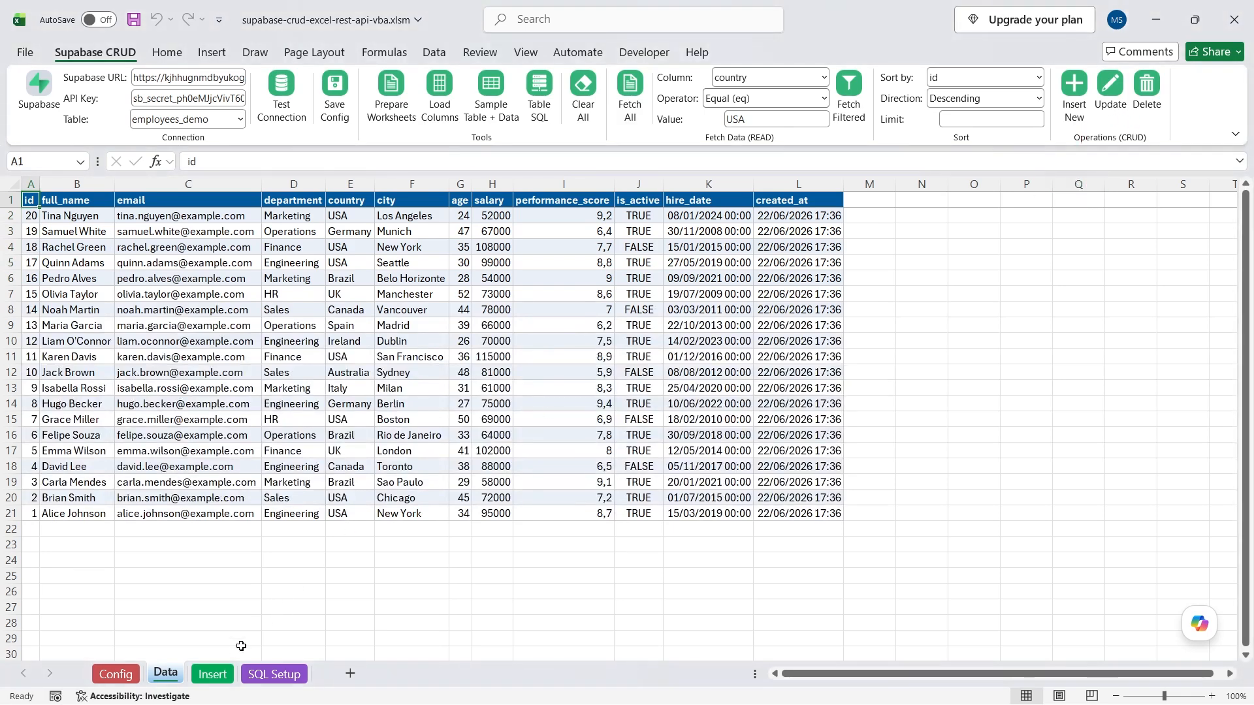
Load the employees_demo column headers onto the Insert sheet.
click(212, 674)
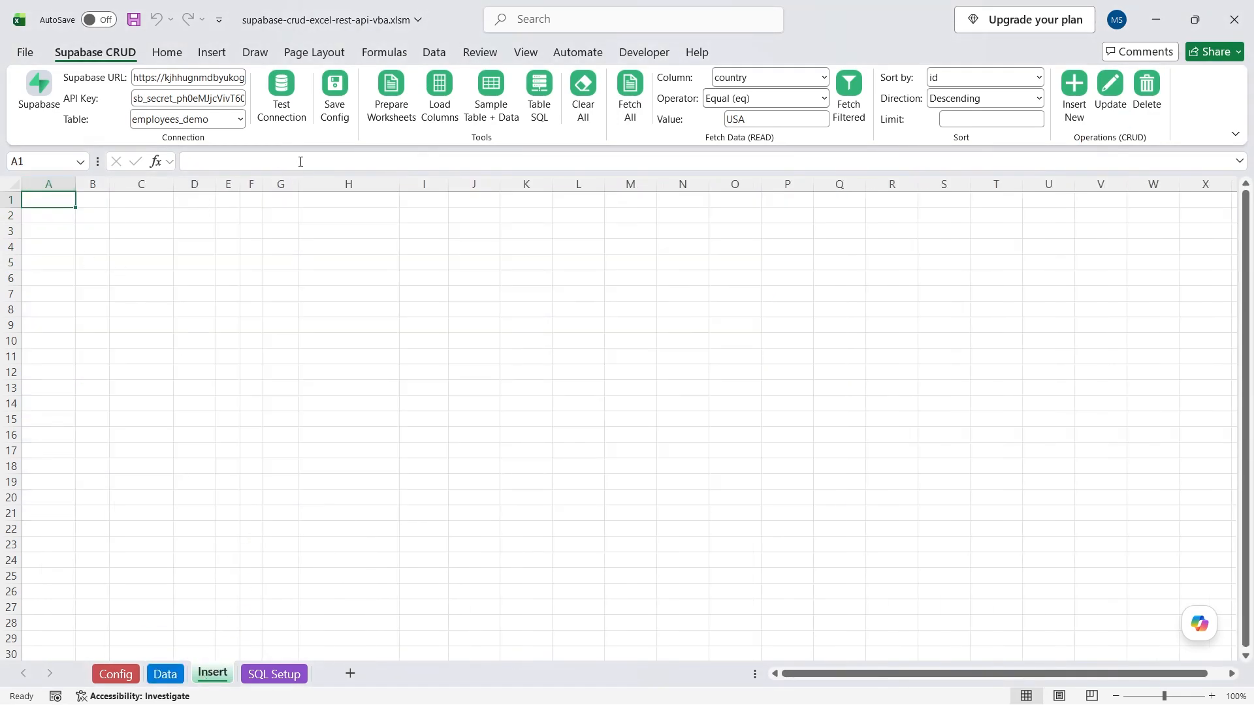
click(439, 88)
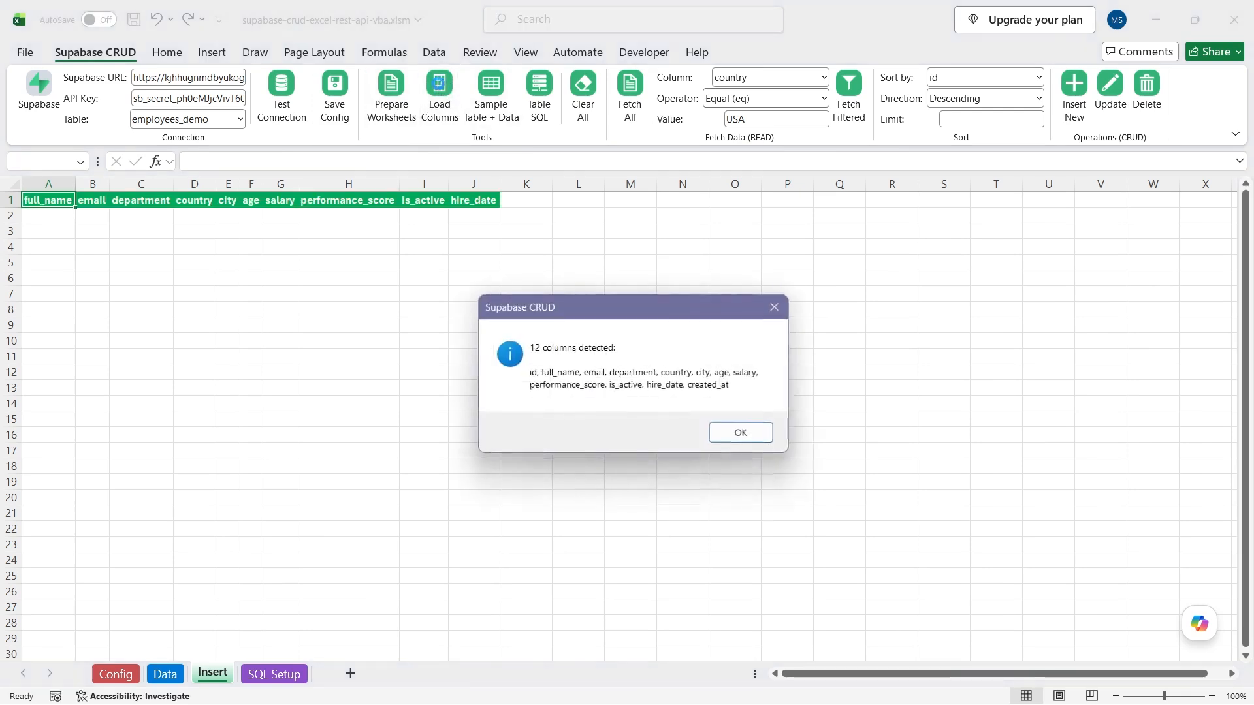
click(728, 431)
drag(42, 200, 487, 202)
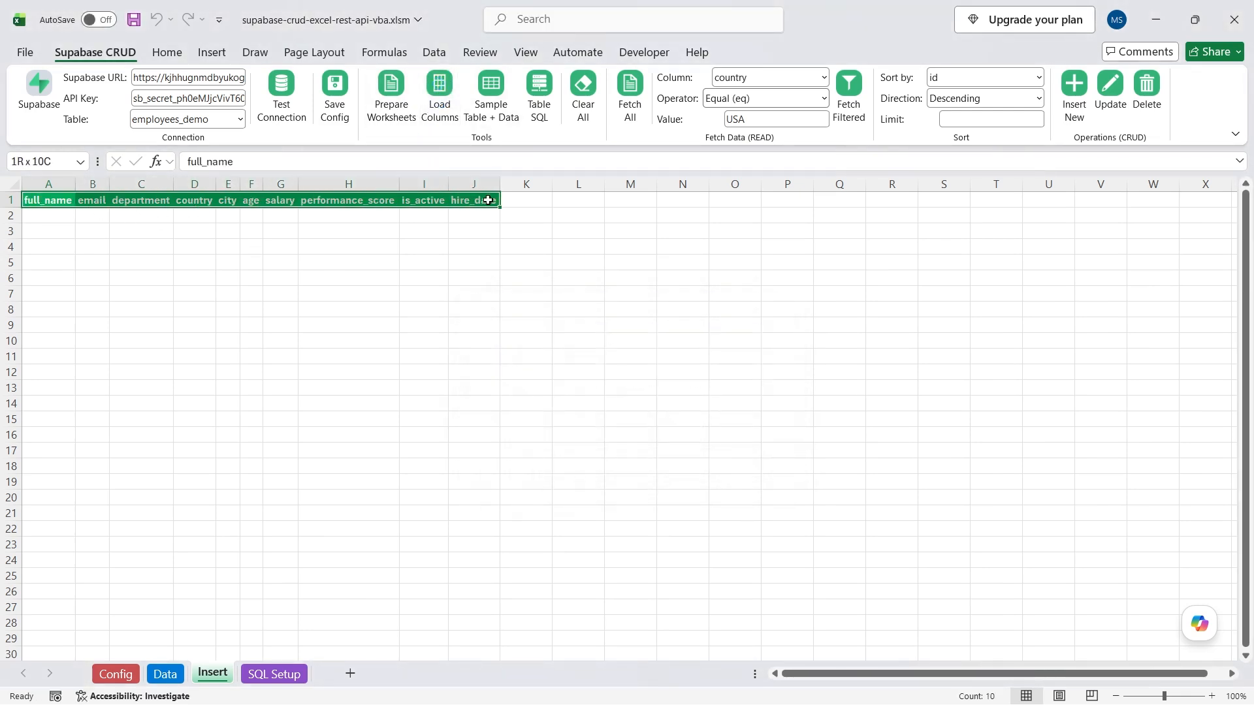
Copy Data rows 2–3 and paste them into the Insert sheet starting at A2.
click(173, 681)
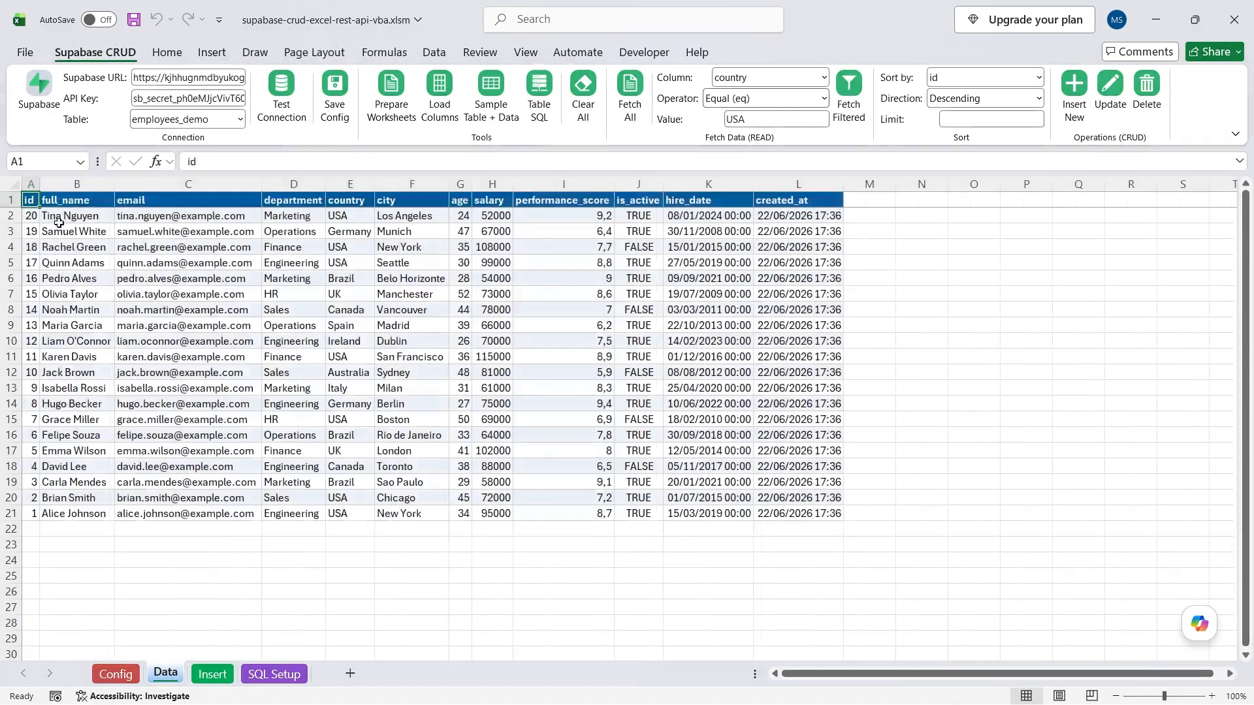
drag(57, 217, 810, 231)
key(ctrl+c)
click(213, 673)
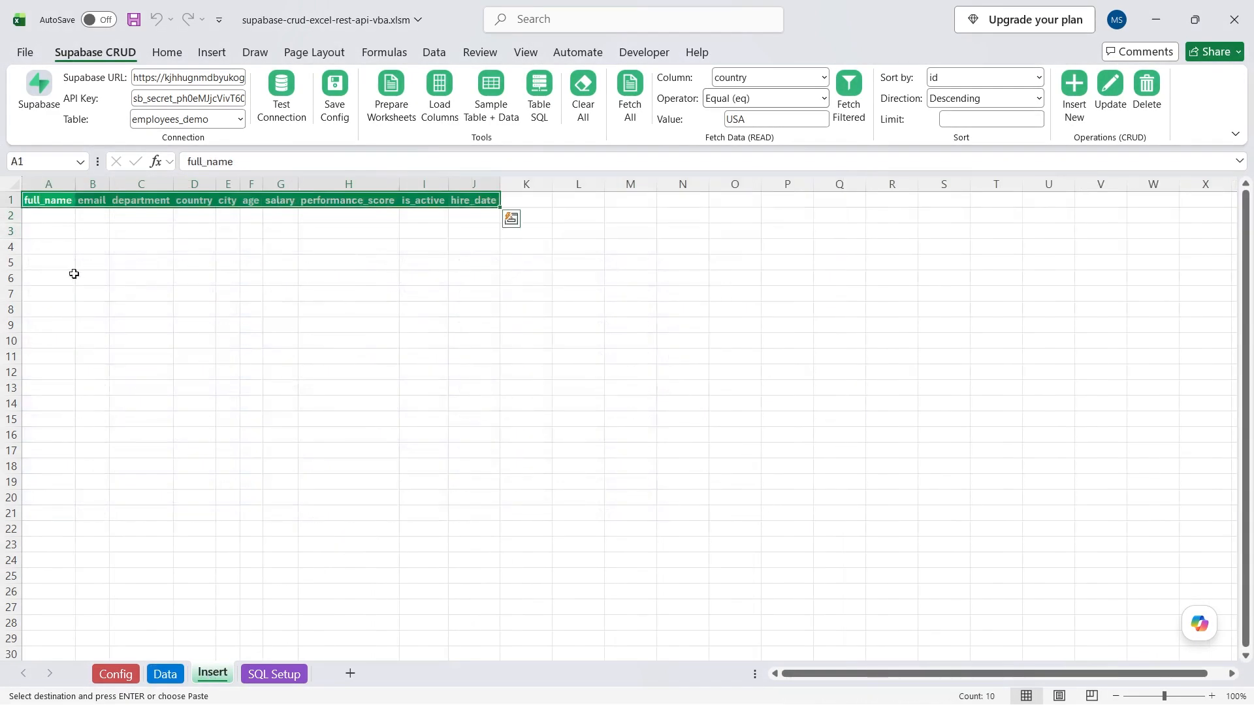
click(39, 216)
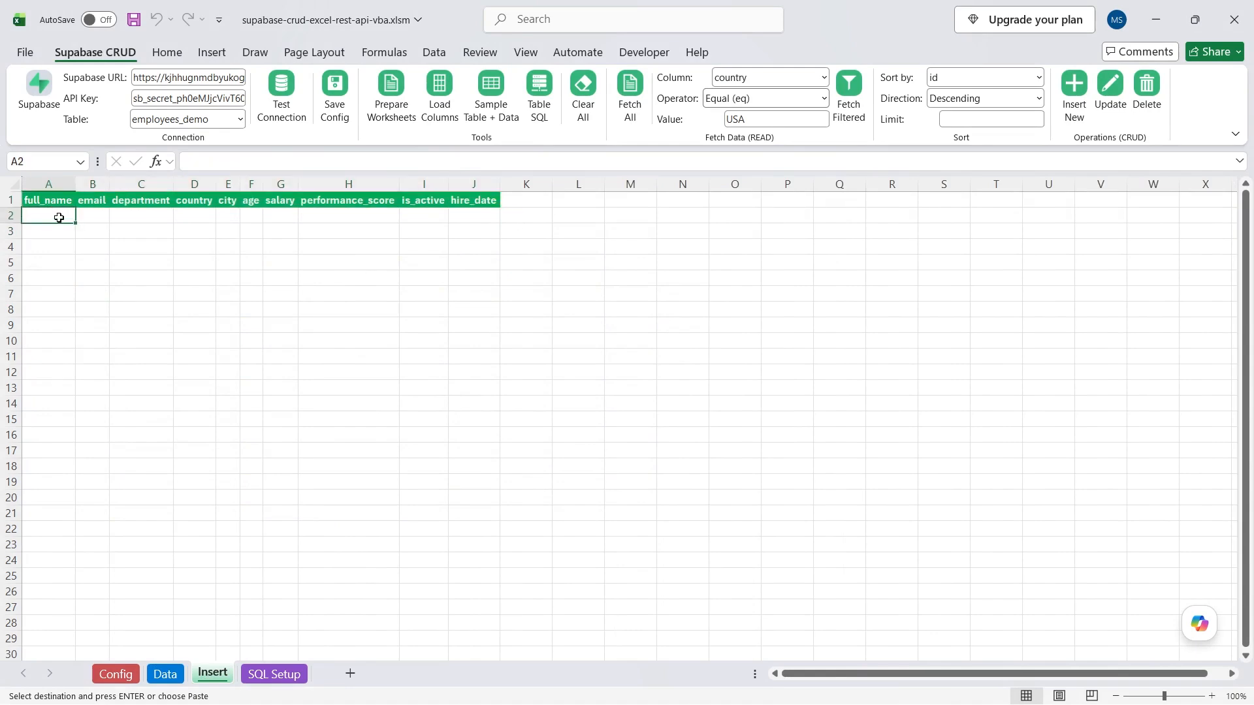
click(166, 52)
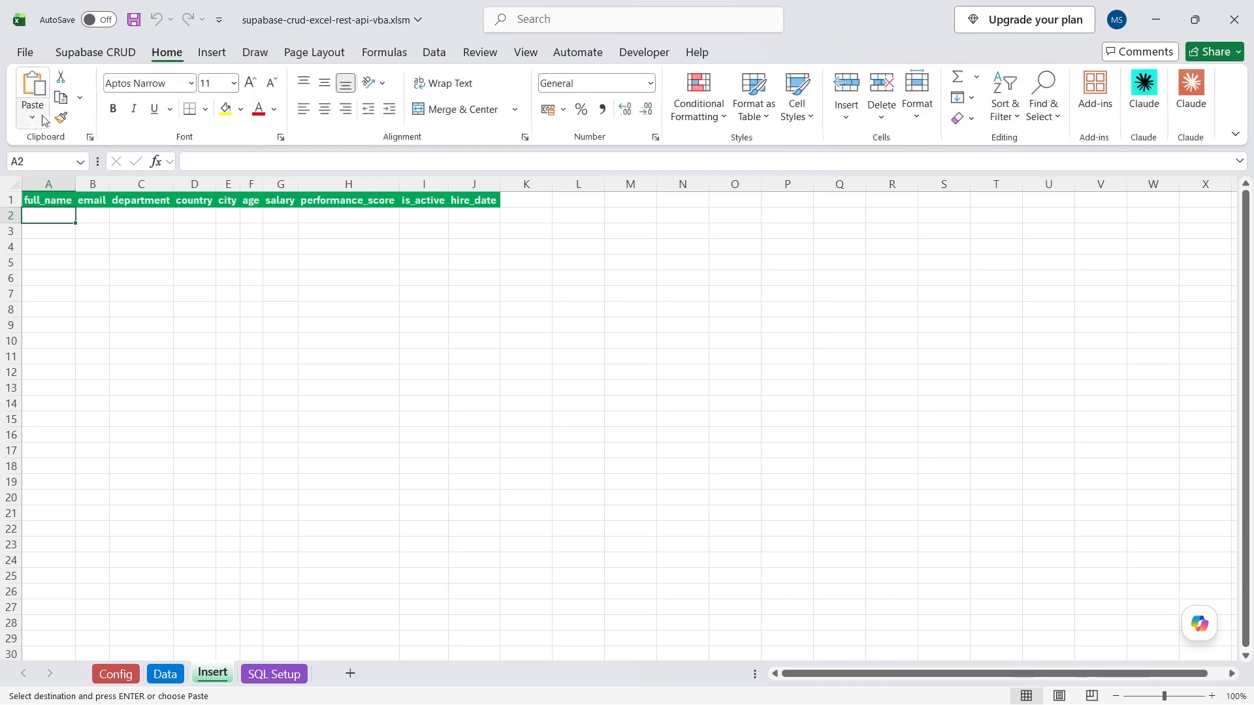
click(33, 116)
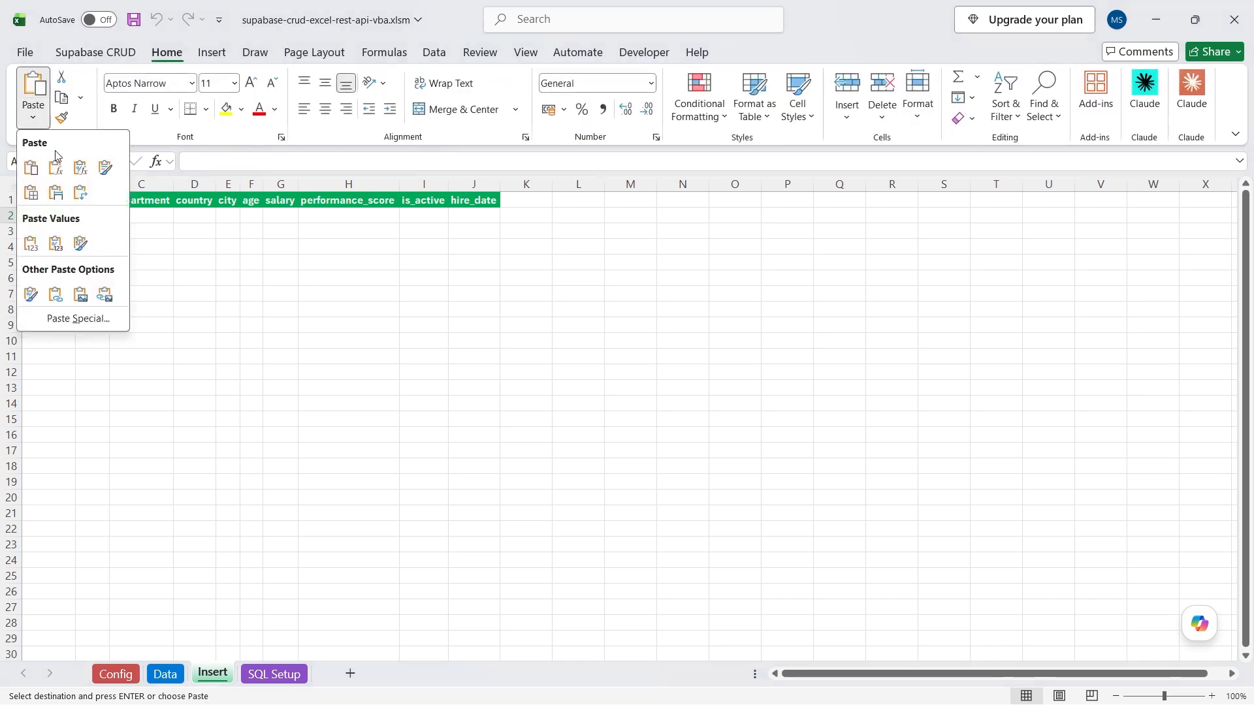
click(31, 193)
click(180, 259)
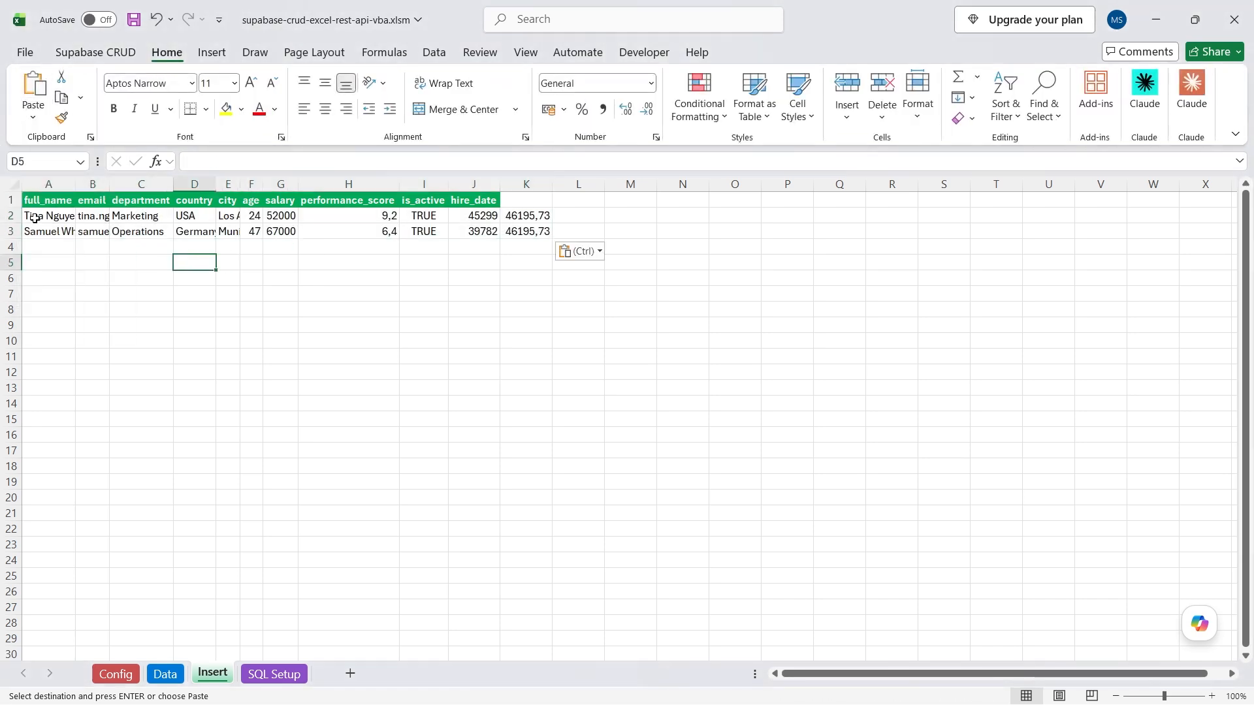
drag(40, 217, 503, 227)
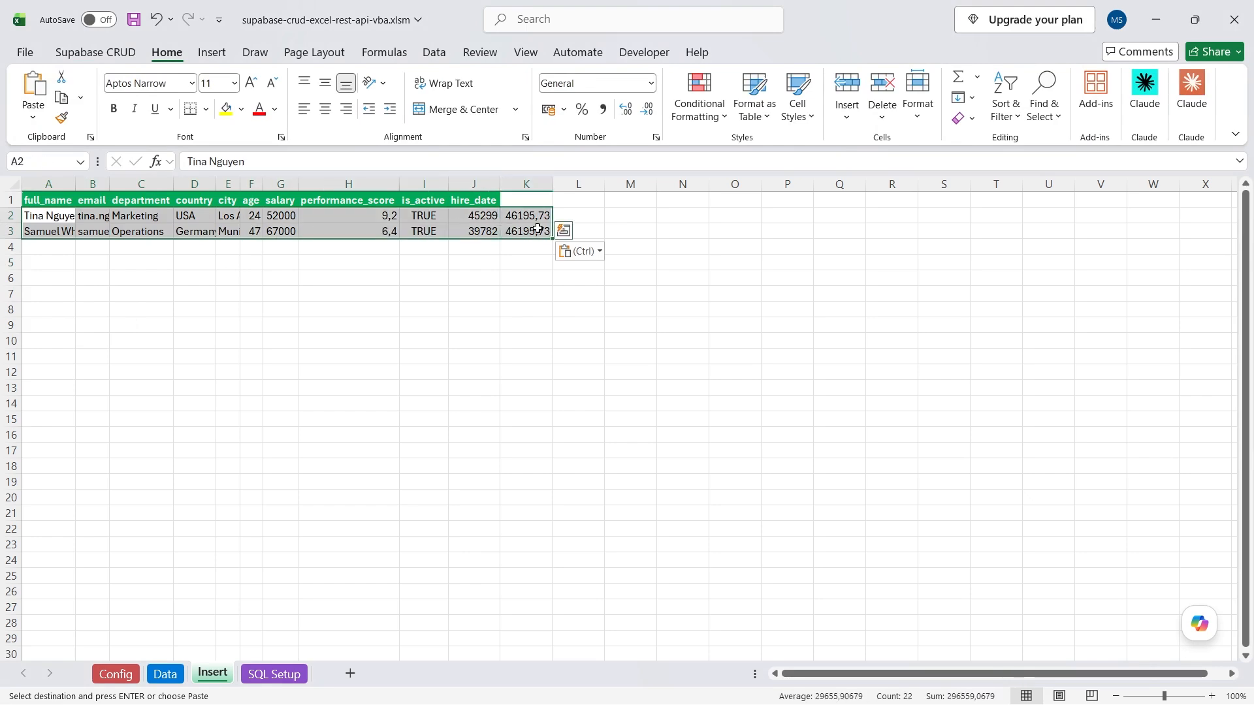
click(521, 191)
click(479, 199)
click(52, 201)
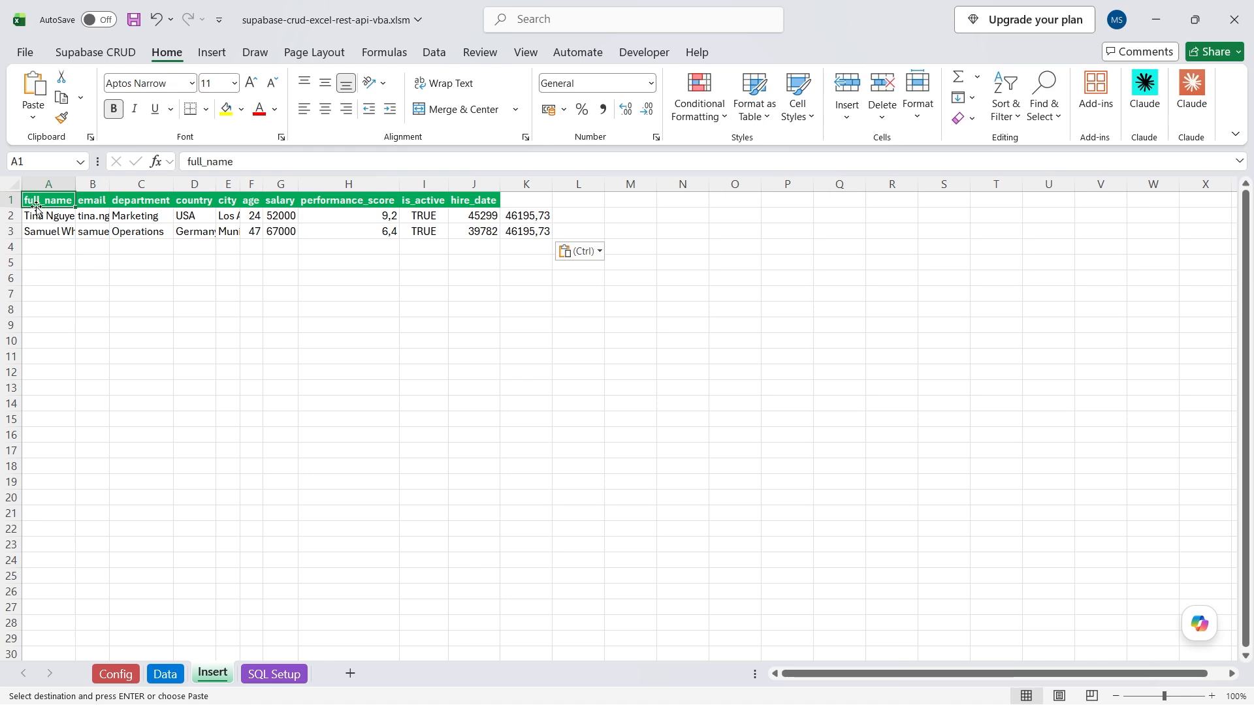
click(520, 314)
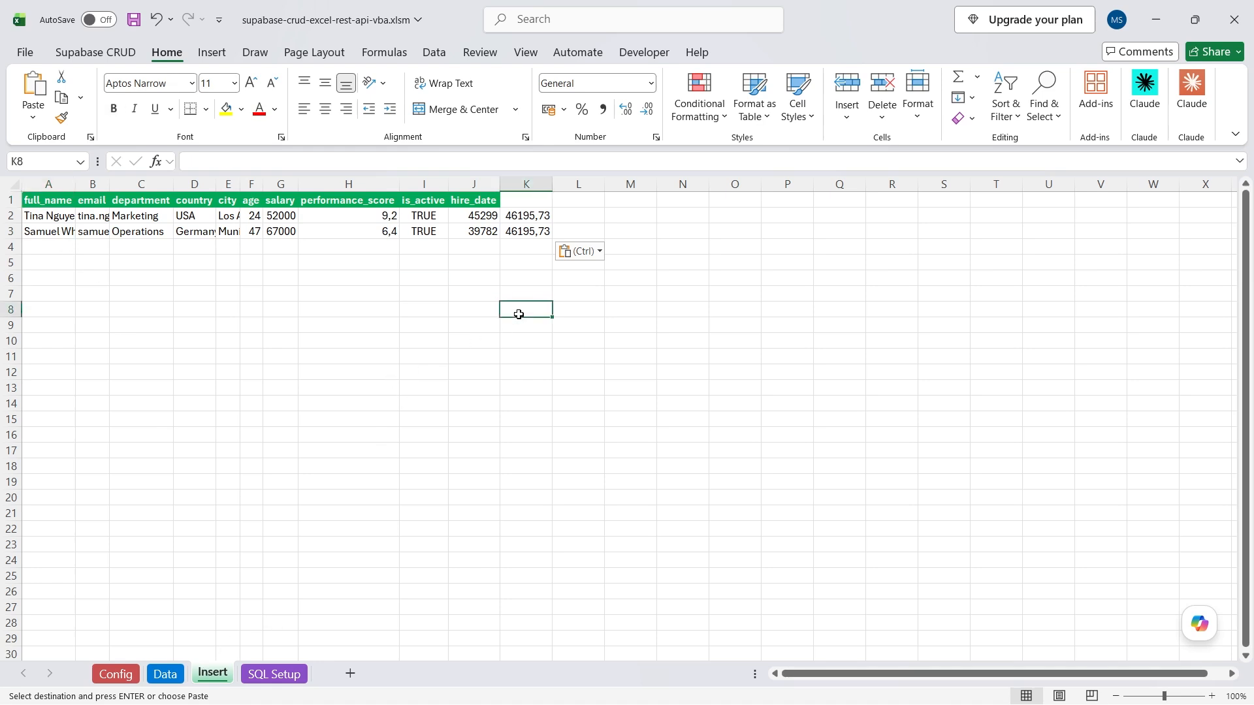
Try Insert New for the two rows, confirm, and dismiss the invalid date error.
click(86, 52)
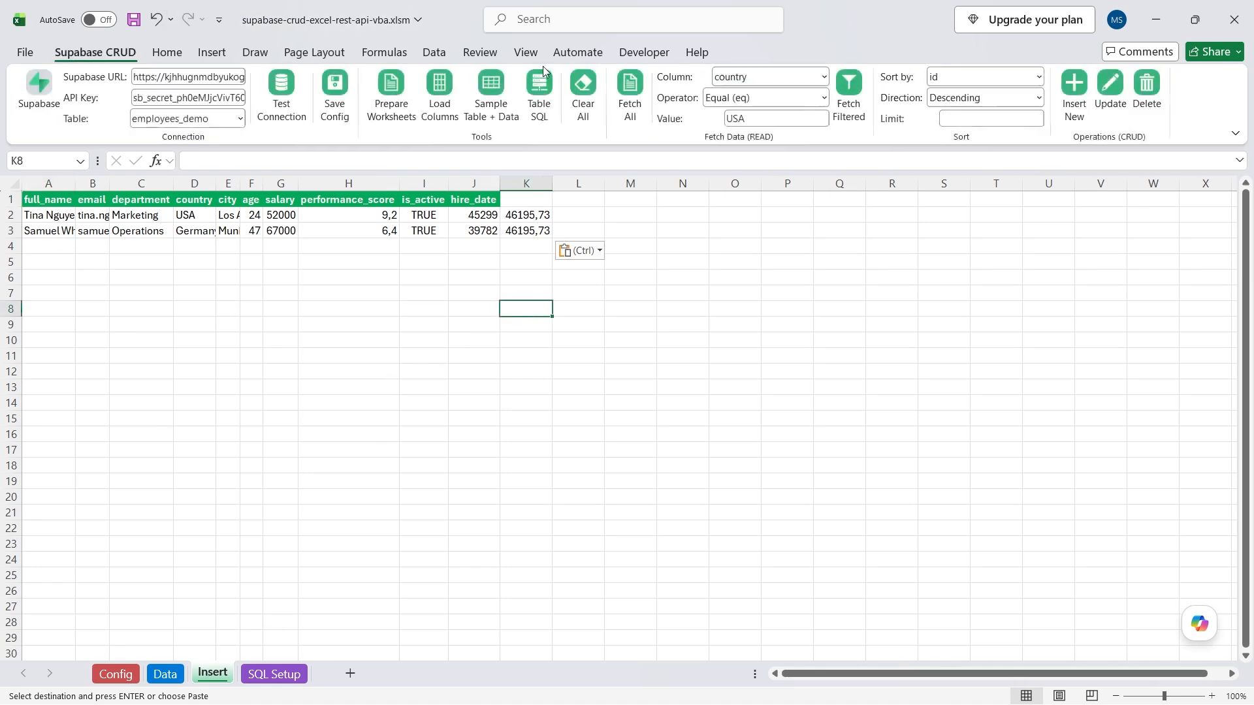
click(1075, 88)
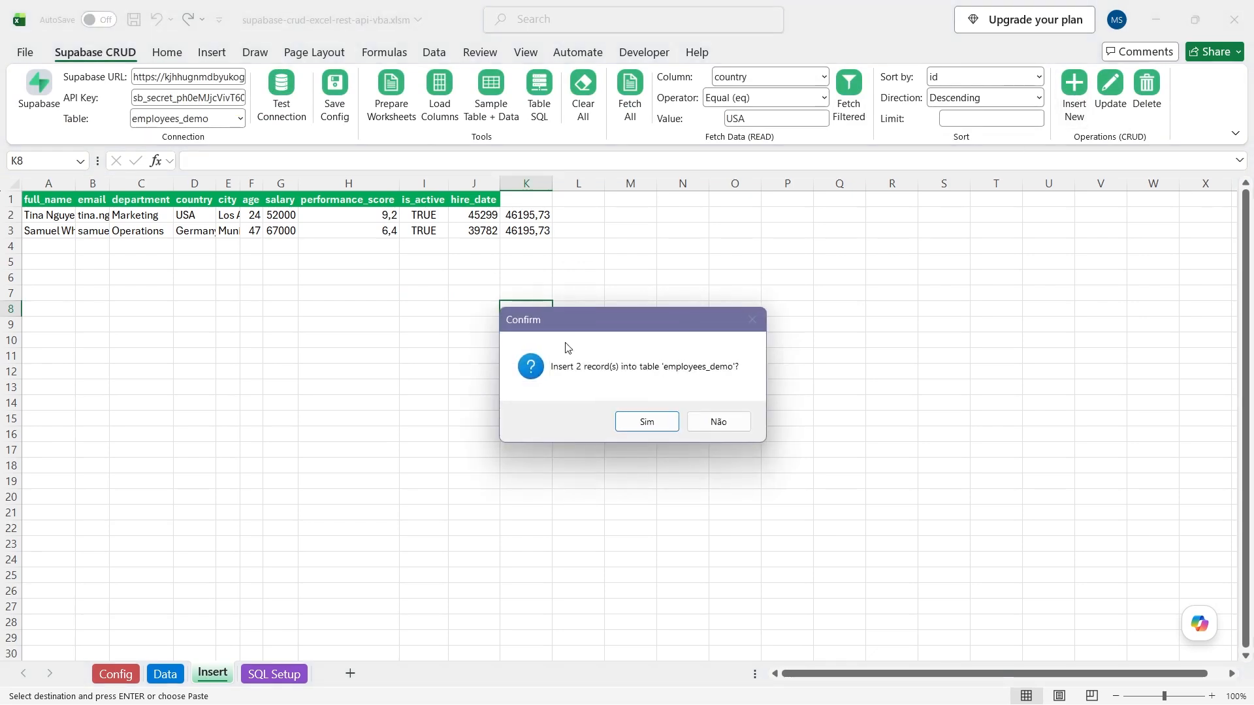
click(648, 422)
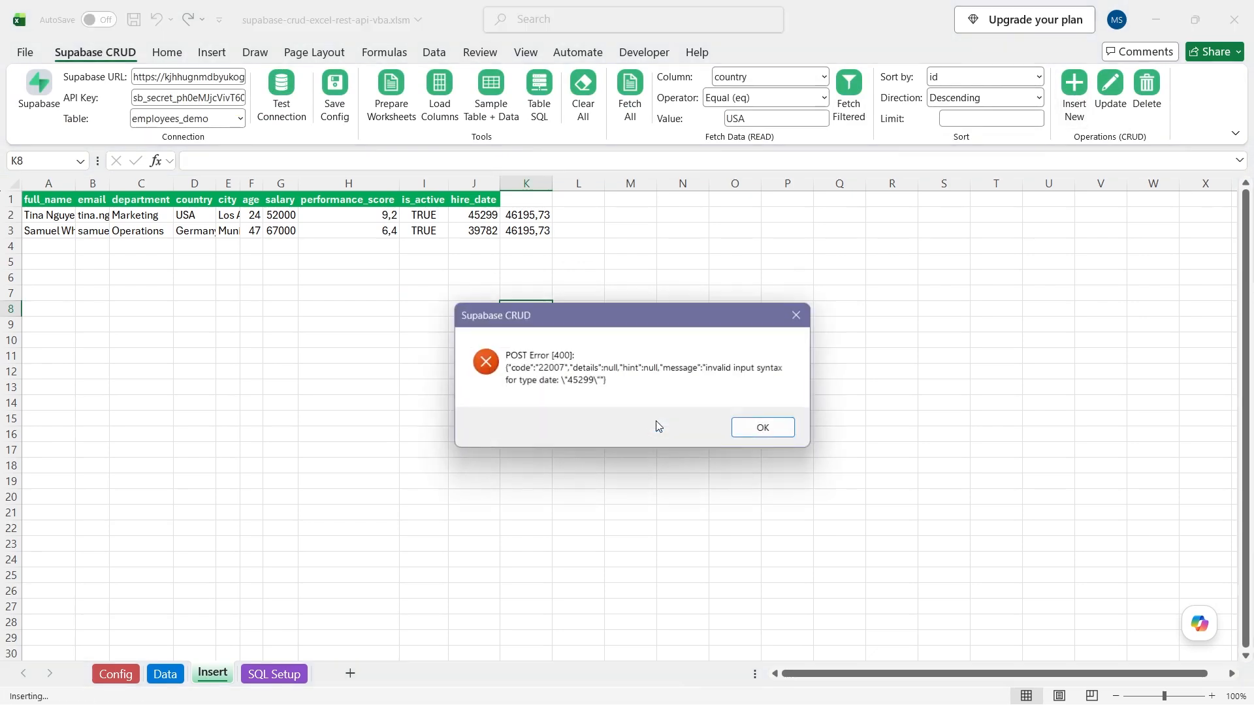
click(766, 422)
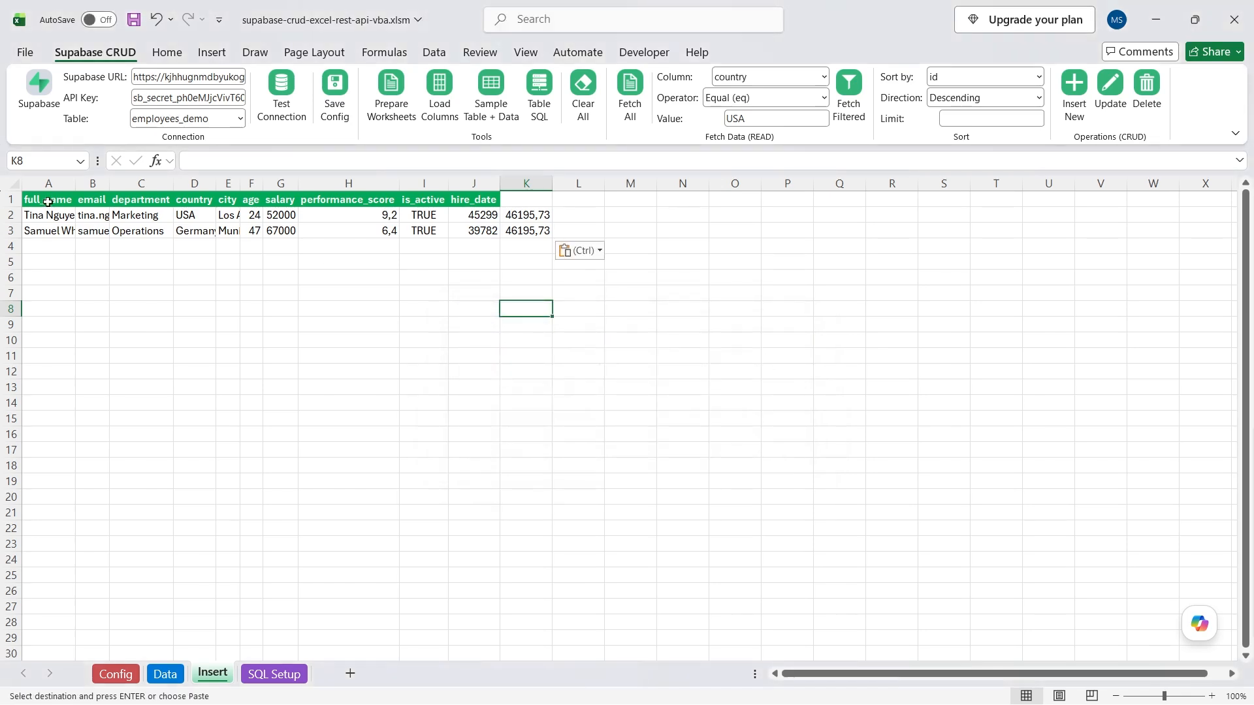
drag(32, 214, 533, 232)
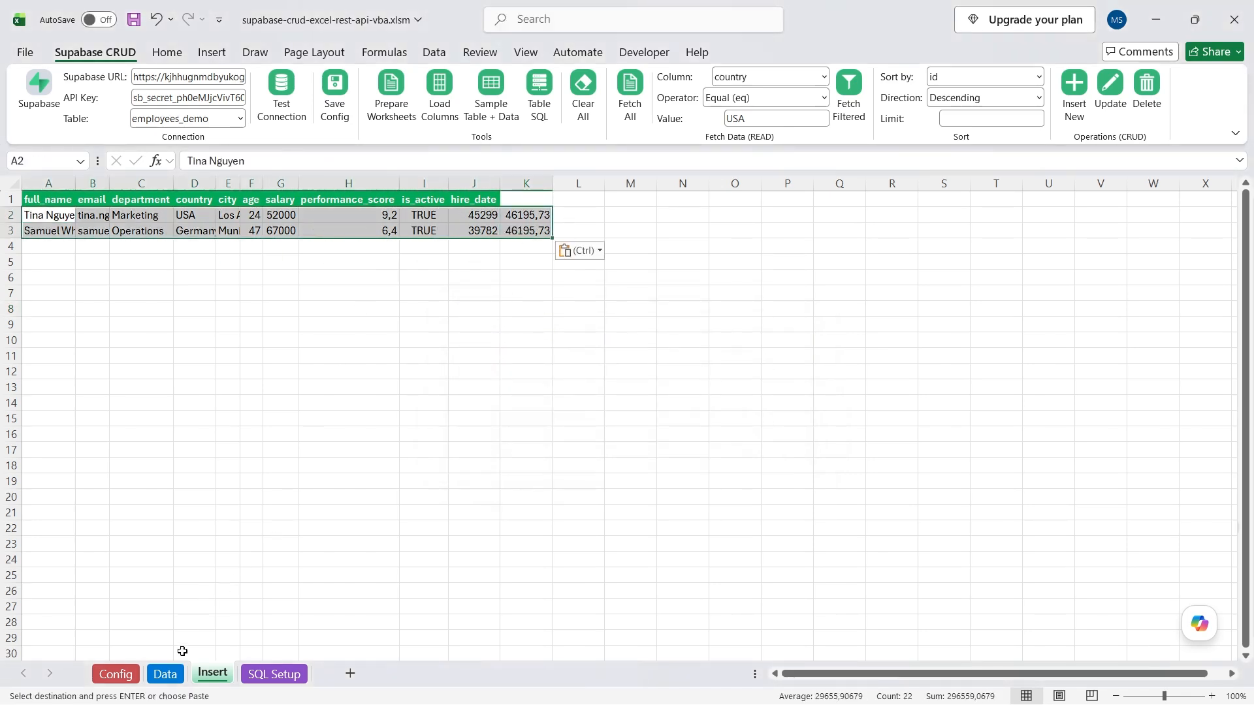
Check the pasted values against the Data sheet and delete the stray created_at values in column K.
click(165, 673)
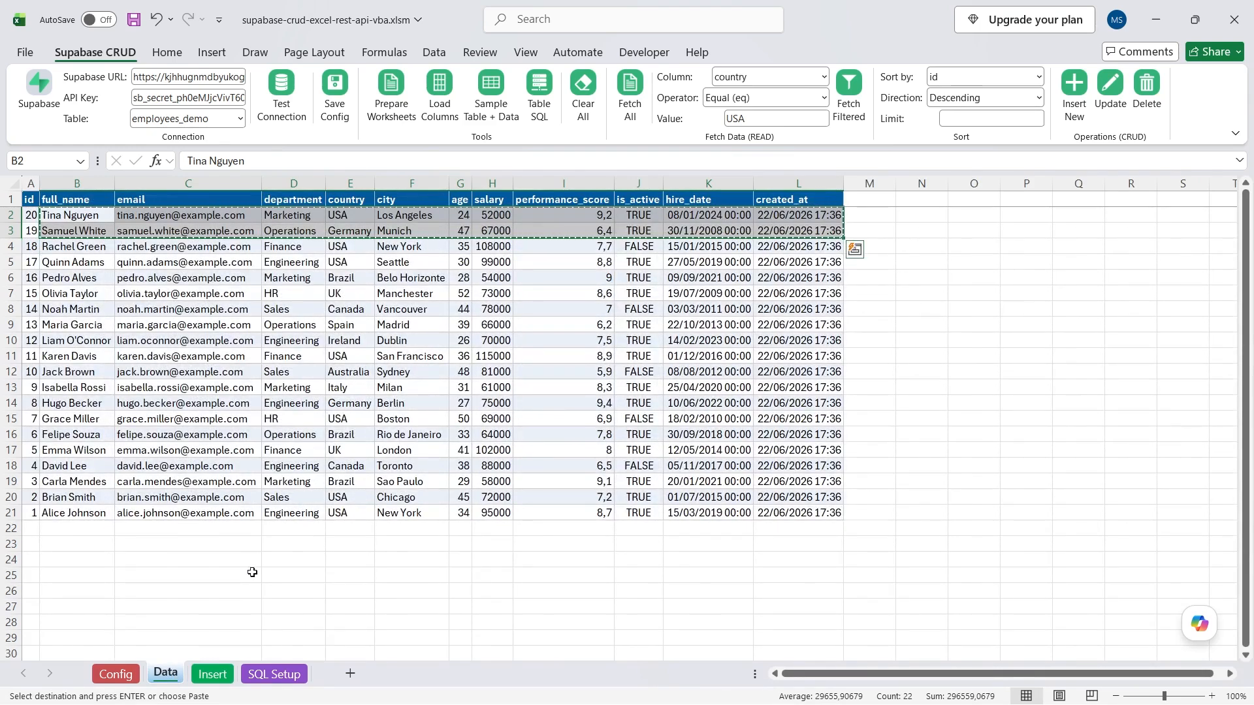
click(212, 674)
click(130, 214)
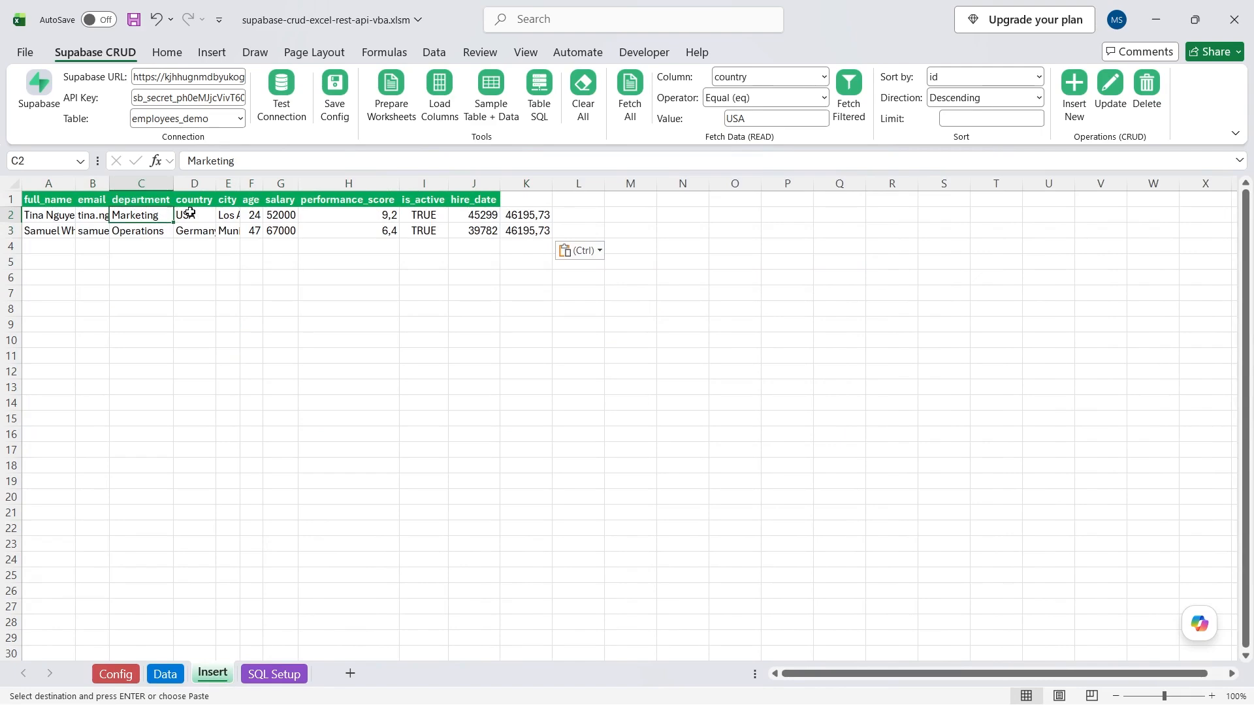
click(191, 214)
click(227, 213)
click(253, 215)
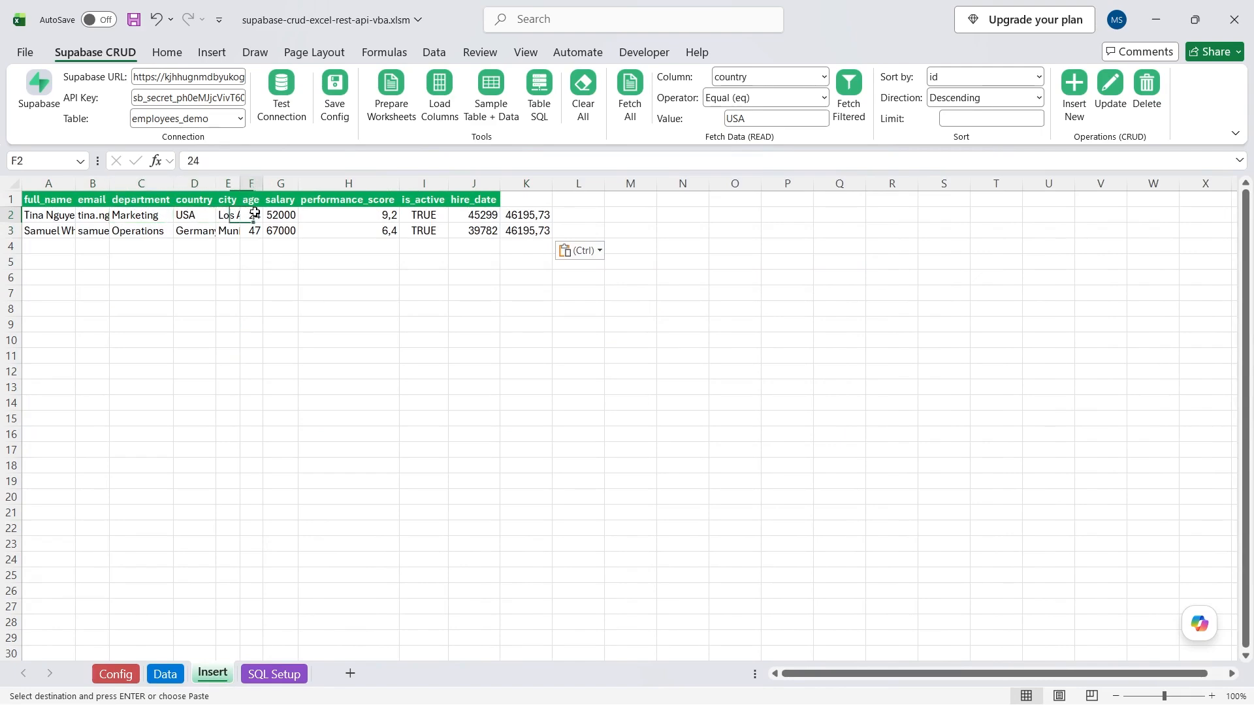
click(341, 214)
click(532, 197)
click(537, 179)
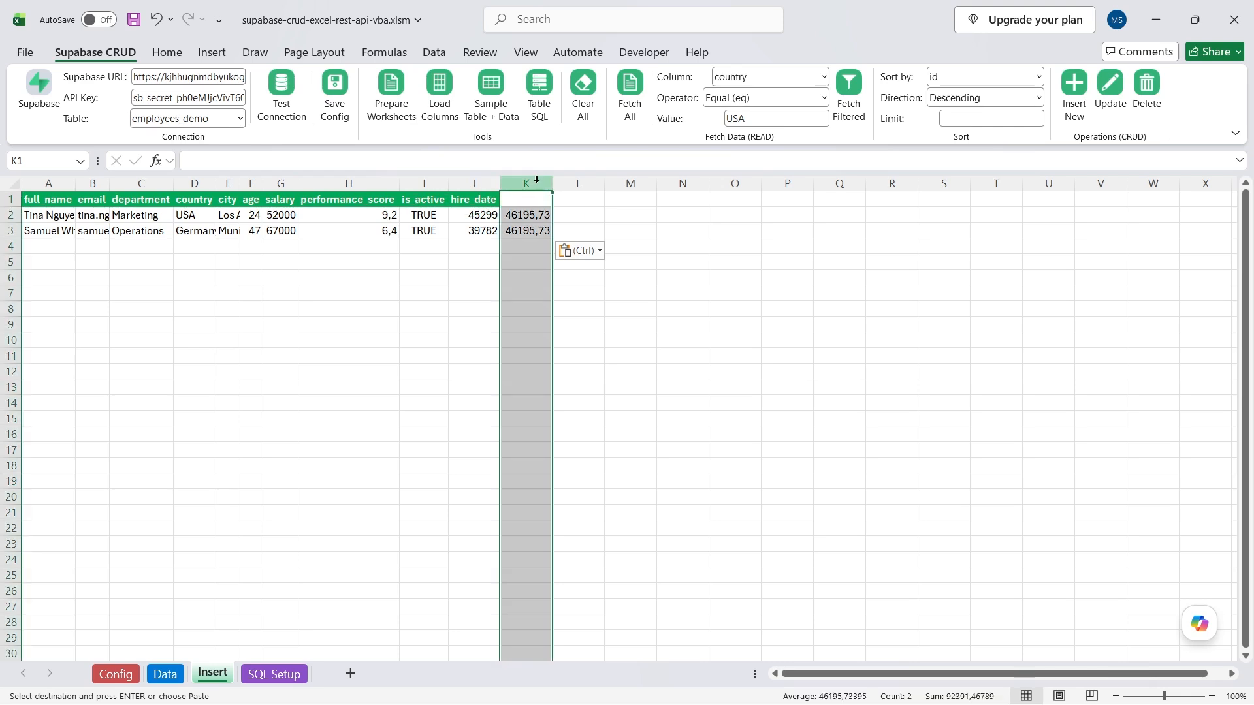
key(Delete)
click(474, 293)
Retry inserting the two rows, dismiss the 400 invalid-date error, and select hire_date J2:J3.
click(1074, 88)
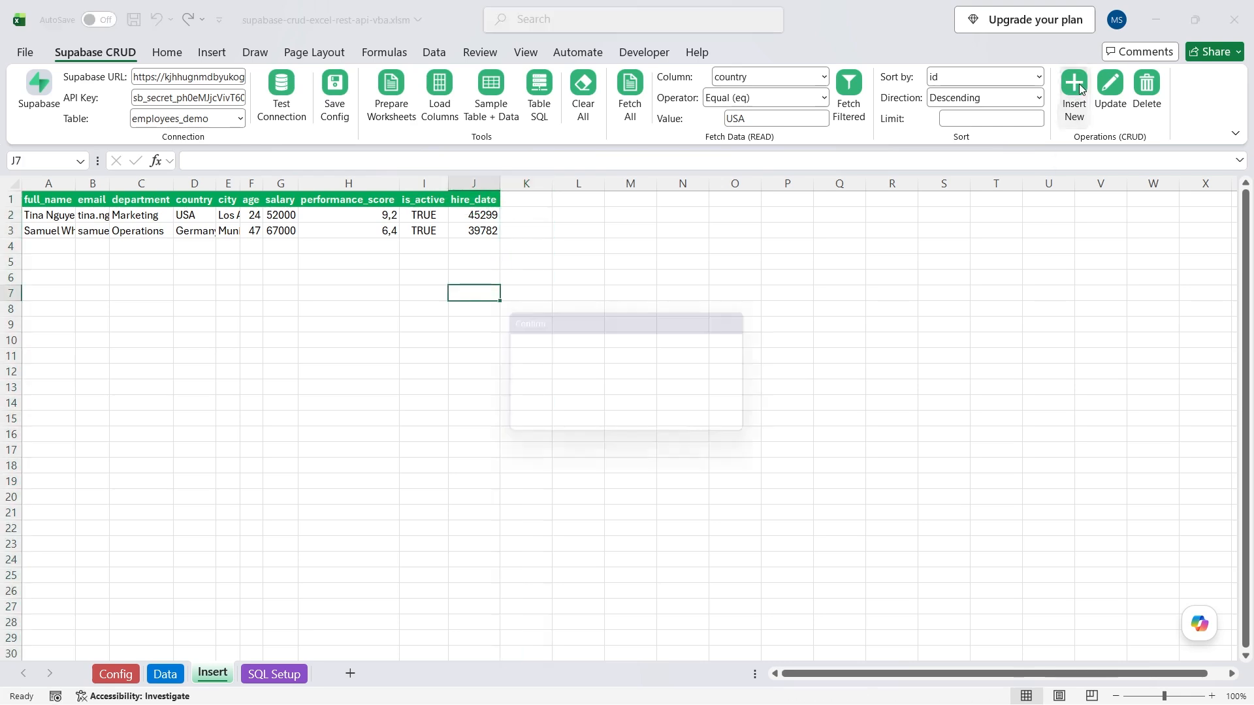
click(645, 422)
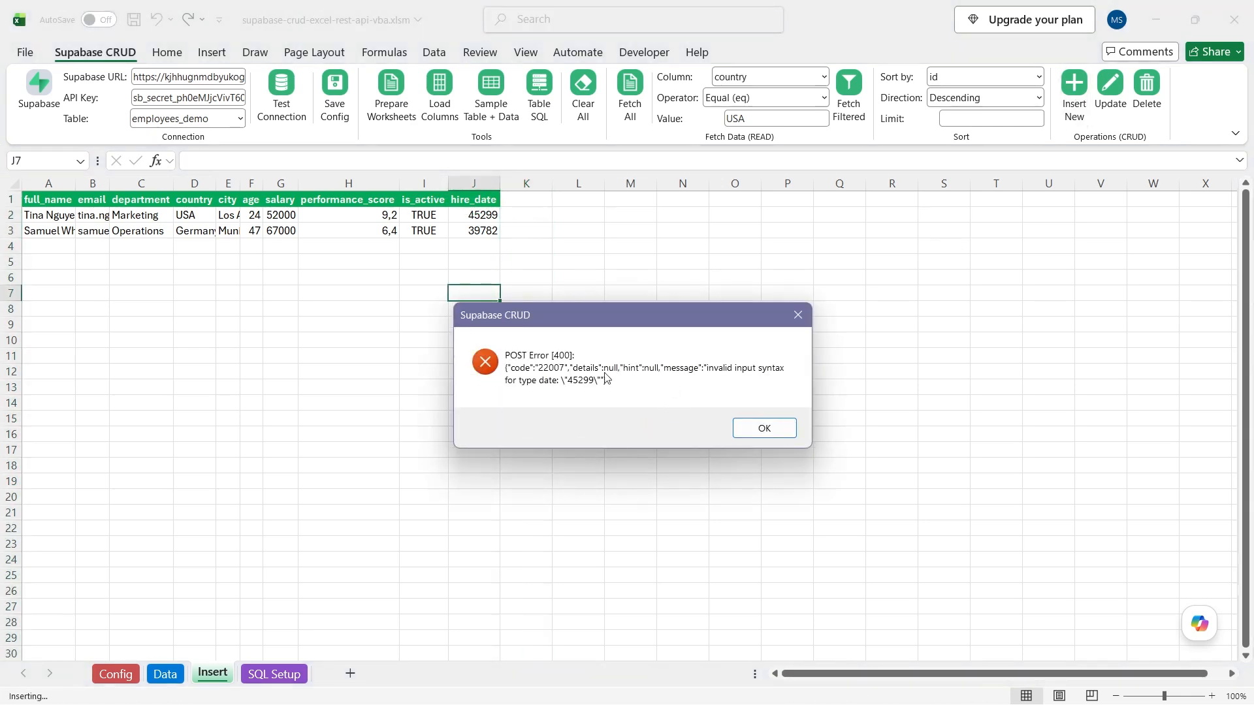
click(758, 429)
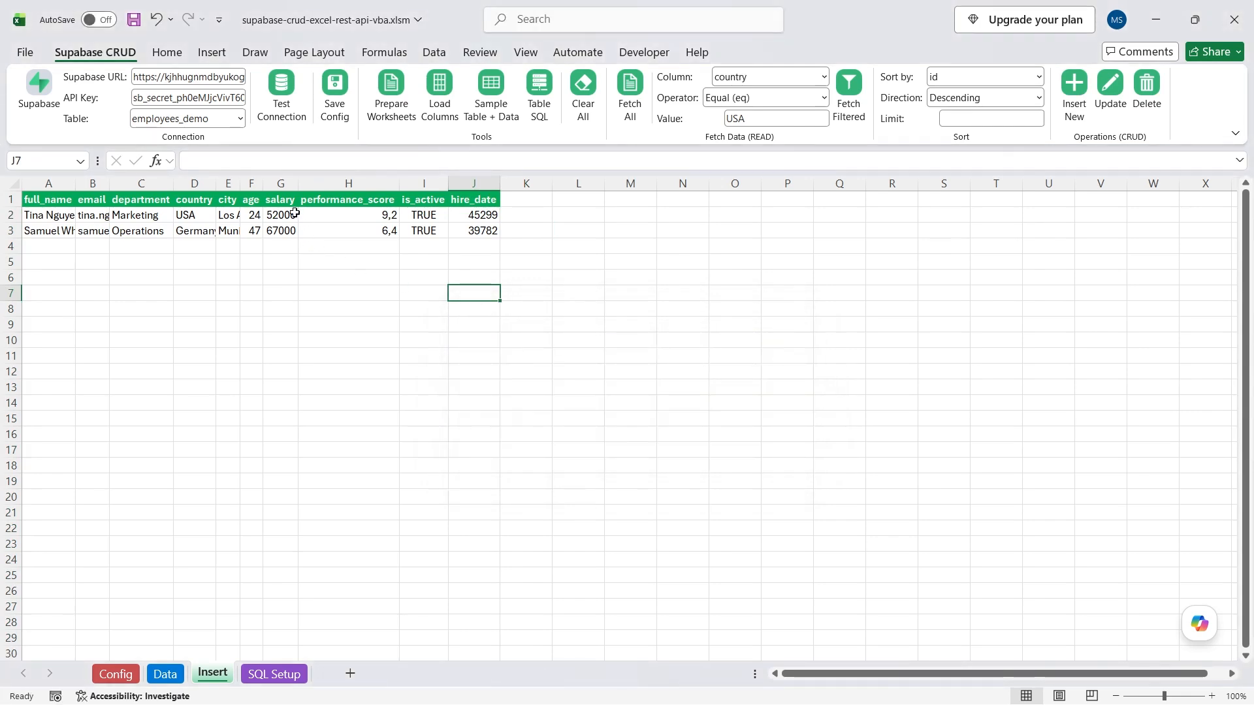
drag(294, 214, 290, 230)
drag(473, 215, 476, 231)
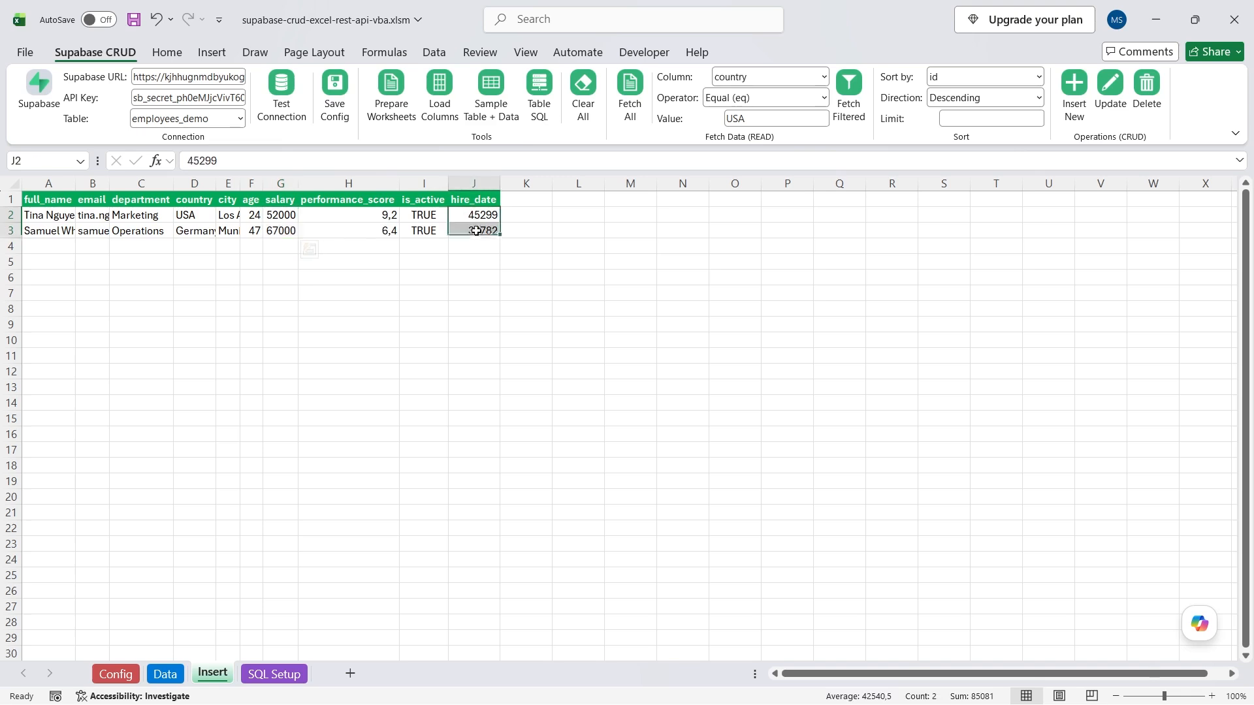
click(175, 54)
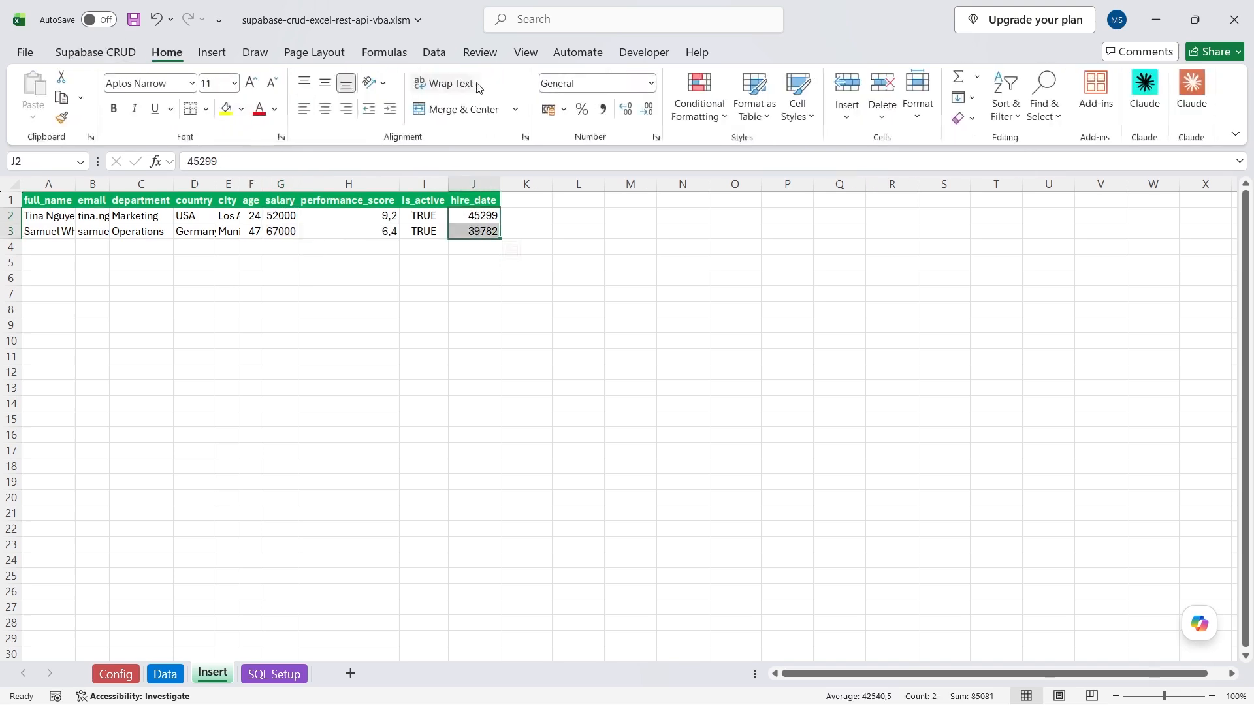
Format the selected hire_date values as Short Date.
click(650, 83)
click(617, 271)
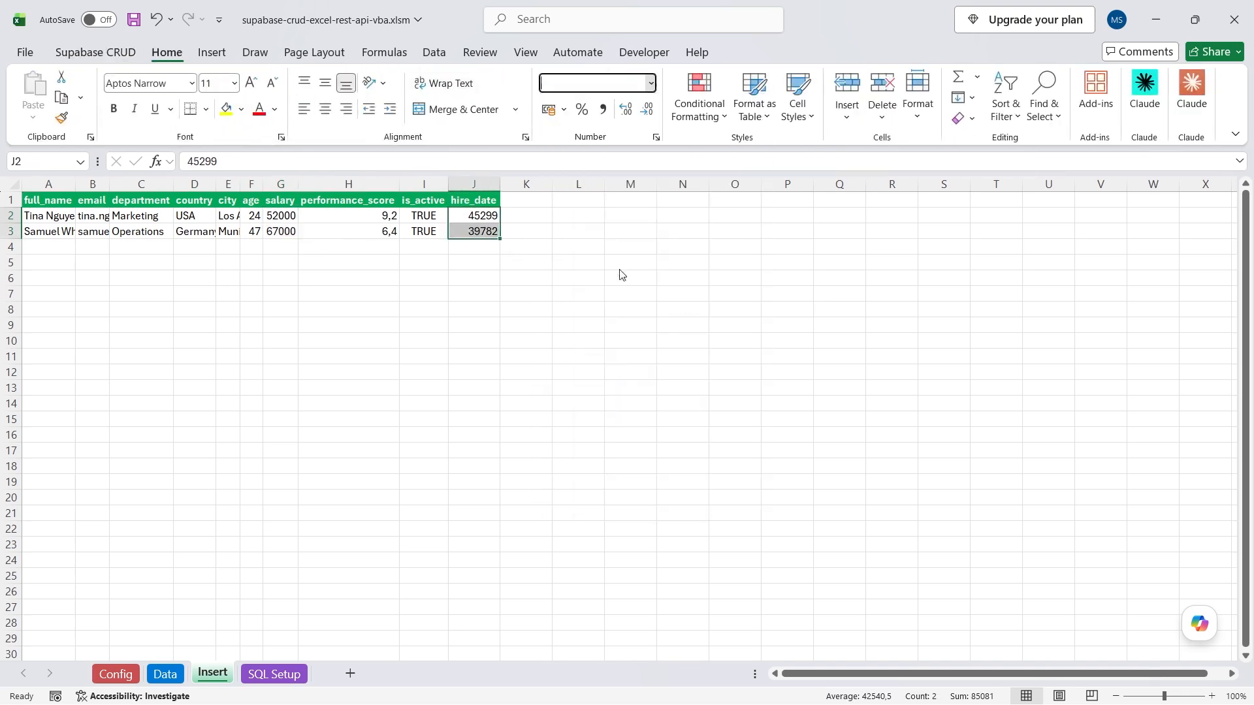
click(479, 262)
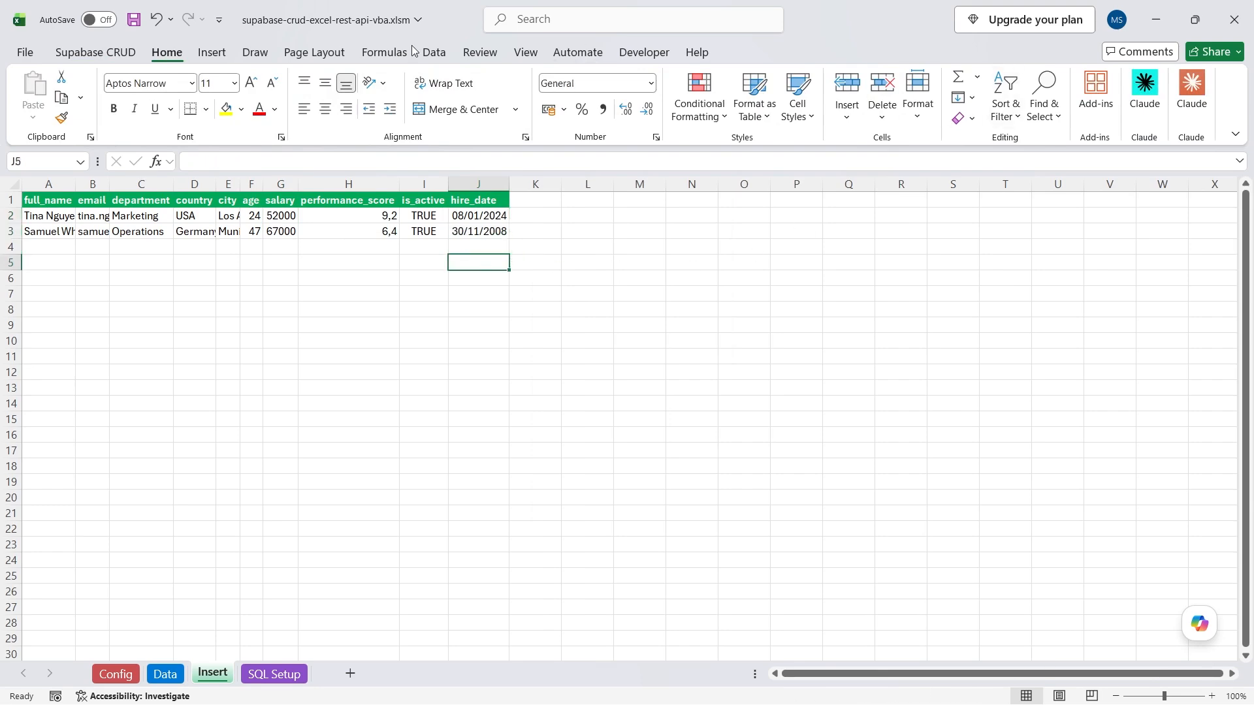
Insert the 2 new employee rows into employees_demo from the Supabase CRUD ribbon.
click(95, 52)
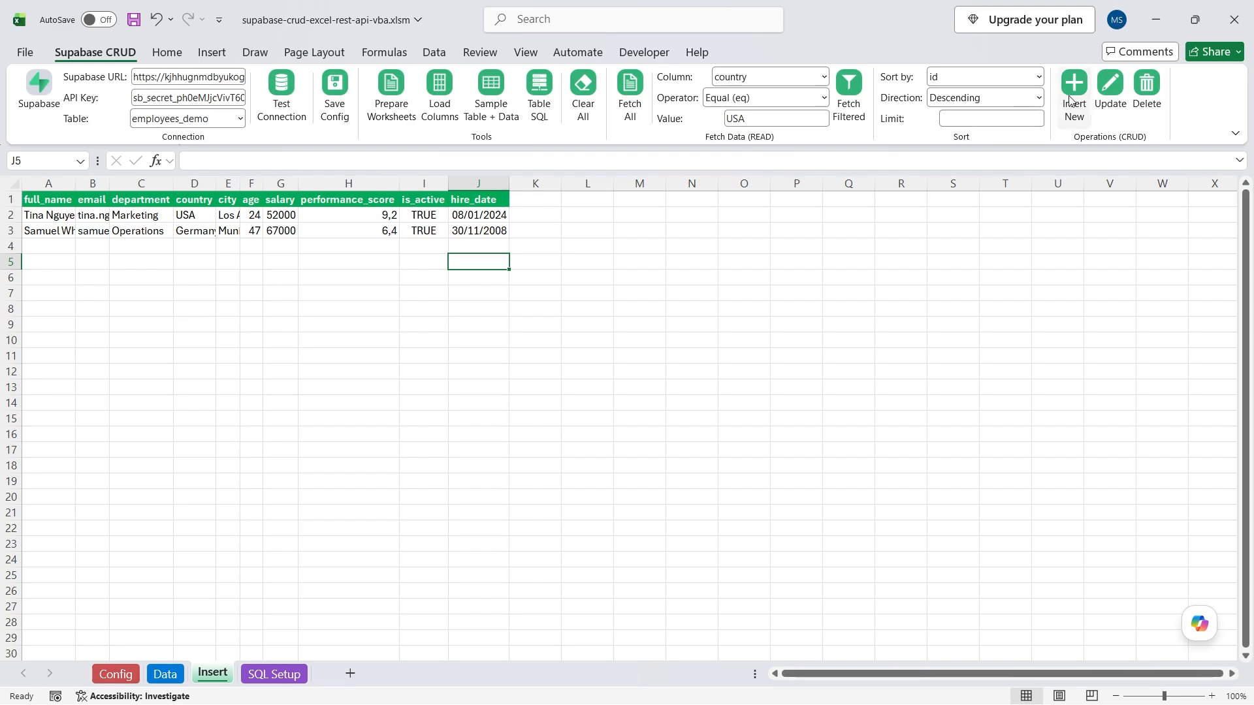
click(1071, 92)
click(644, 427)
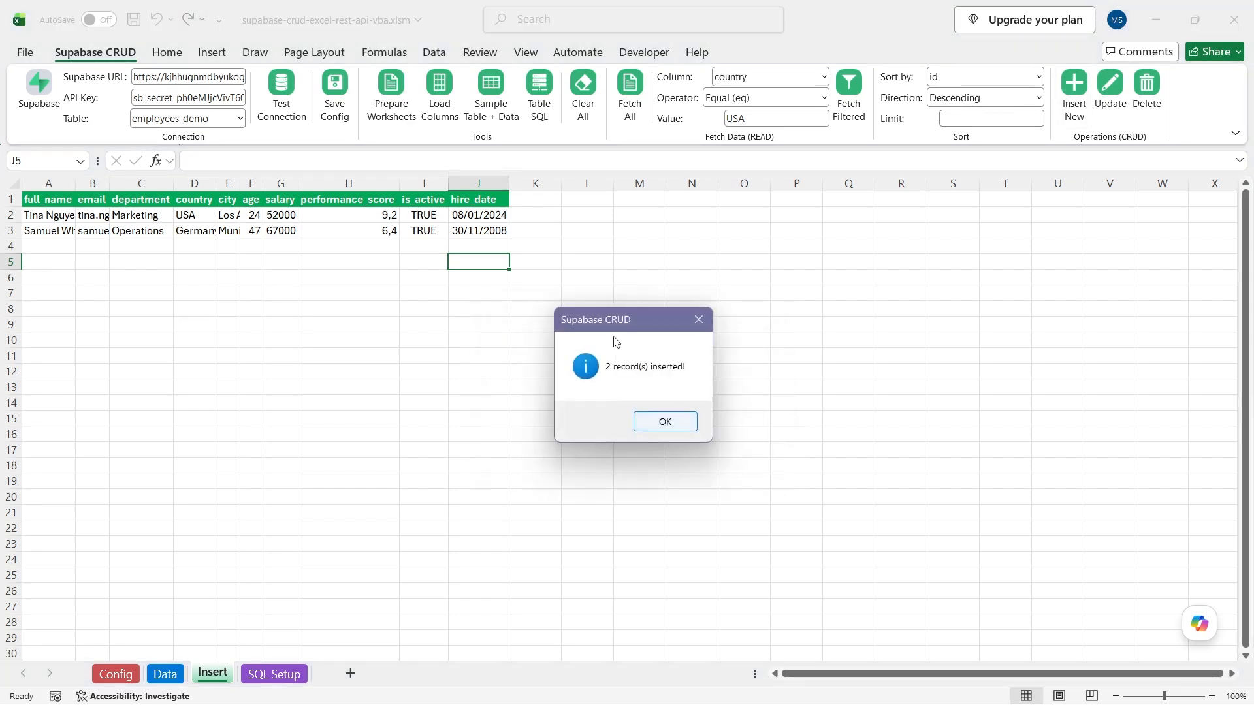
click(660, 422)
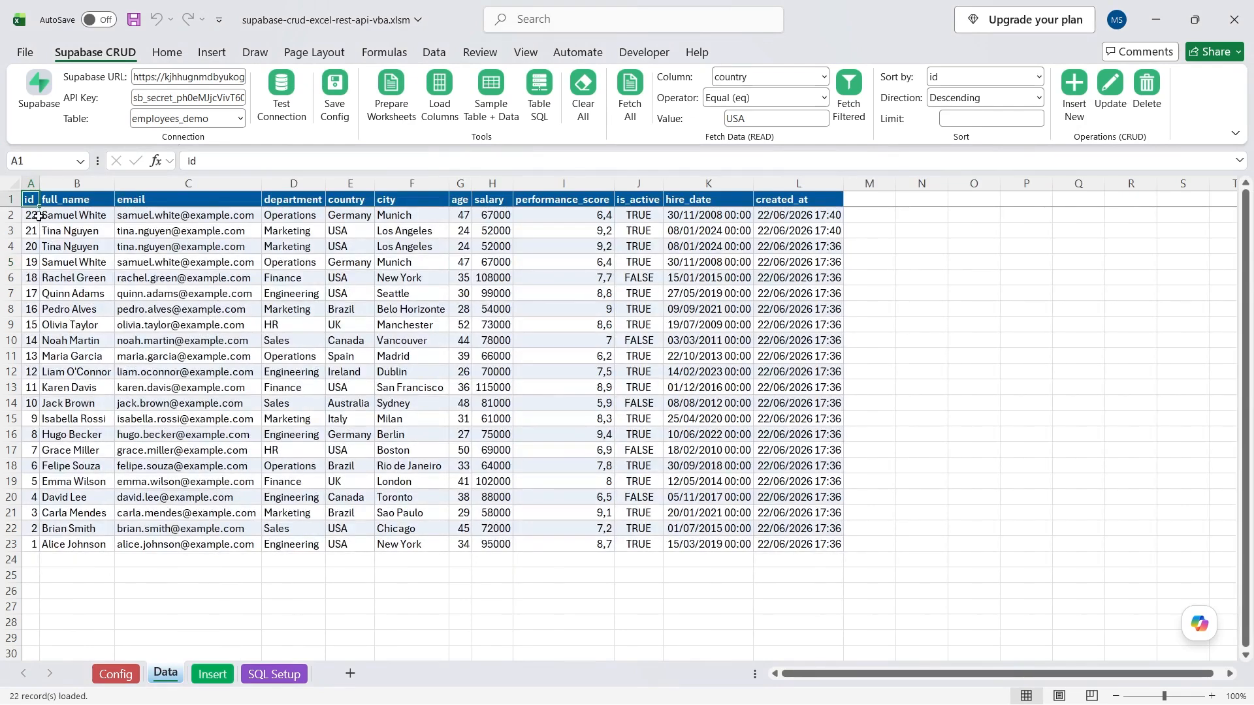
Replace employee id 22's full name in B2 with the new name.
click(12, 246)
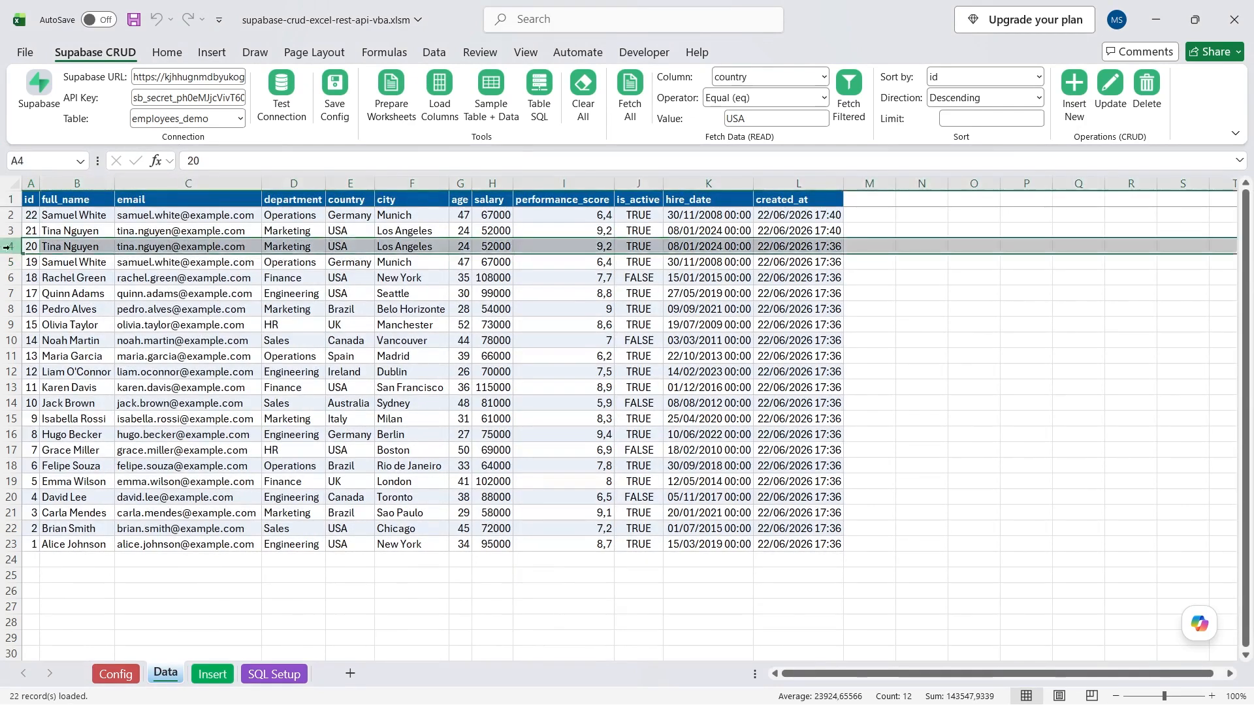
click(20, 214)
click(350, 260)
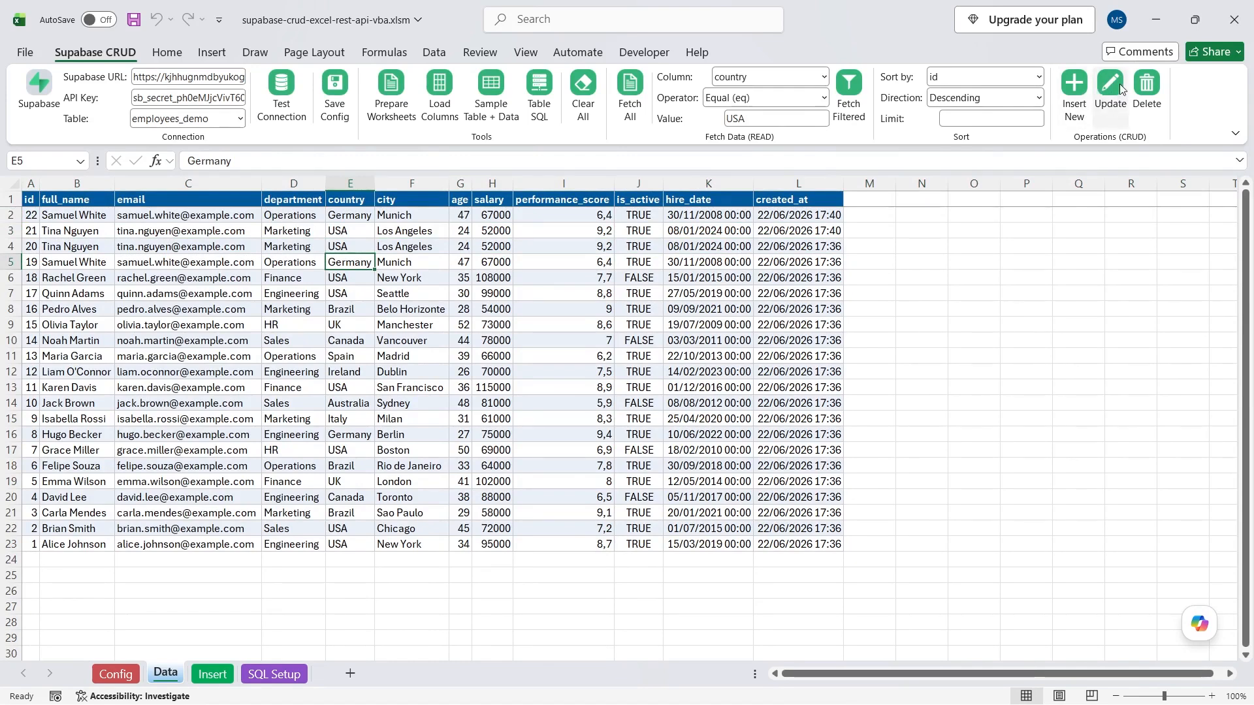
click(217, 215)
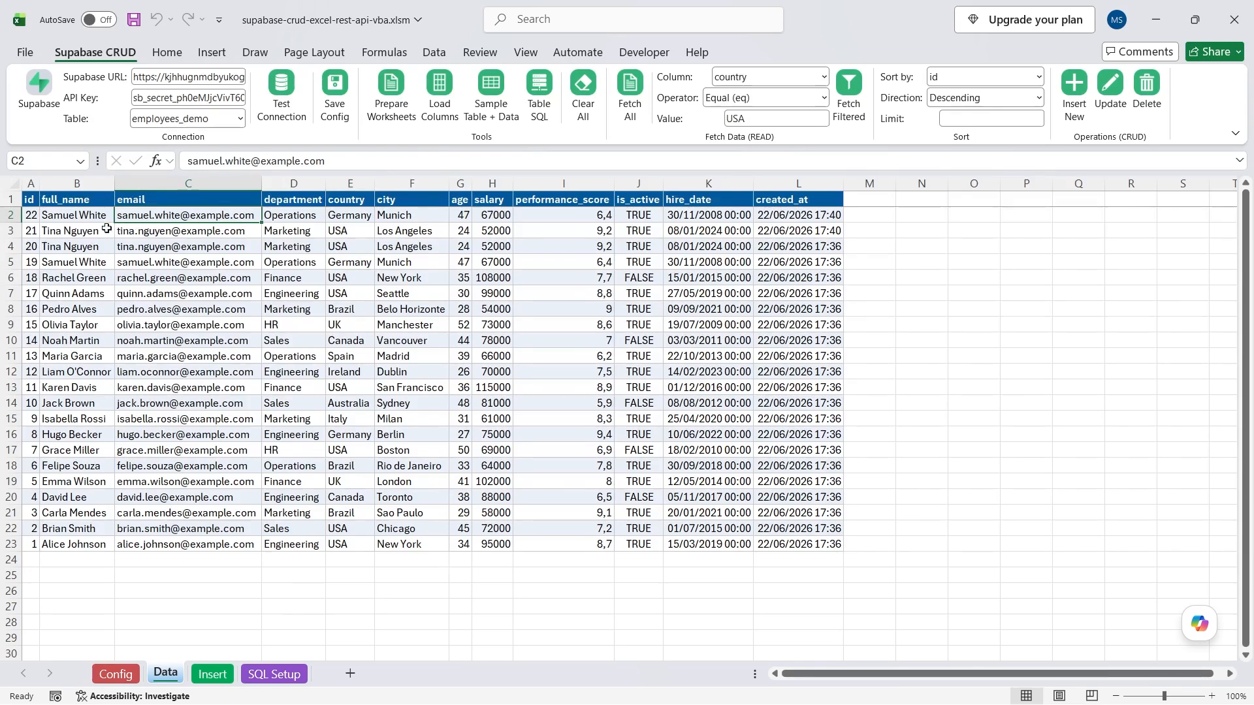
click(72, 214)
drag(256, 162, 174, 165)
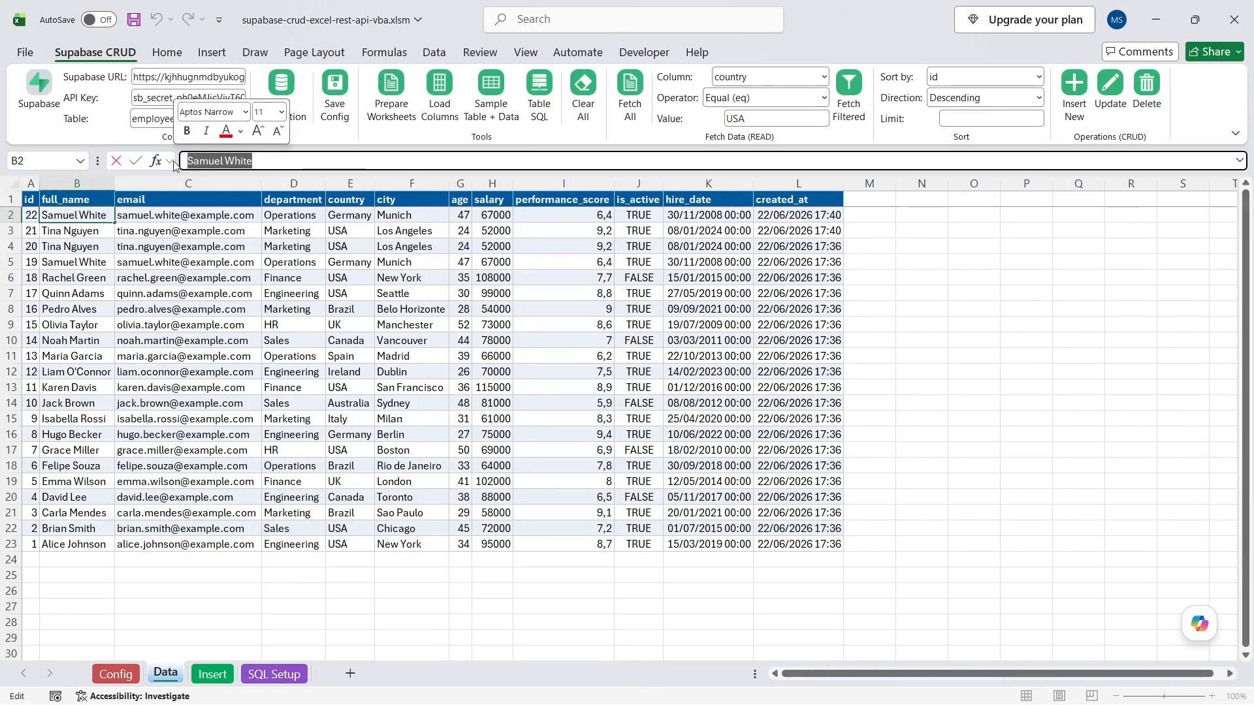
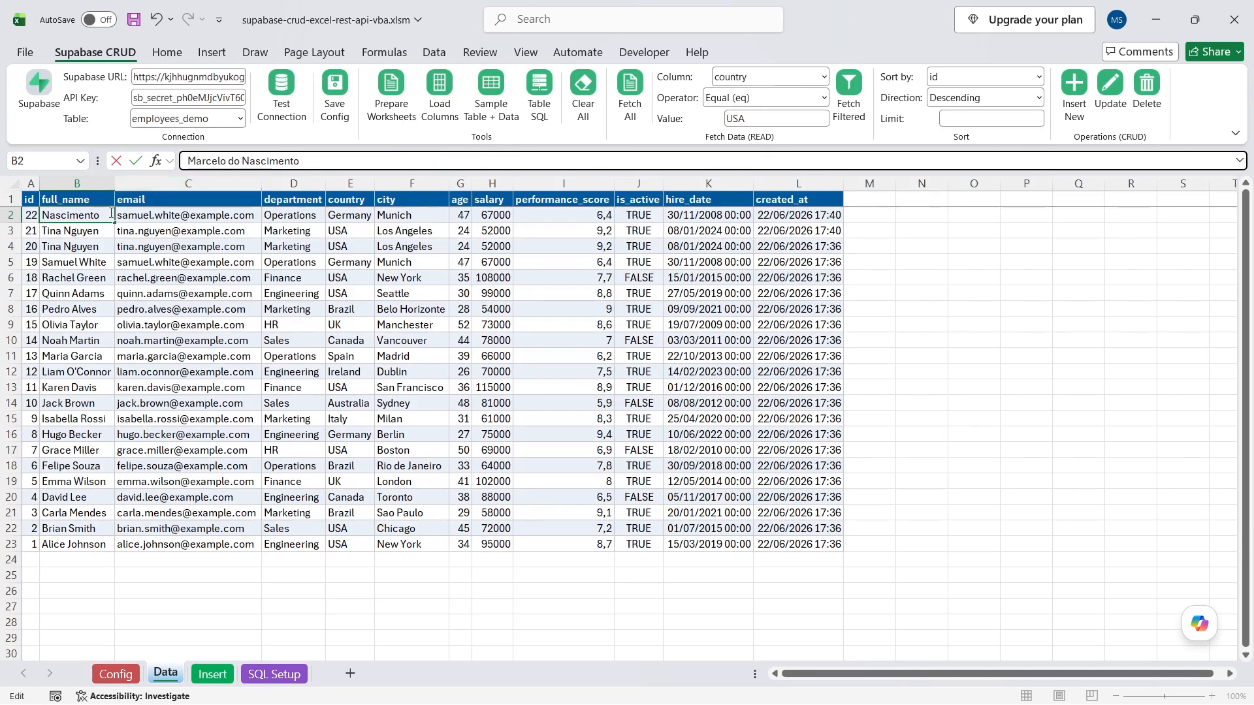
click(148, 219)
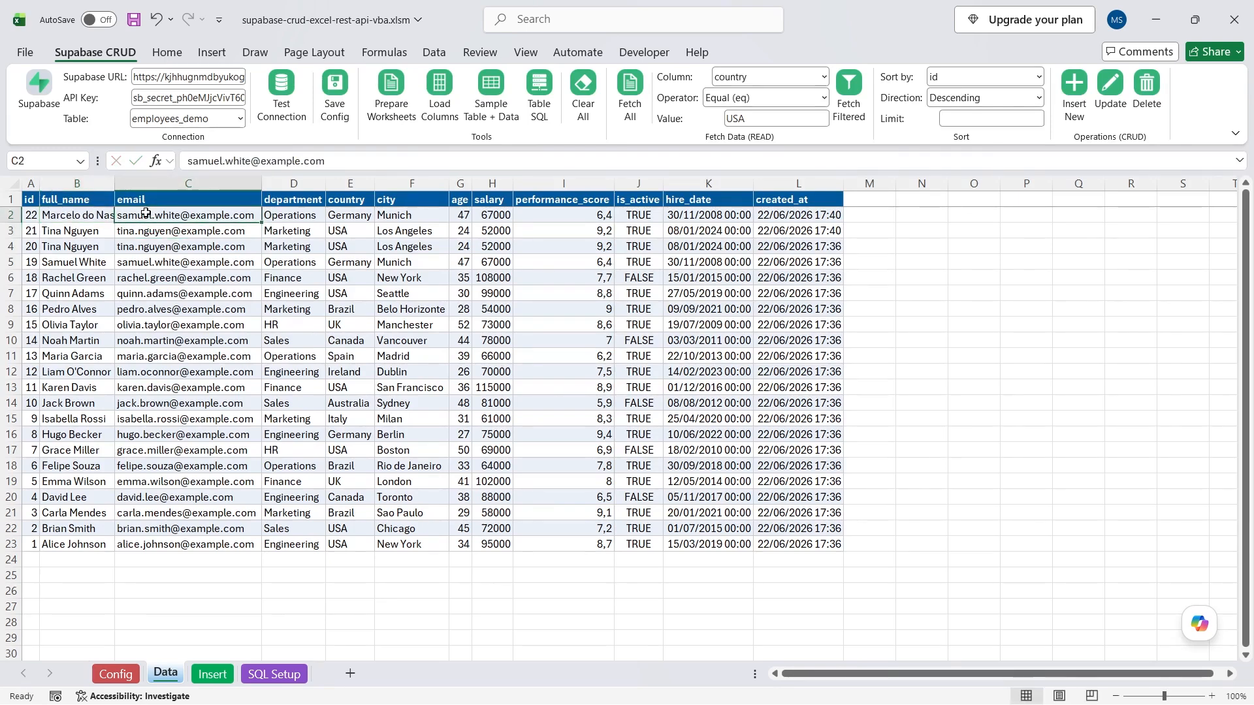
Update the edited record in Supabase, confirming 1 record.
click(1111, 88)
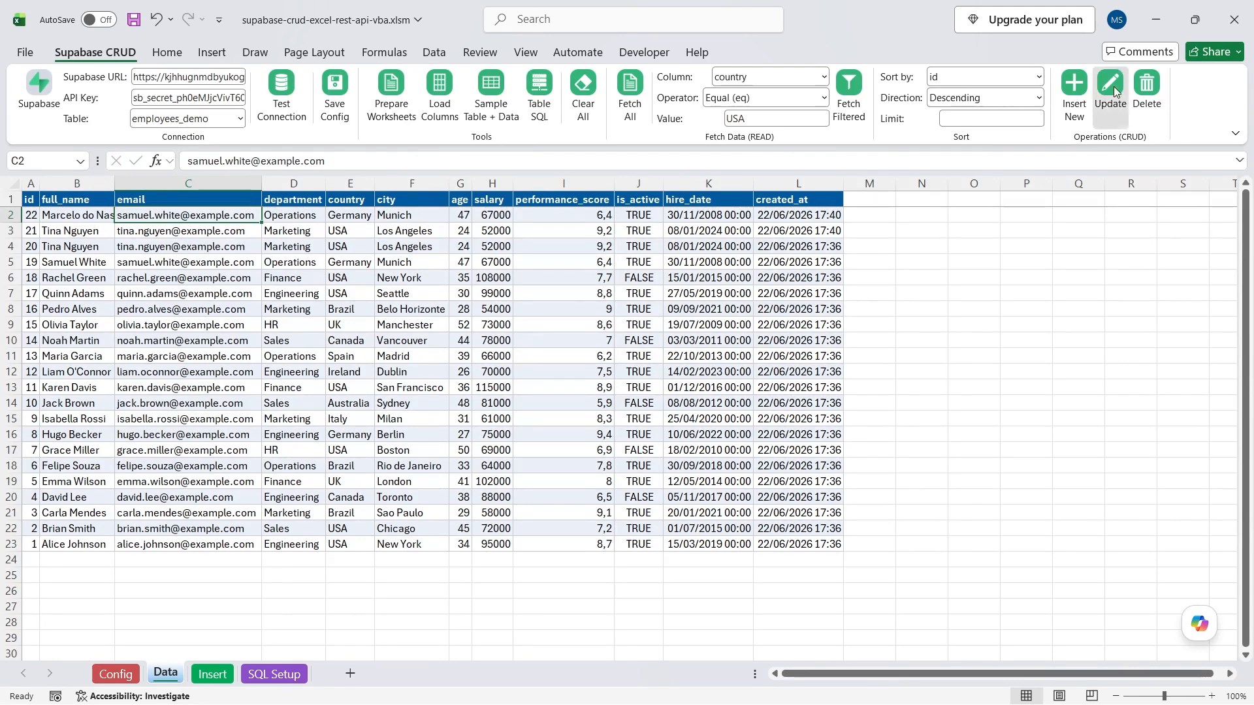
click(576, 418)
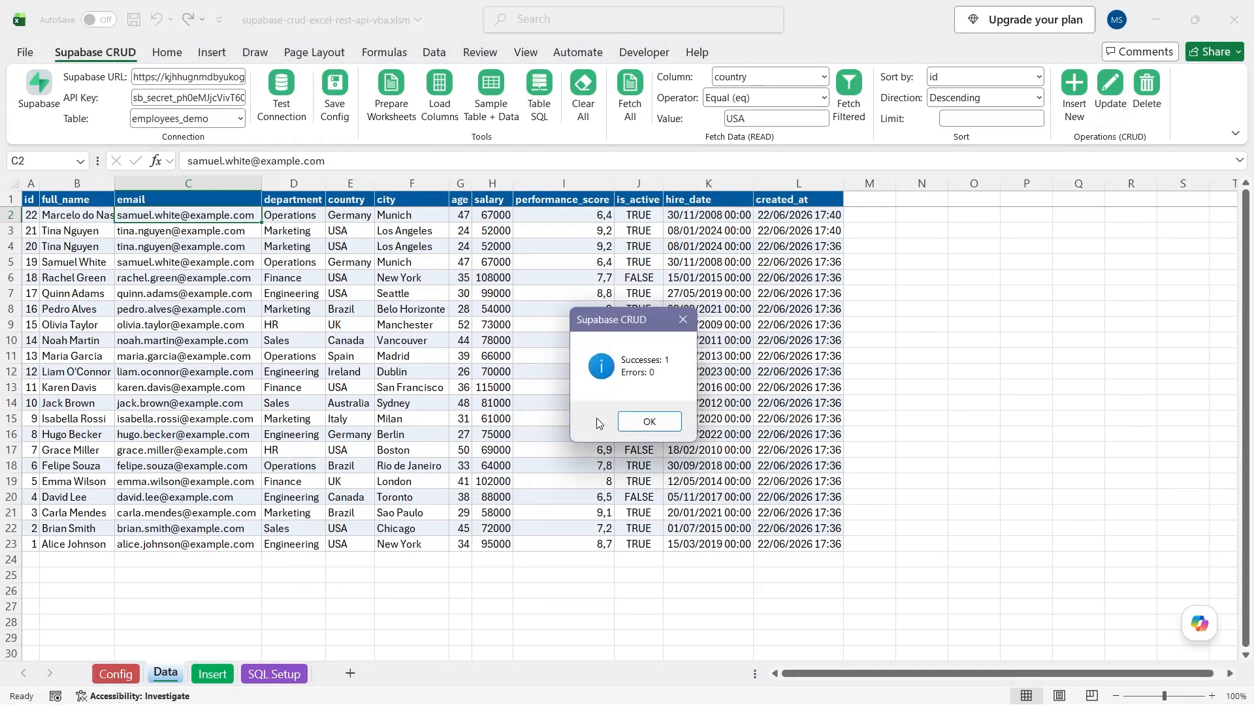
click(650, 421)
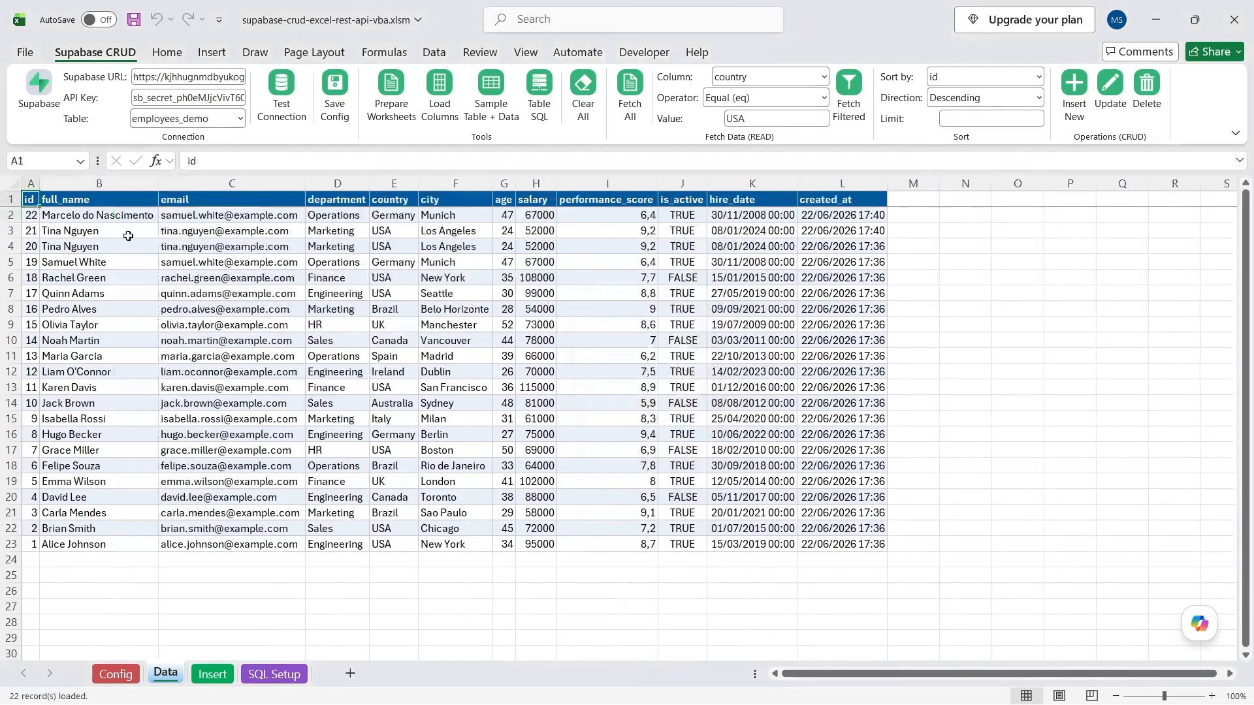
Delete records 22 and 21 via B2:B3, confirm both prompts, then select the 20 remaining rows.
click(121, 214)
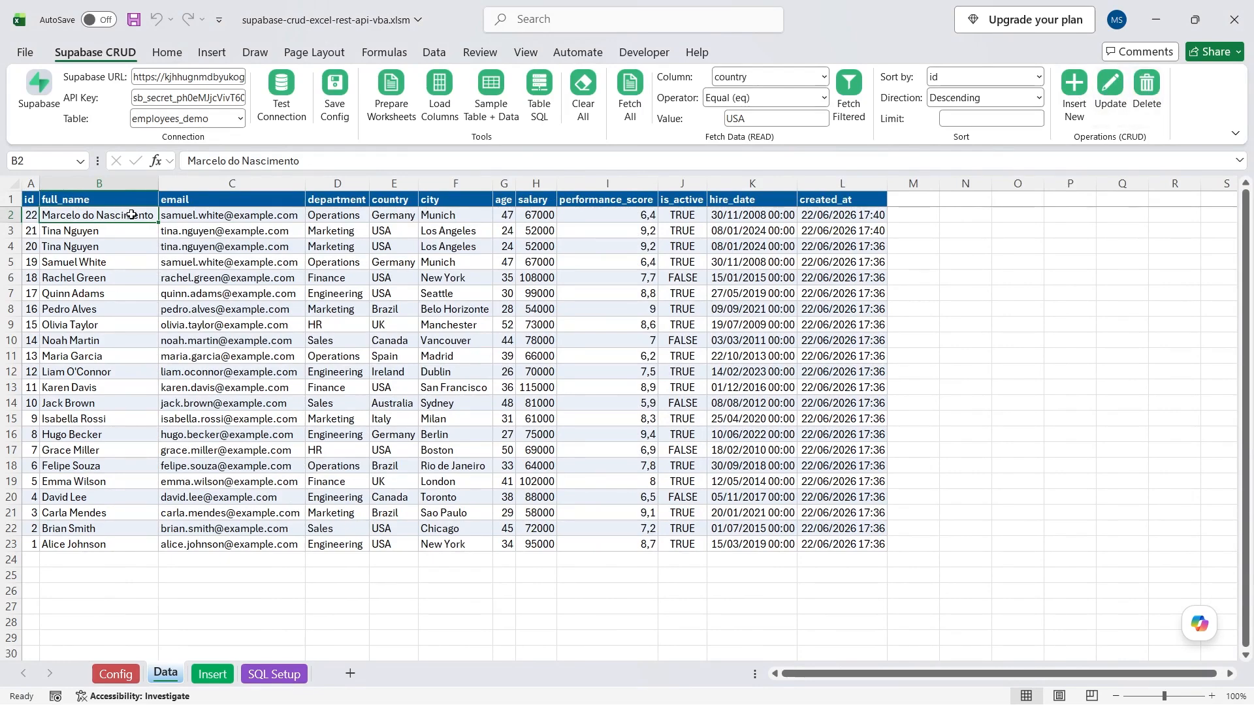
drag(138, 215, 134, 232)
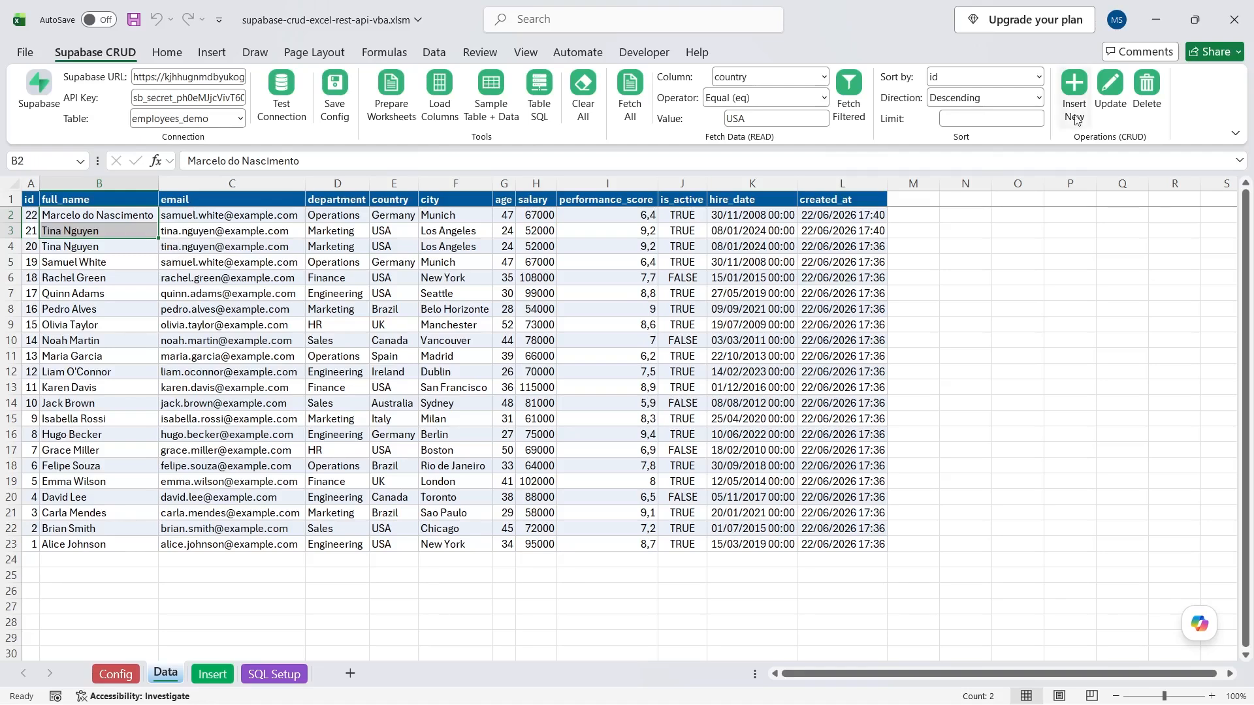
click(1148, 88)
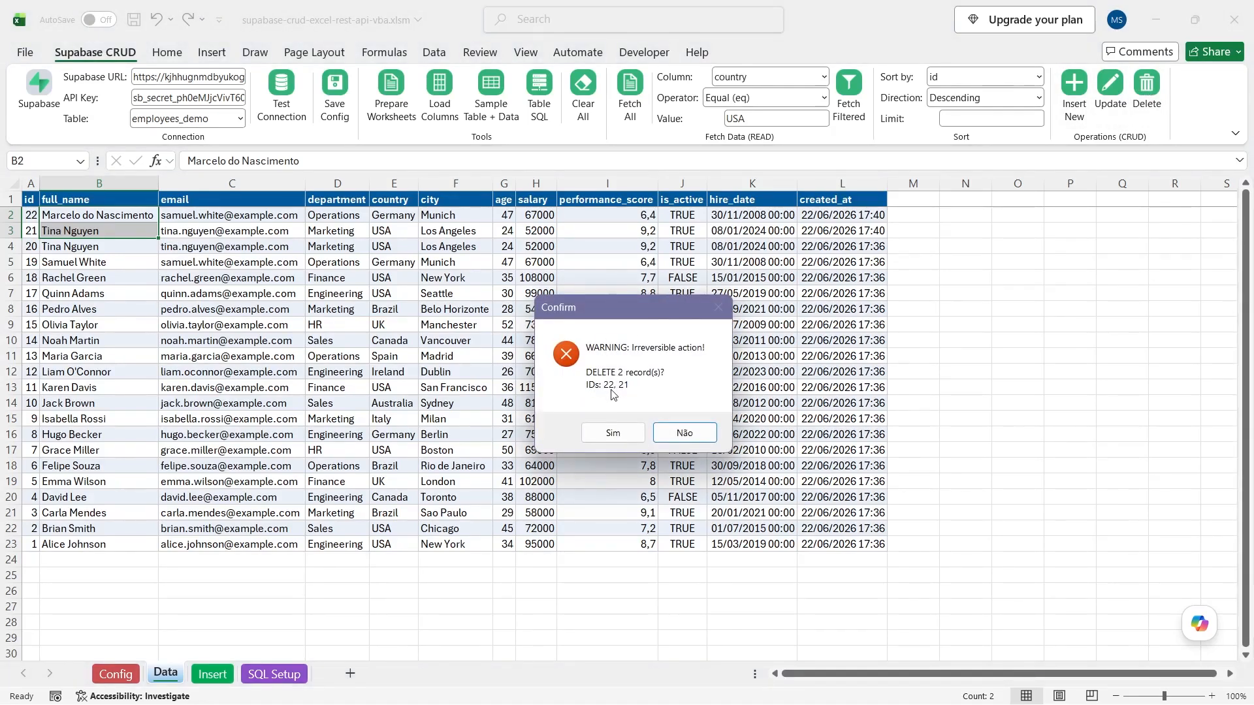
drag(607, 391, 608, 410)
click(607, 434)
click(601, 423)
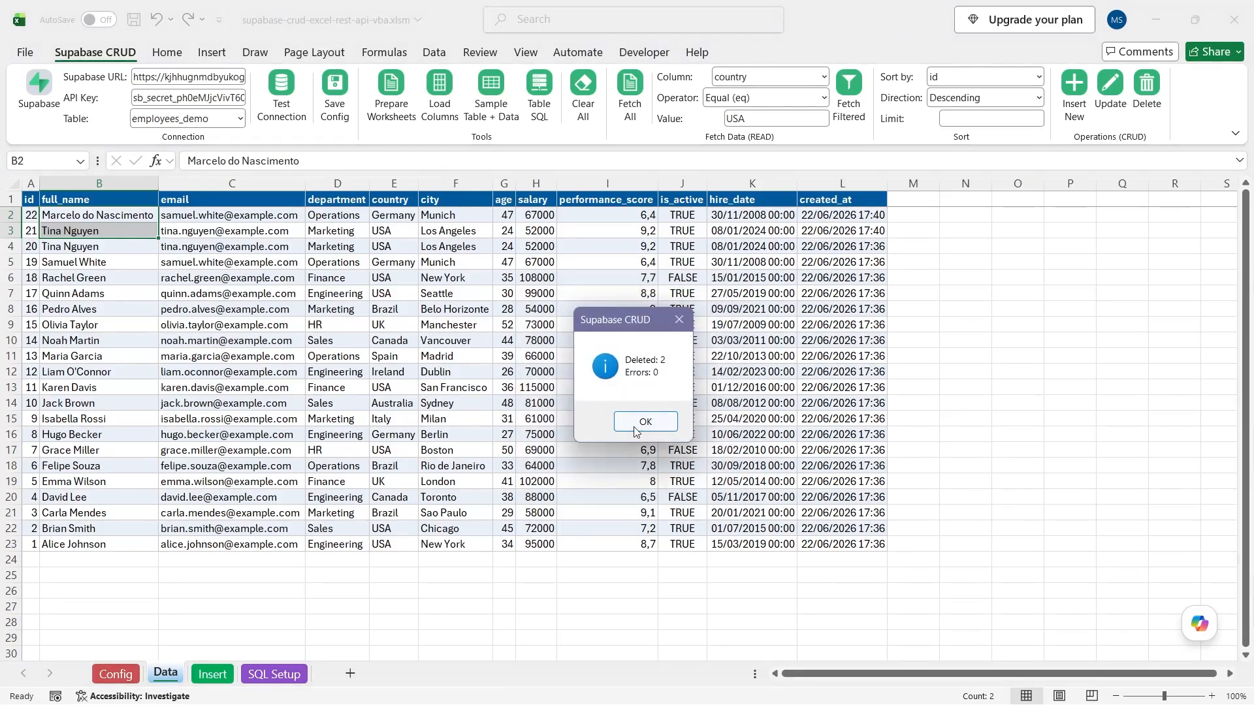
click(634, 428)
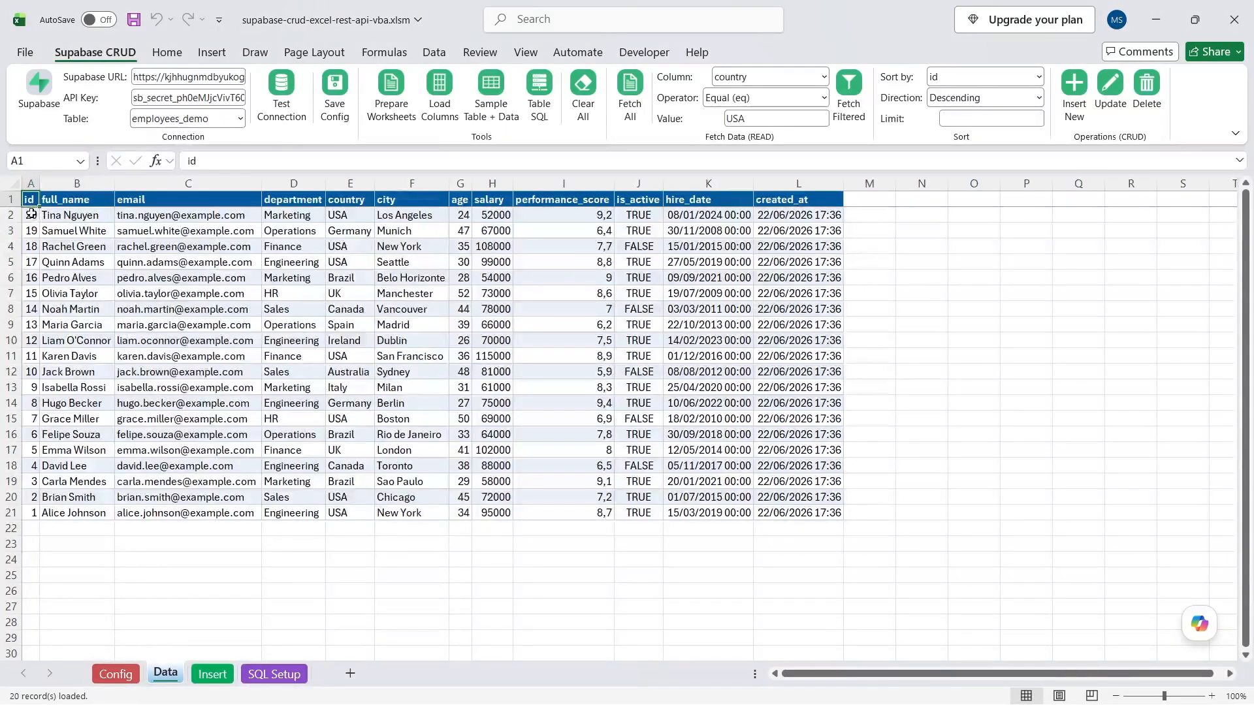
drag(30, 213, 819, 513)
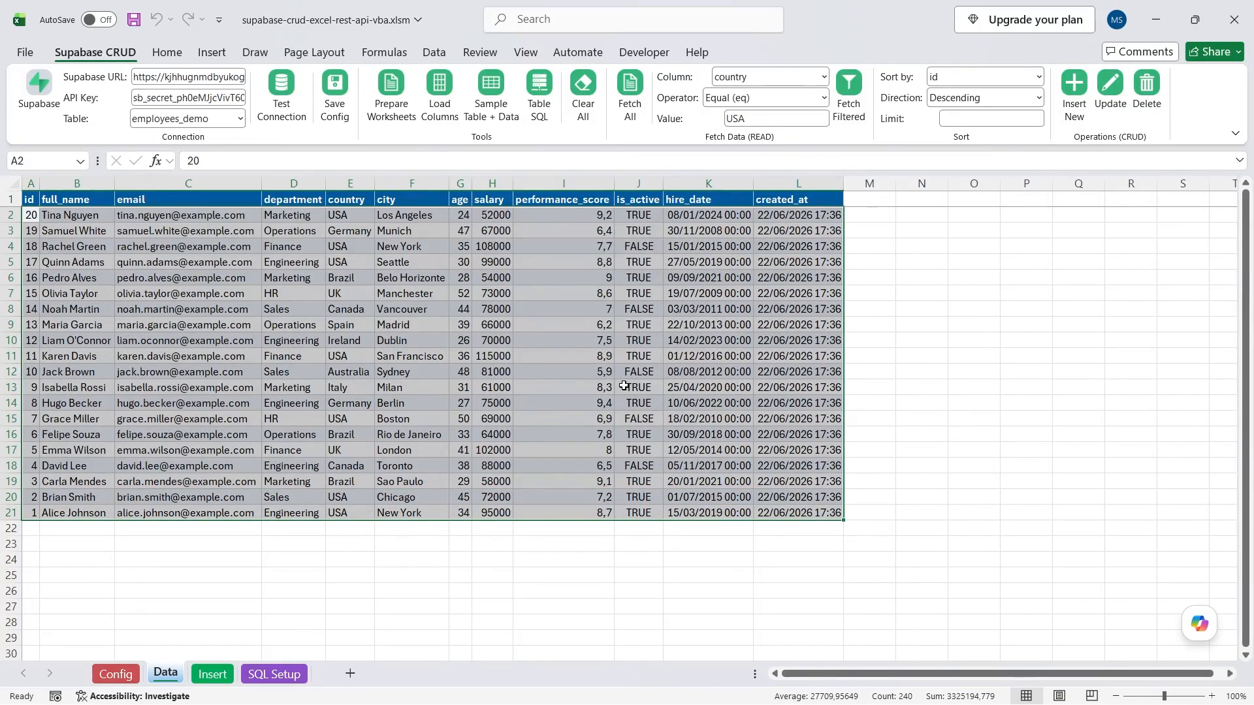
click(77, 219)
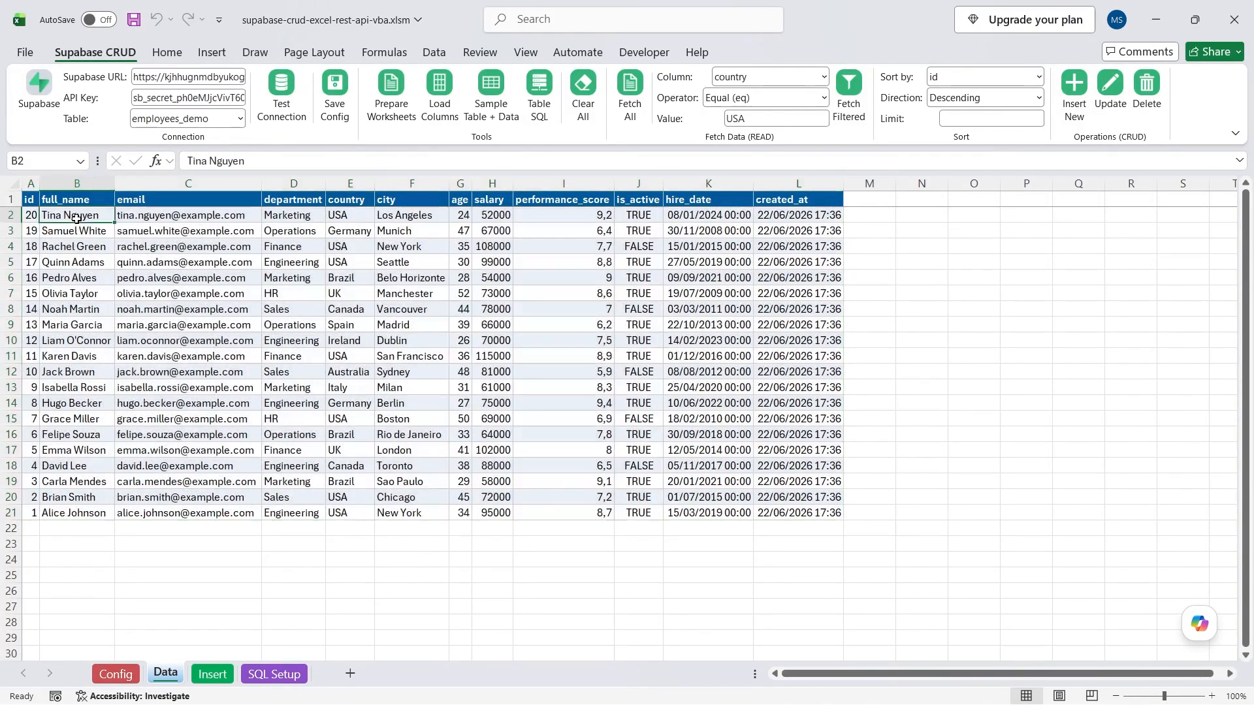